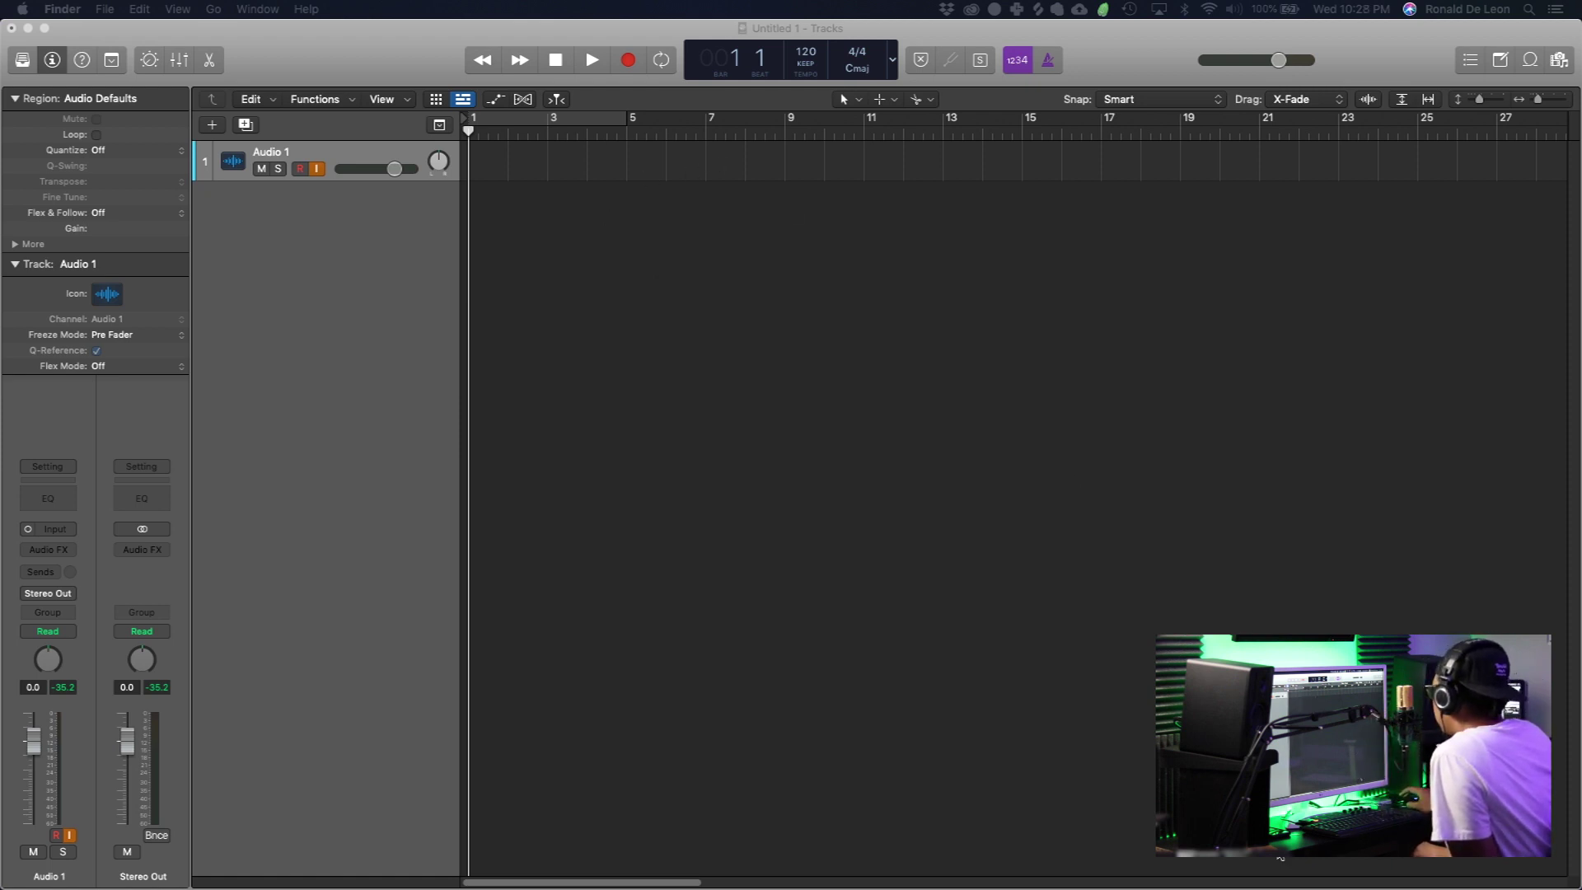
- Switch to Splice, move its window over the empty arrangement and show the library's sample packs
mouse_move(855, 845)
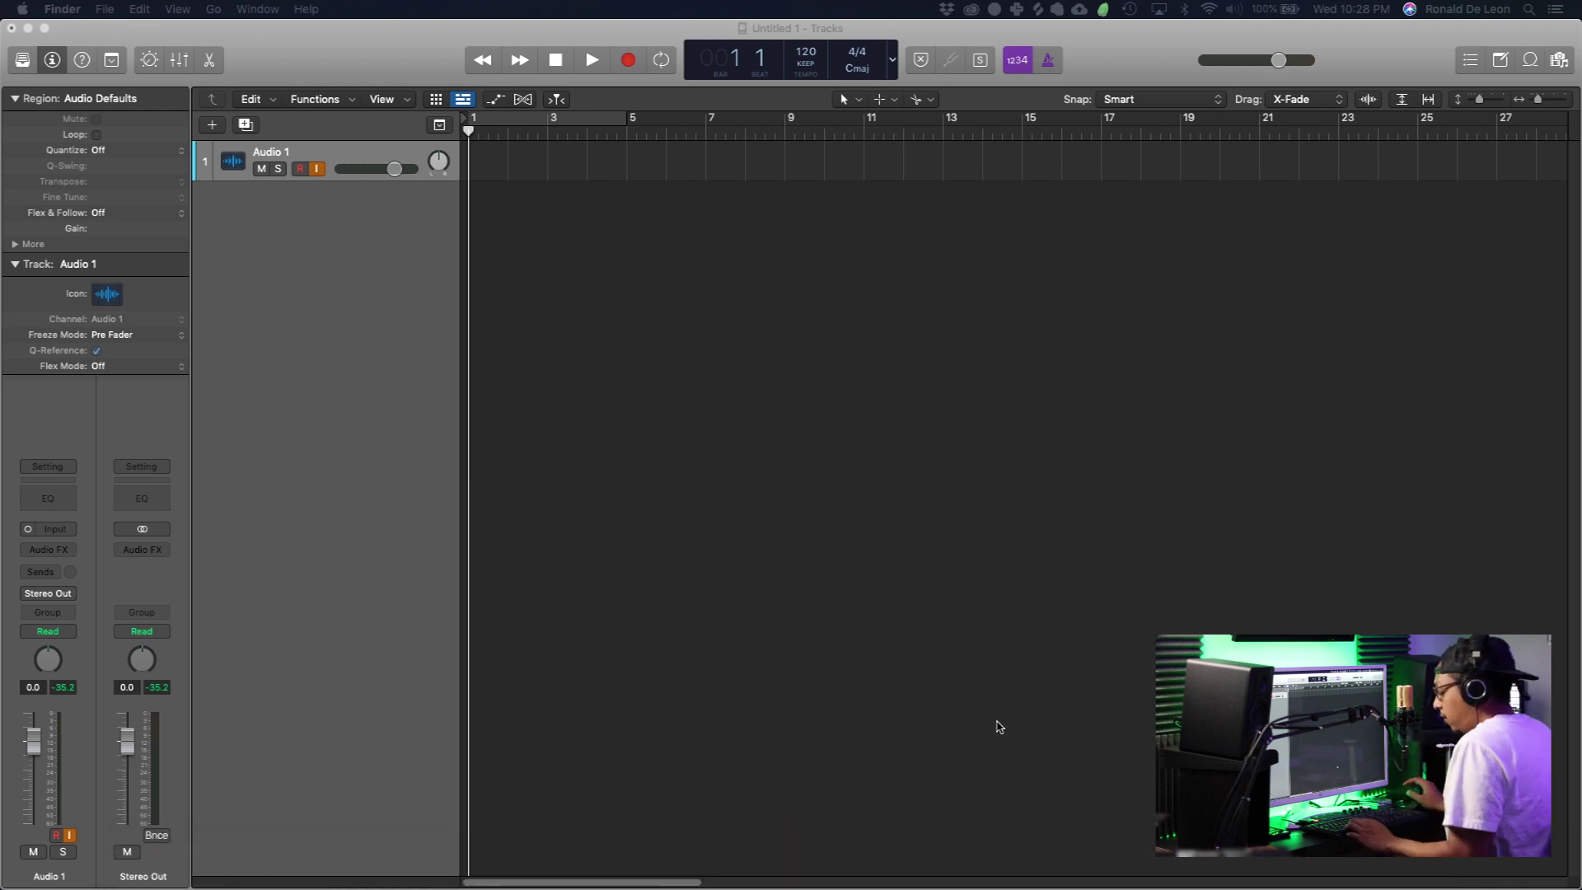
key("super+space")
type("splice")
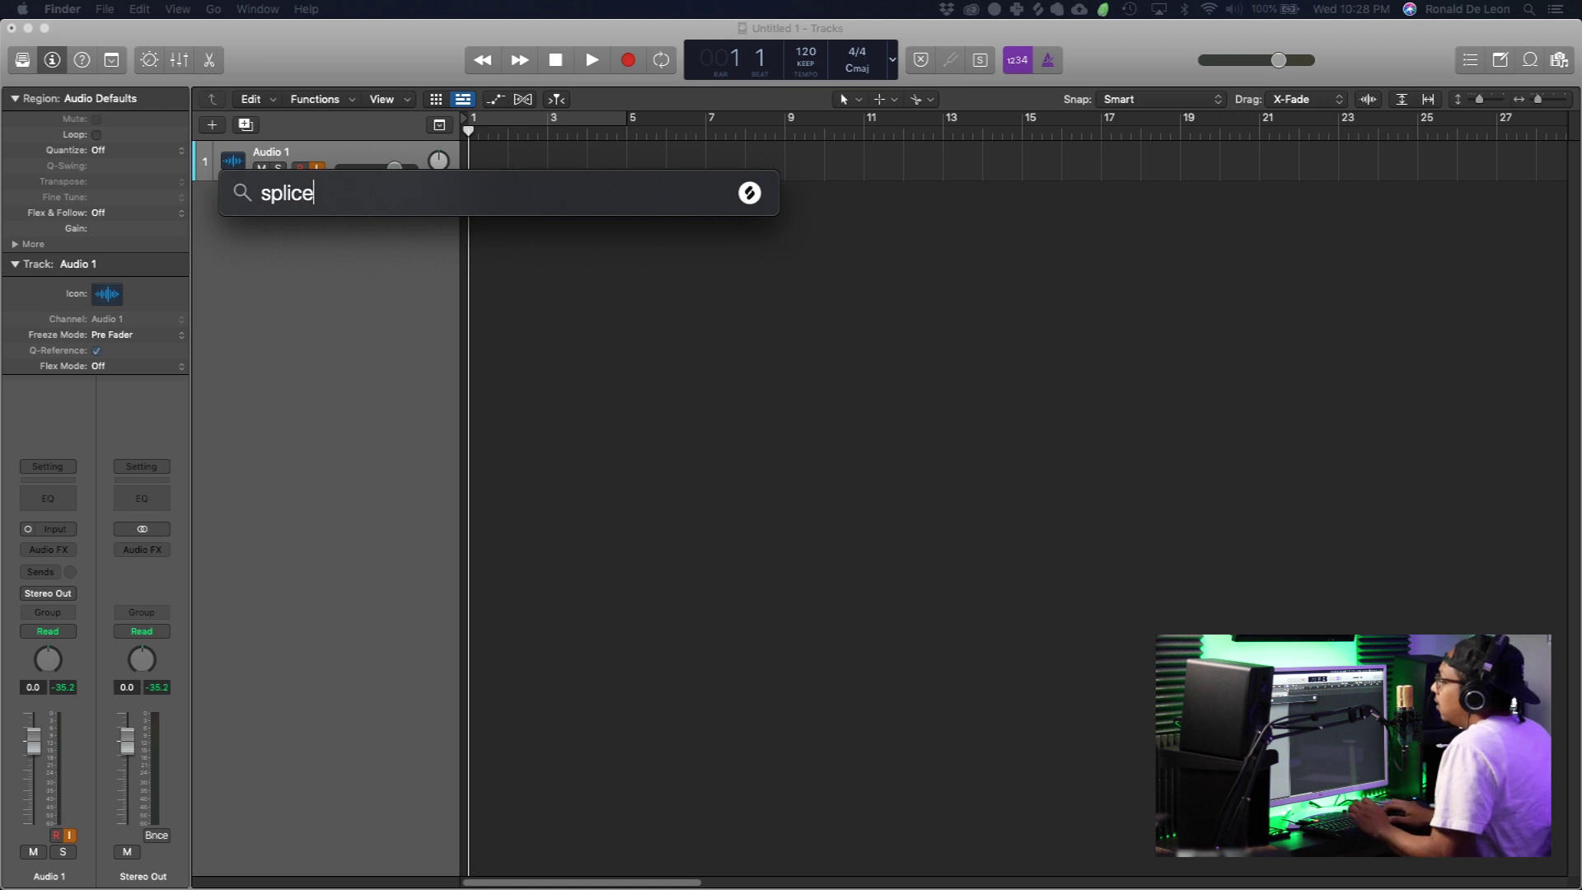
key("Return")
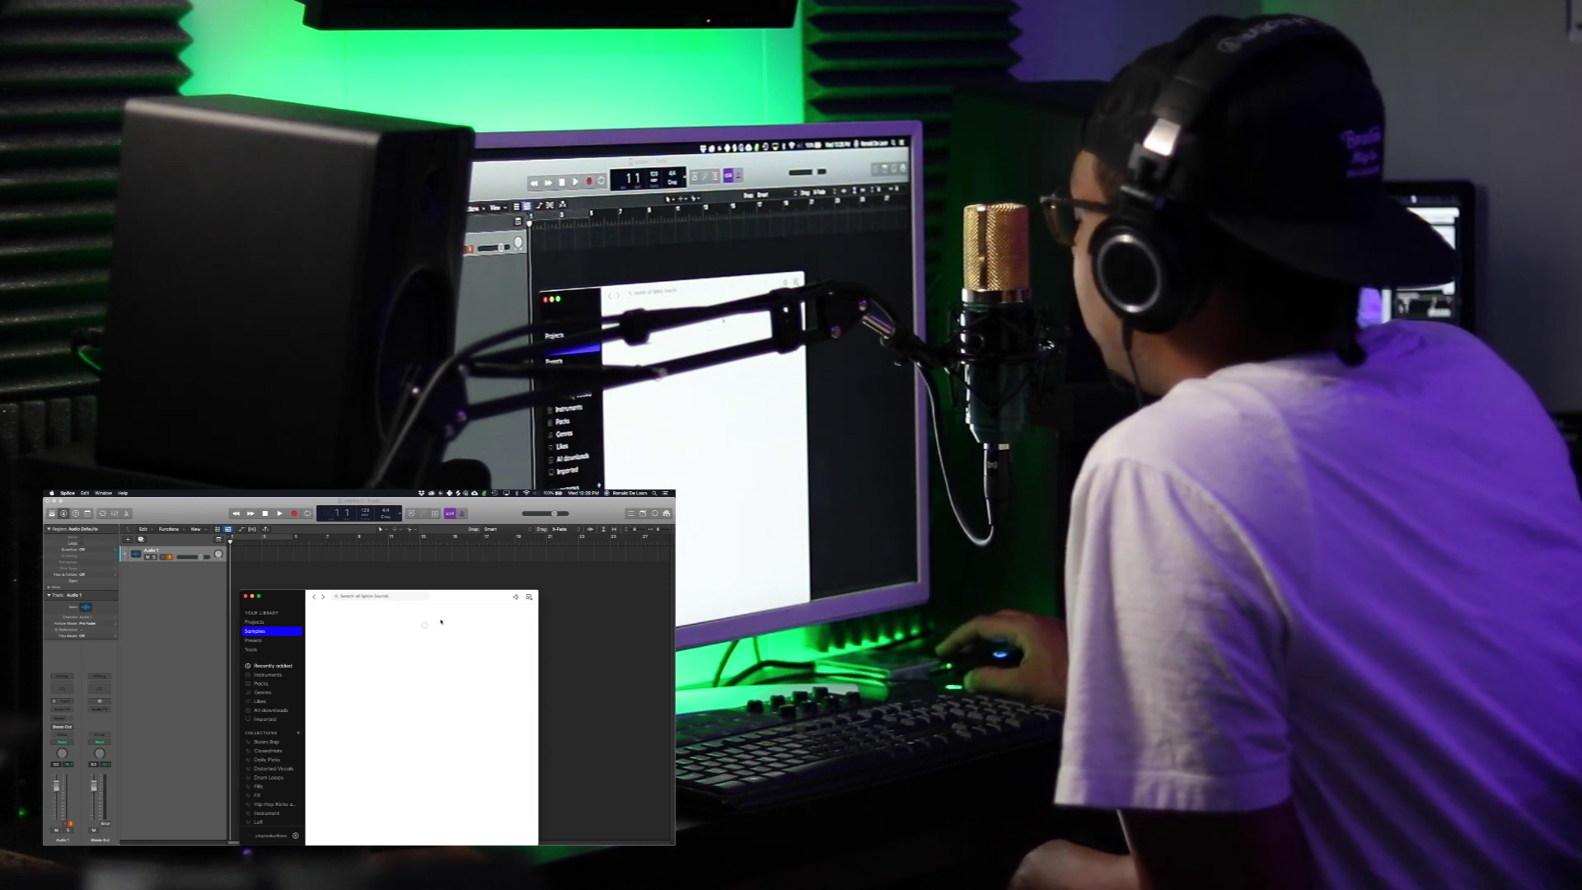
left_click_drag(463, 604, 518, 558)
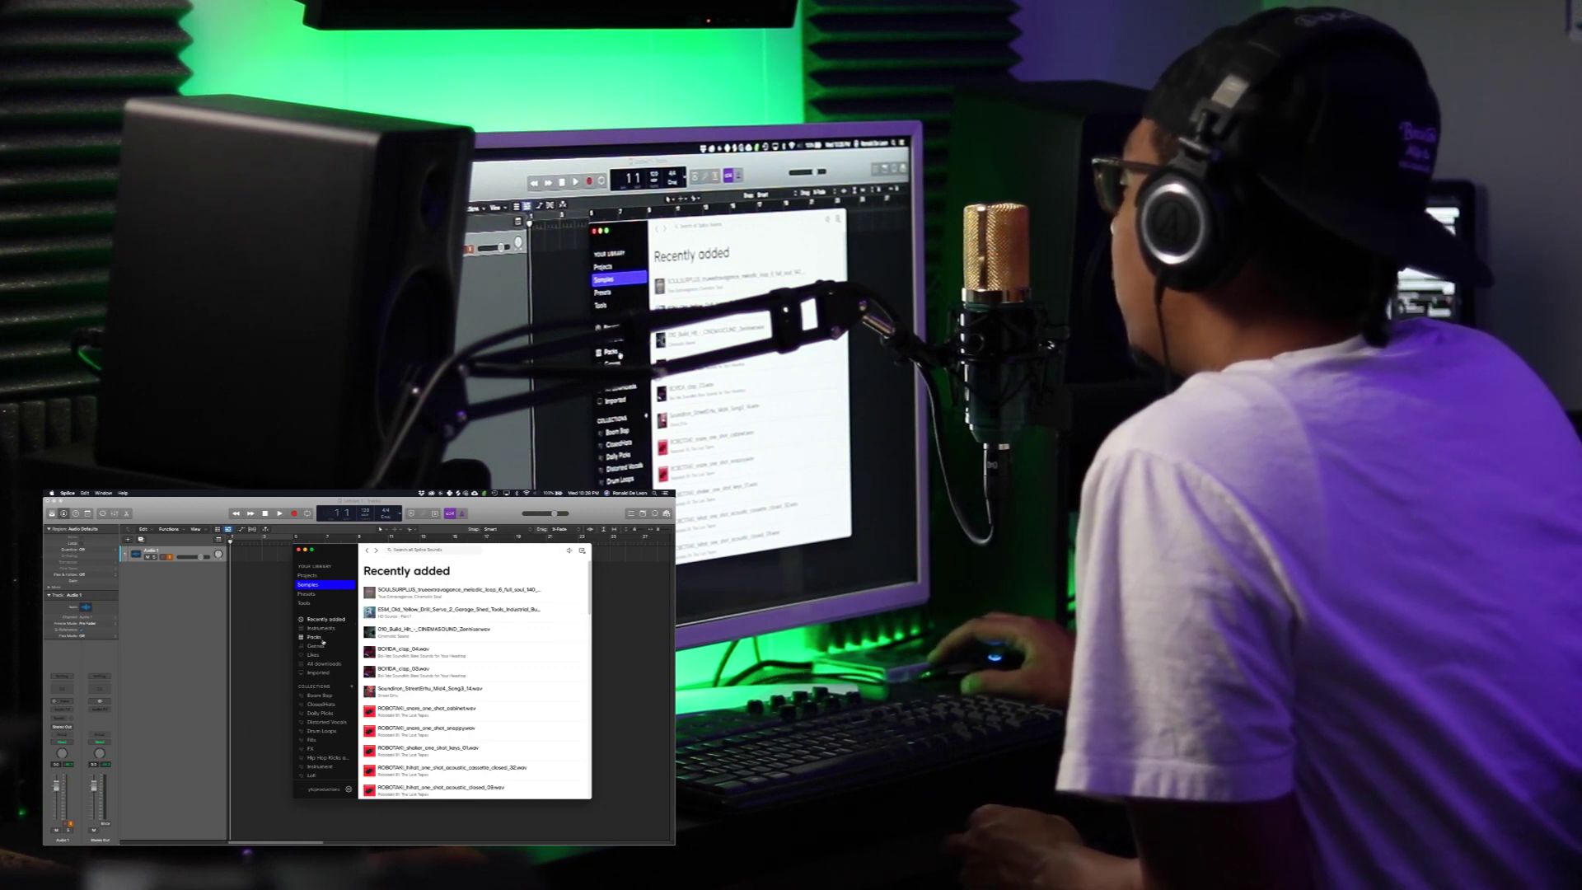
left_click(322, 638)
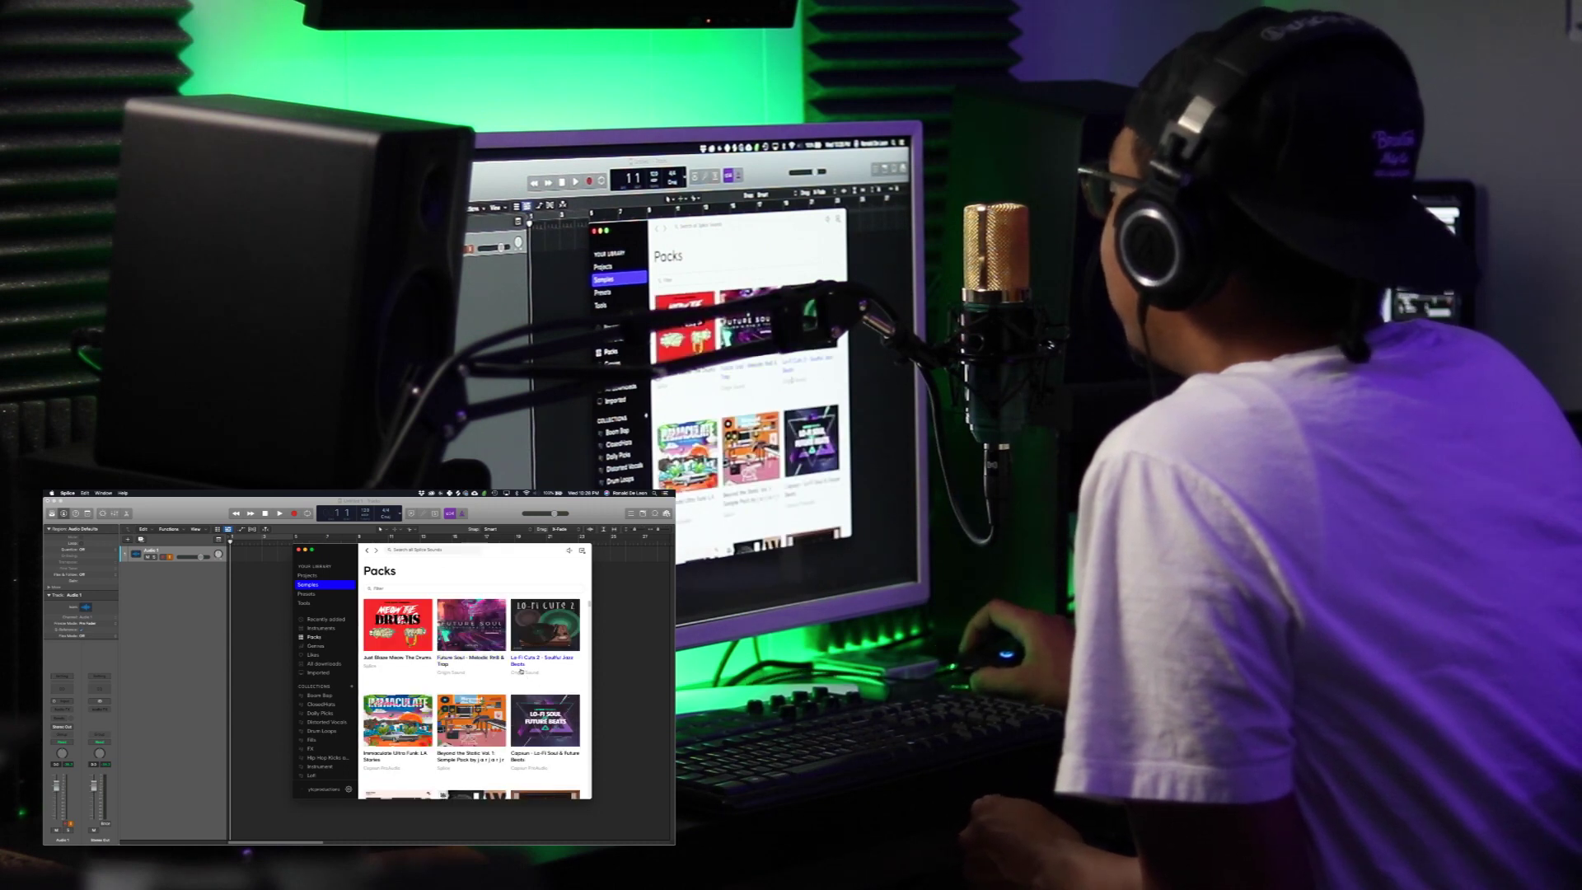
- Find and open the Alternative Hip-Hop pack by Sample Magic and filter its samples to loops
scroll(521, 672, "down", 2)
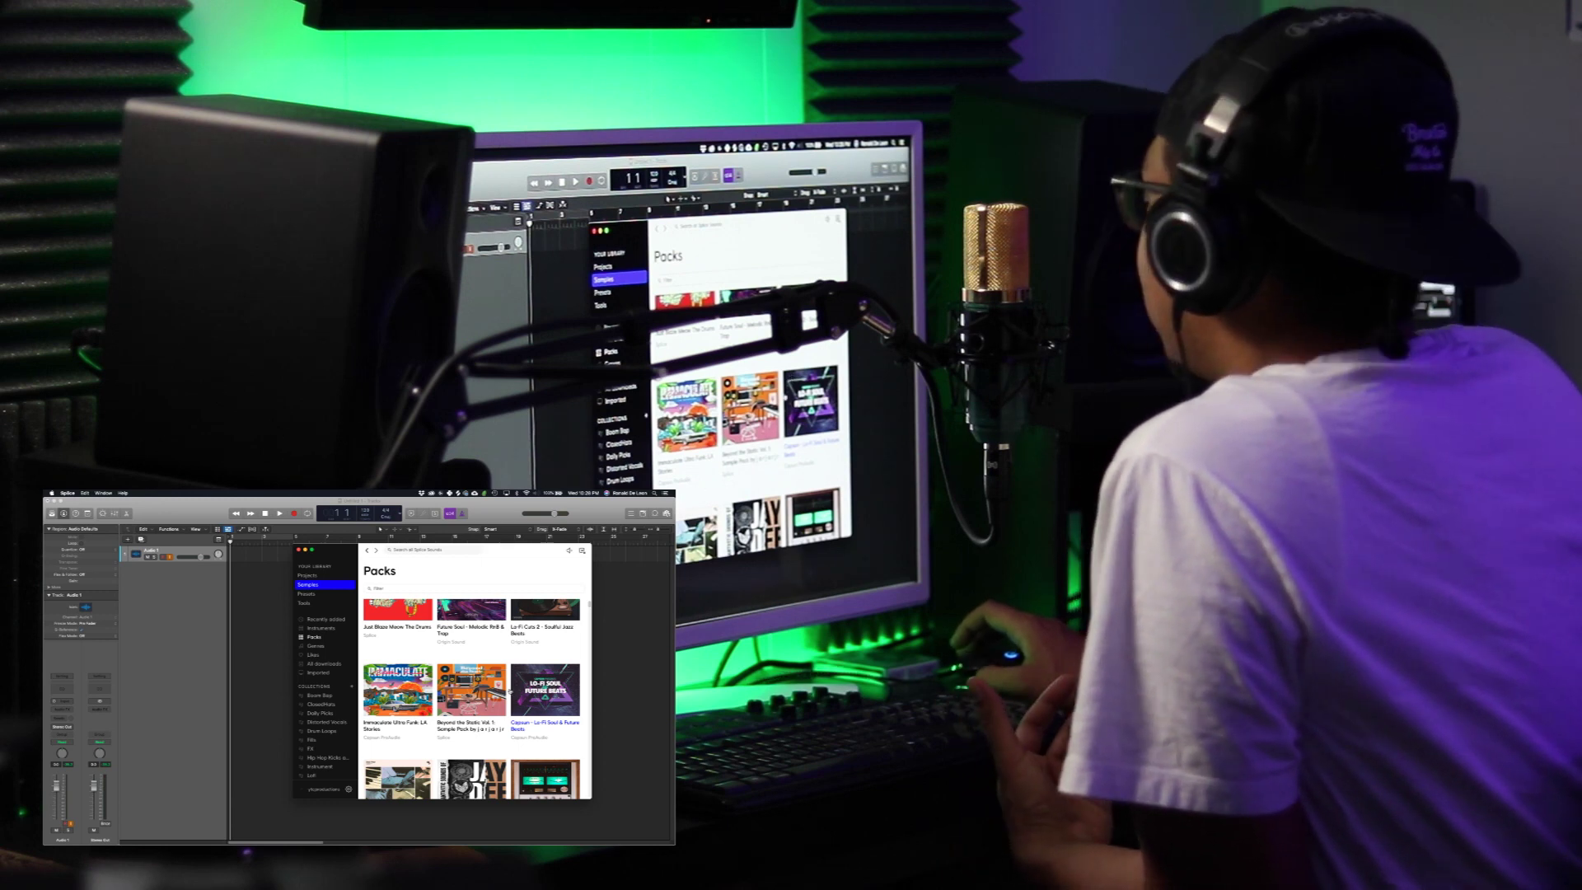
scroll(475, 692, "down", 3)
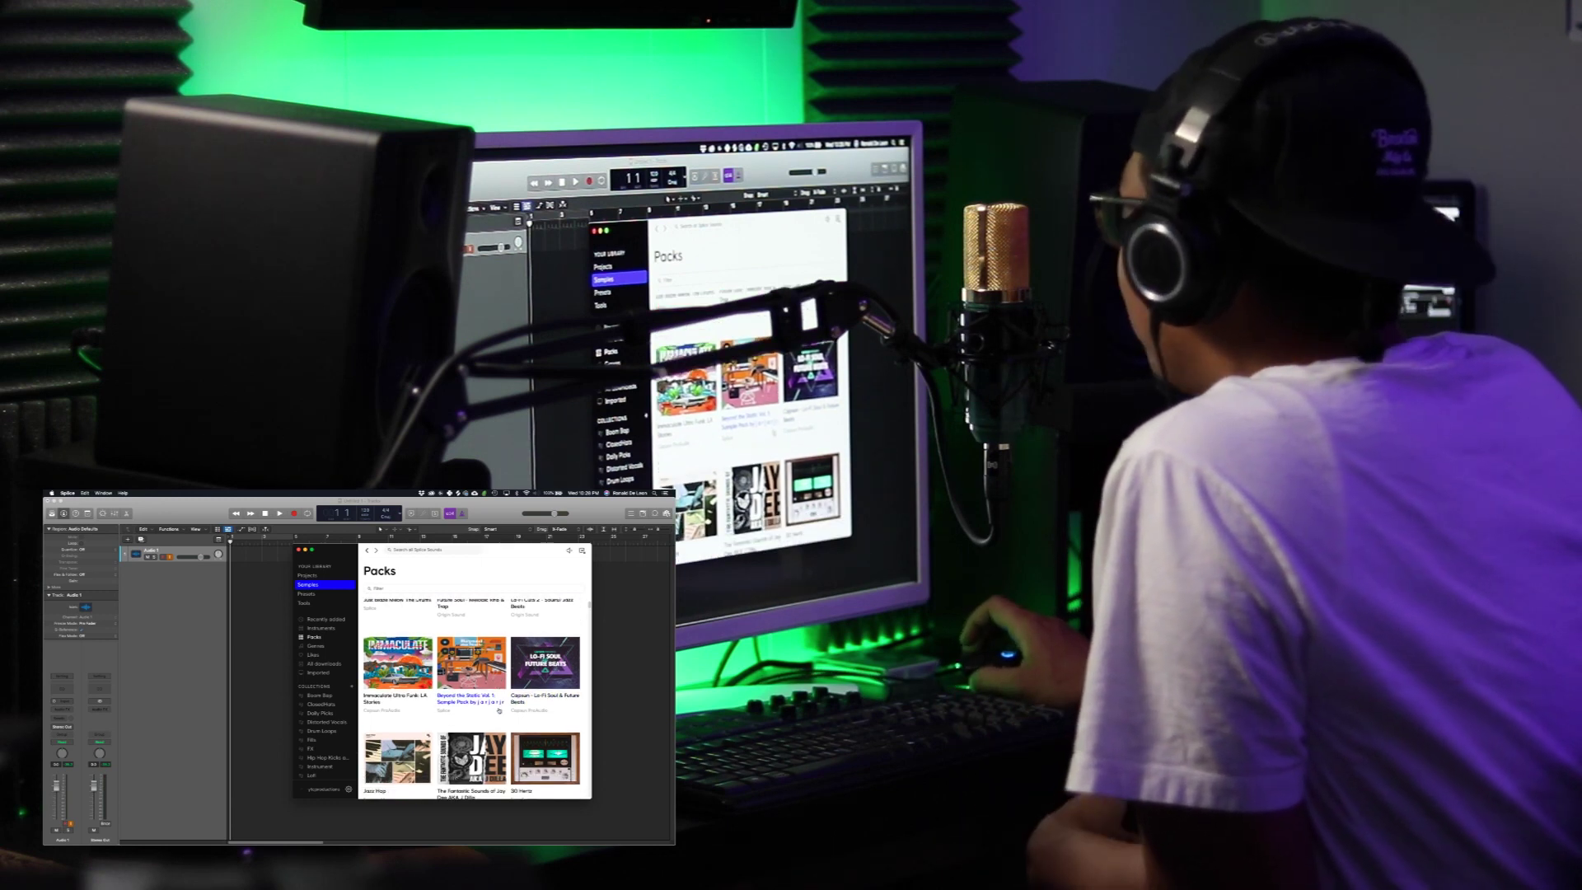
scroll(475, 692, "down", 3)
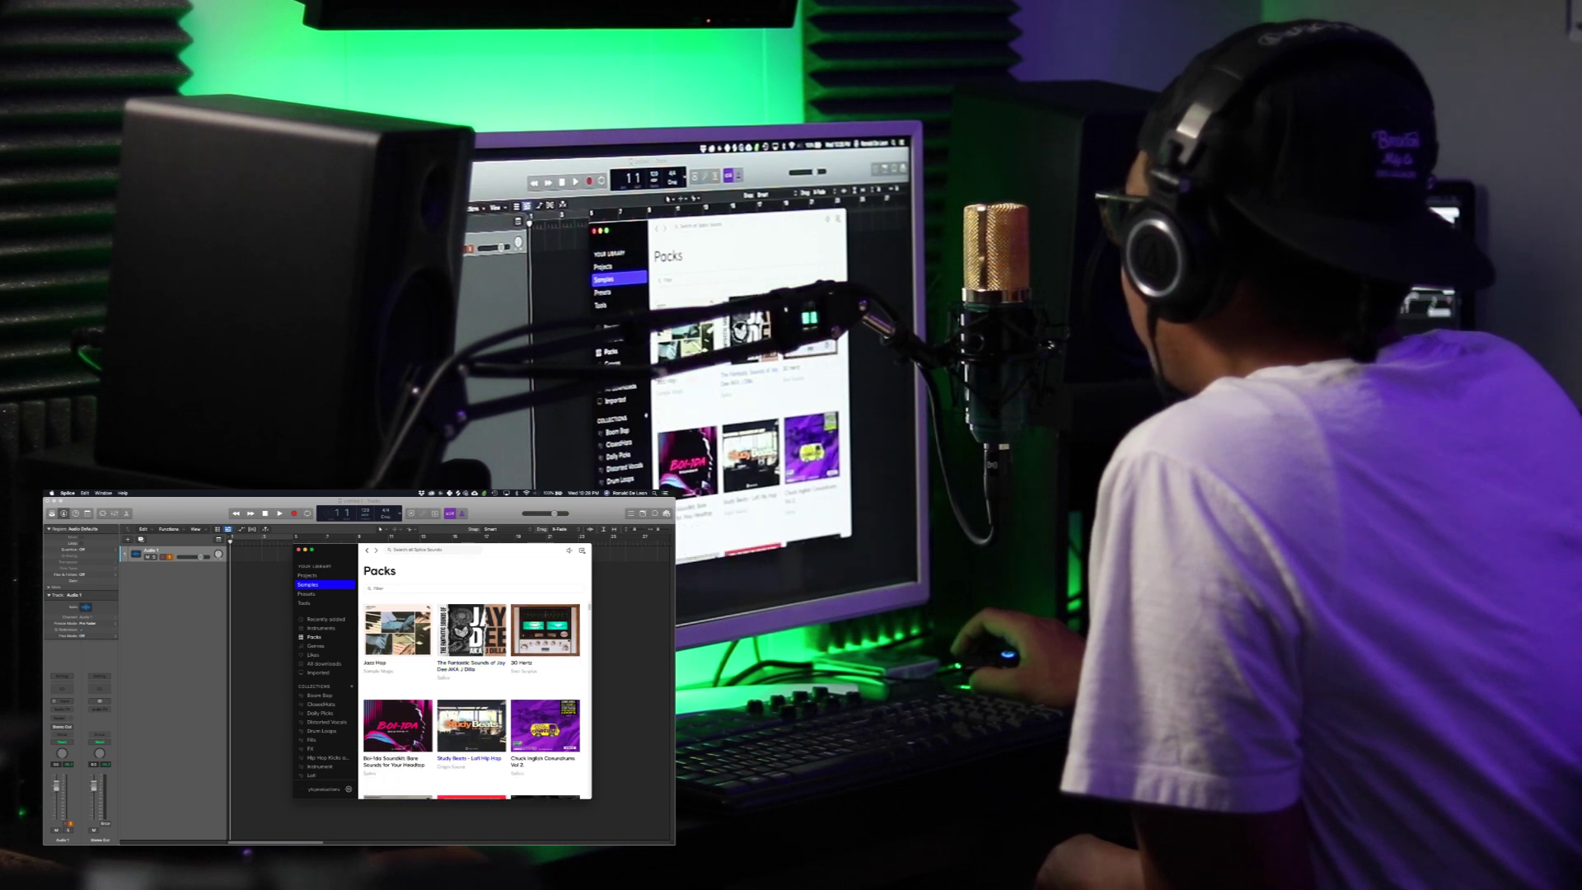
scroll(515, 740, "down", 3)
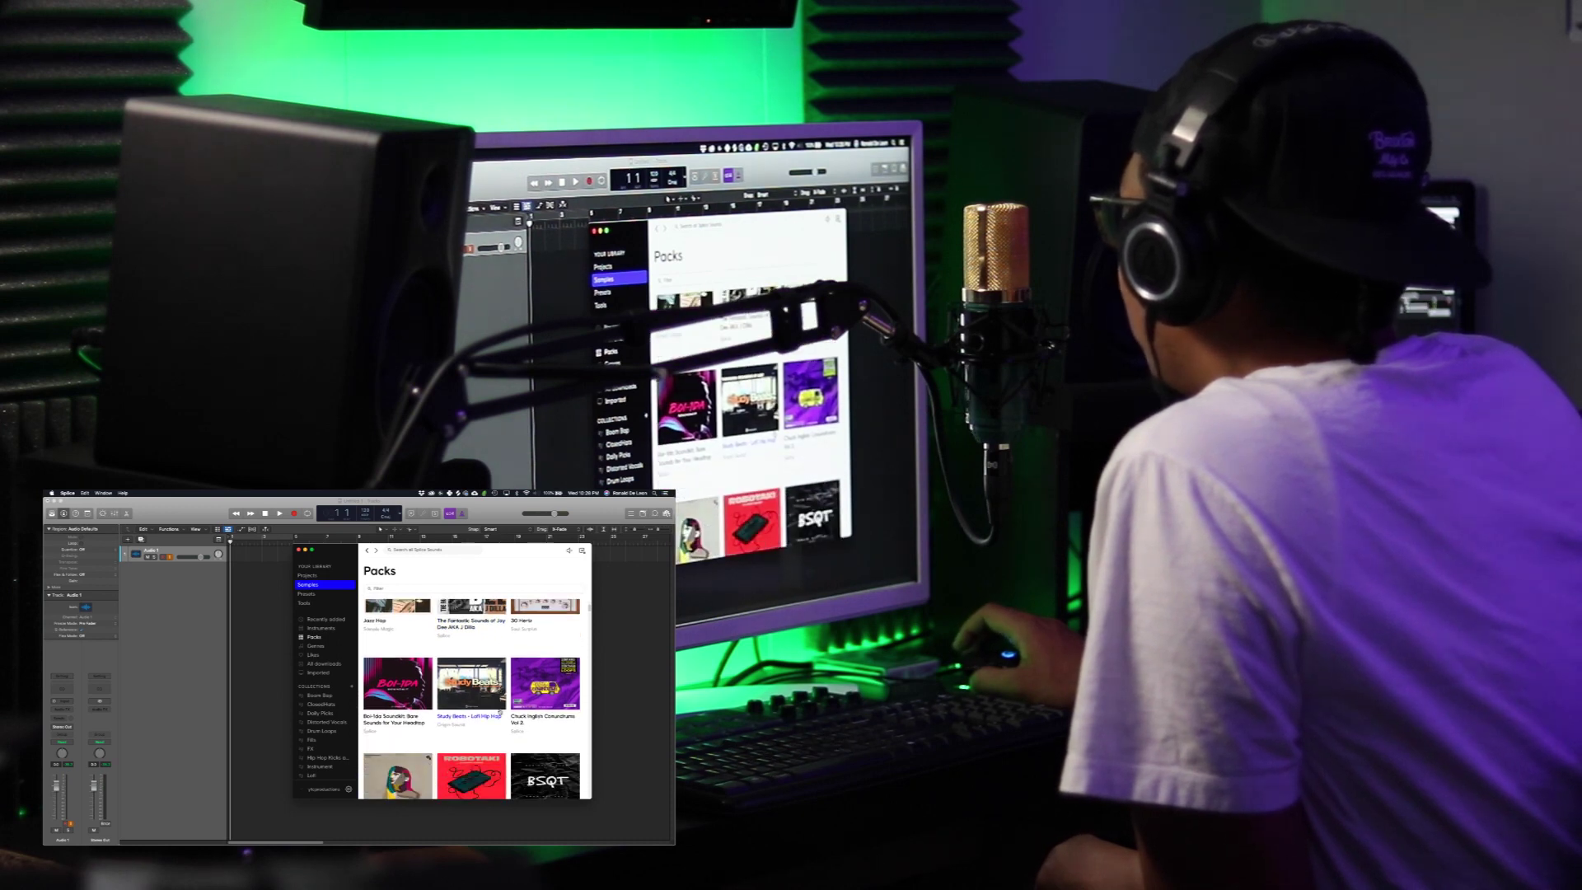
scroll(515, 739, "down", 2)
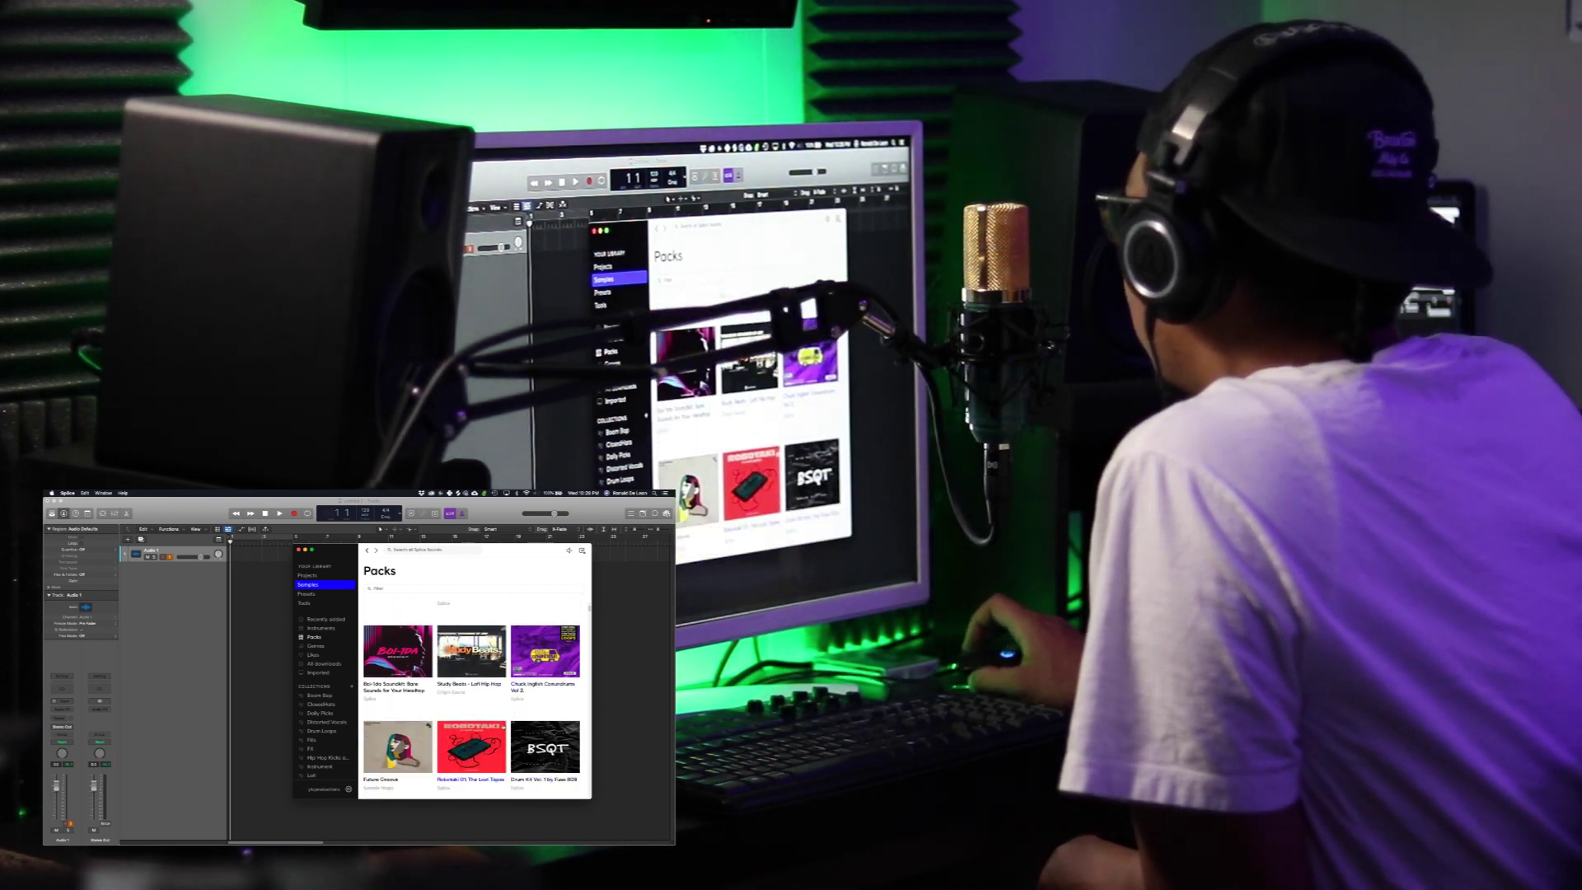
scroll(517, 754, "down", 2)
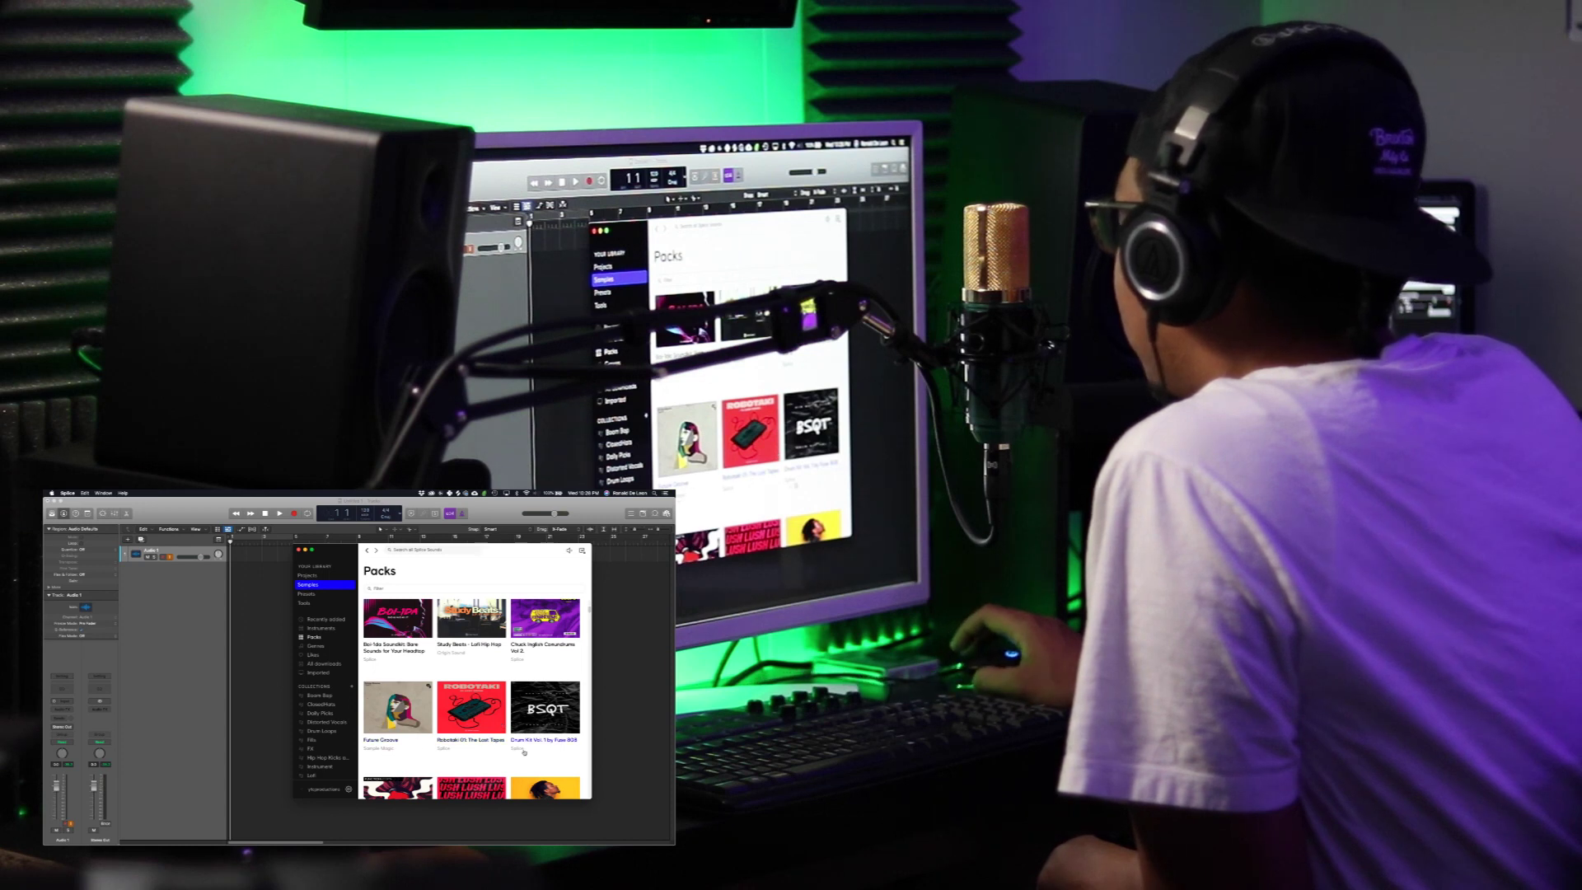
scroll(518, 754, "down", 4)
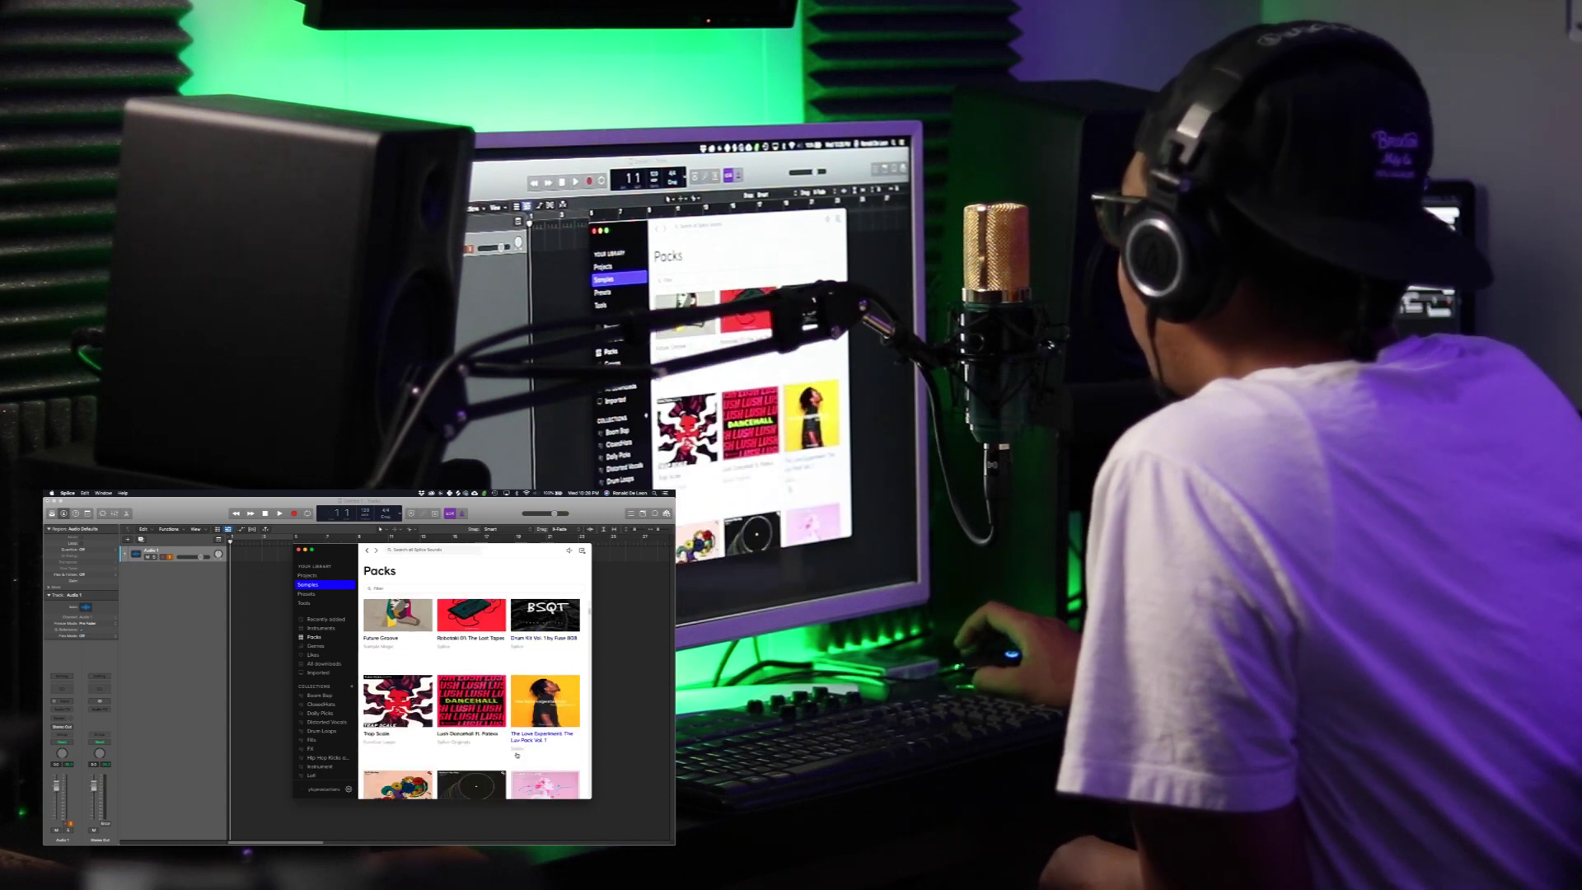
scroll(517, 754, "down", 3)
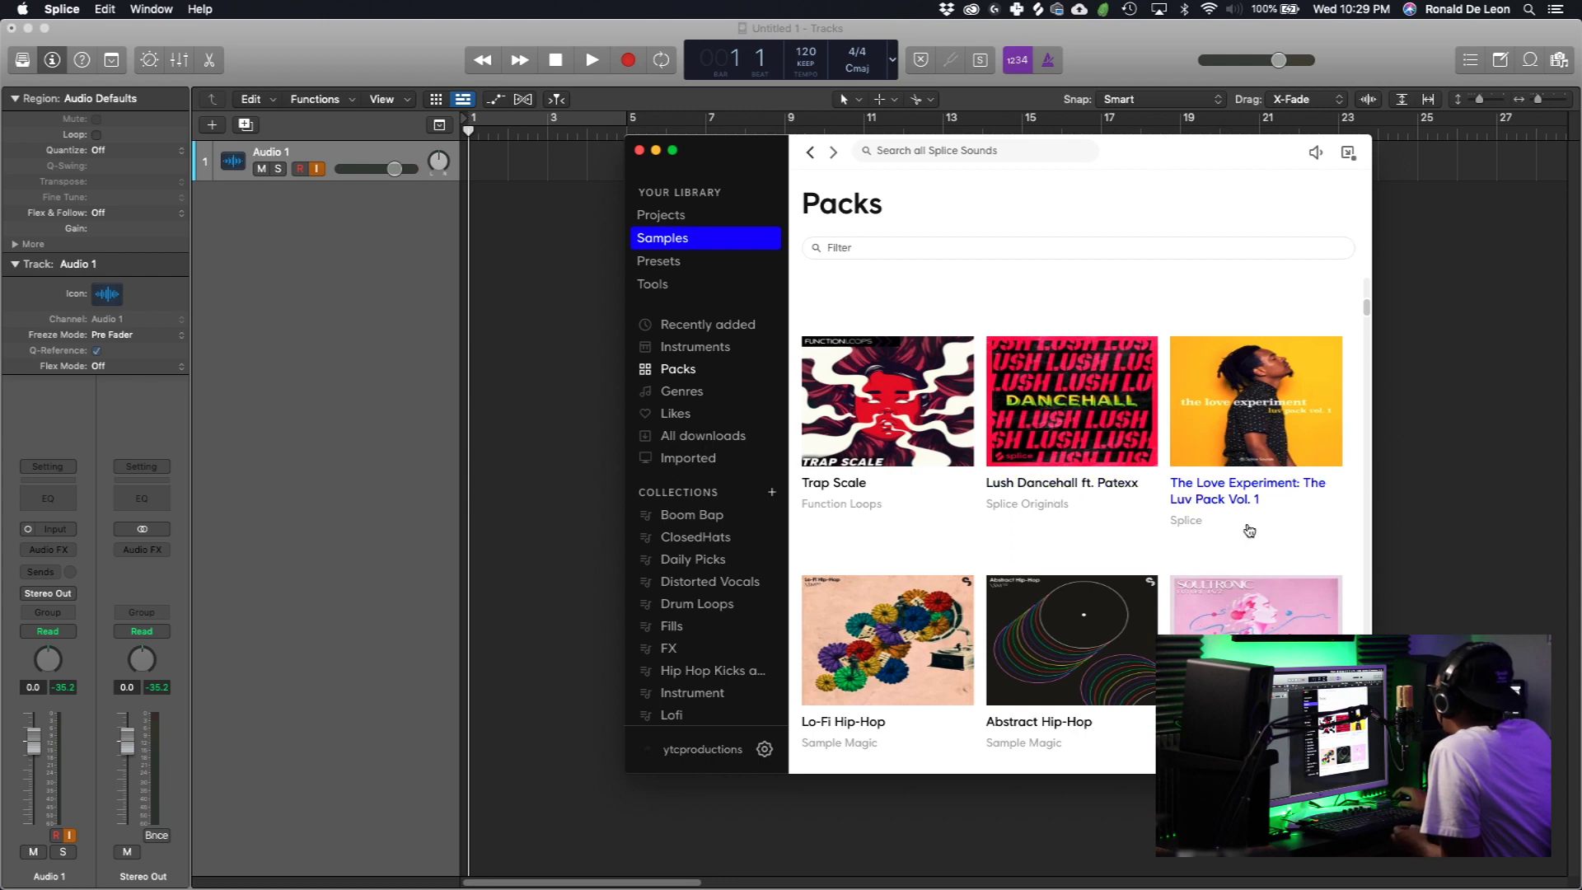
scroll(1166, 583, "down", 3)
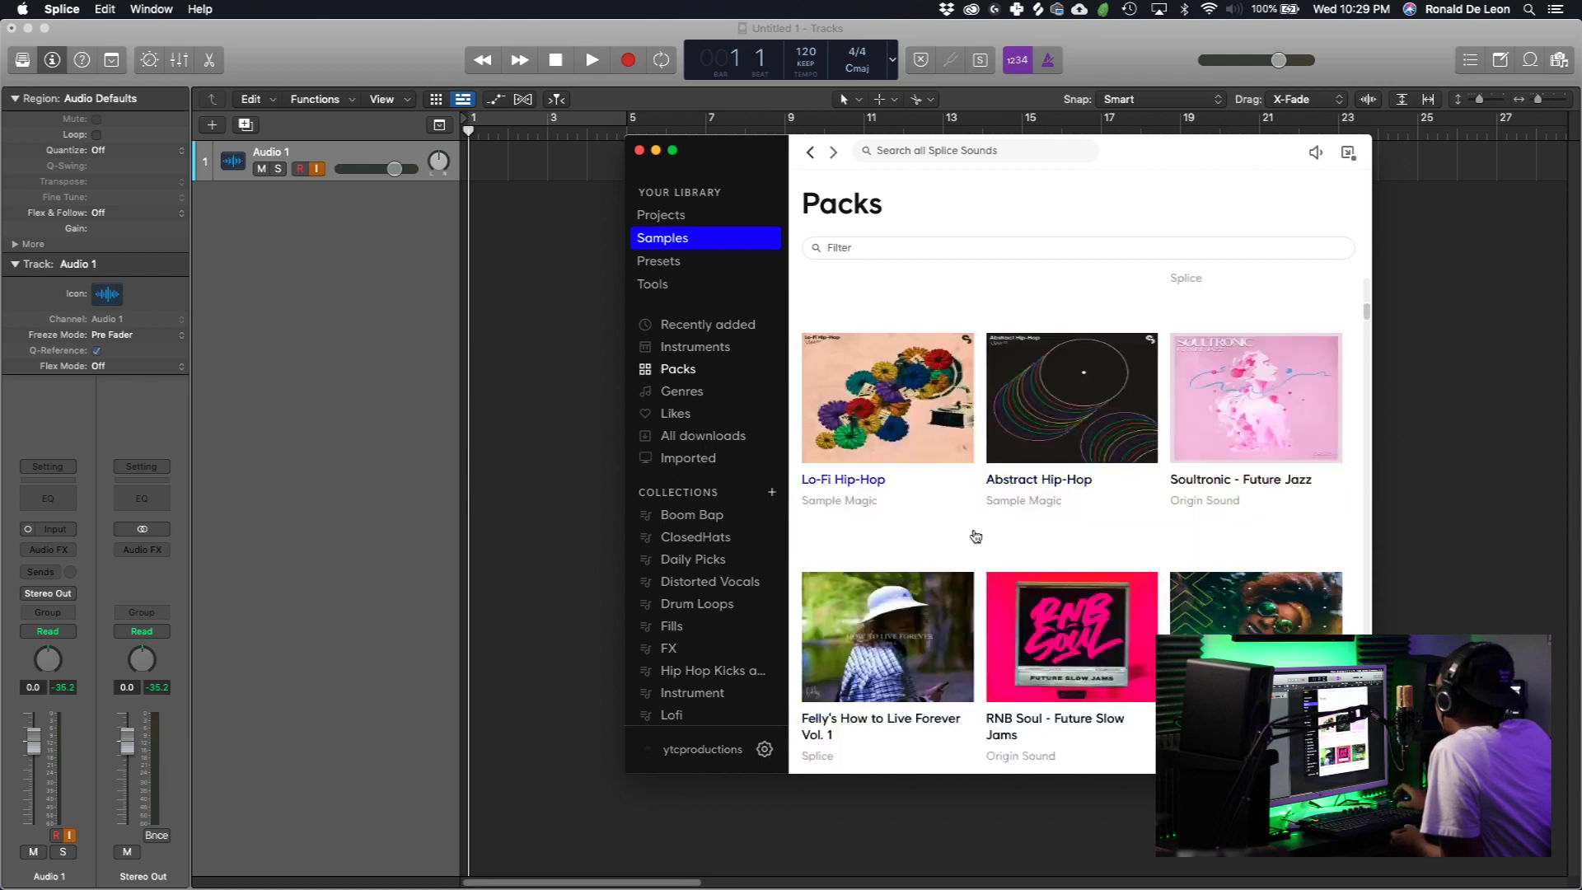
scroll(976, 536, "down", 1)
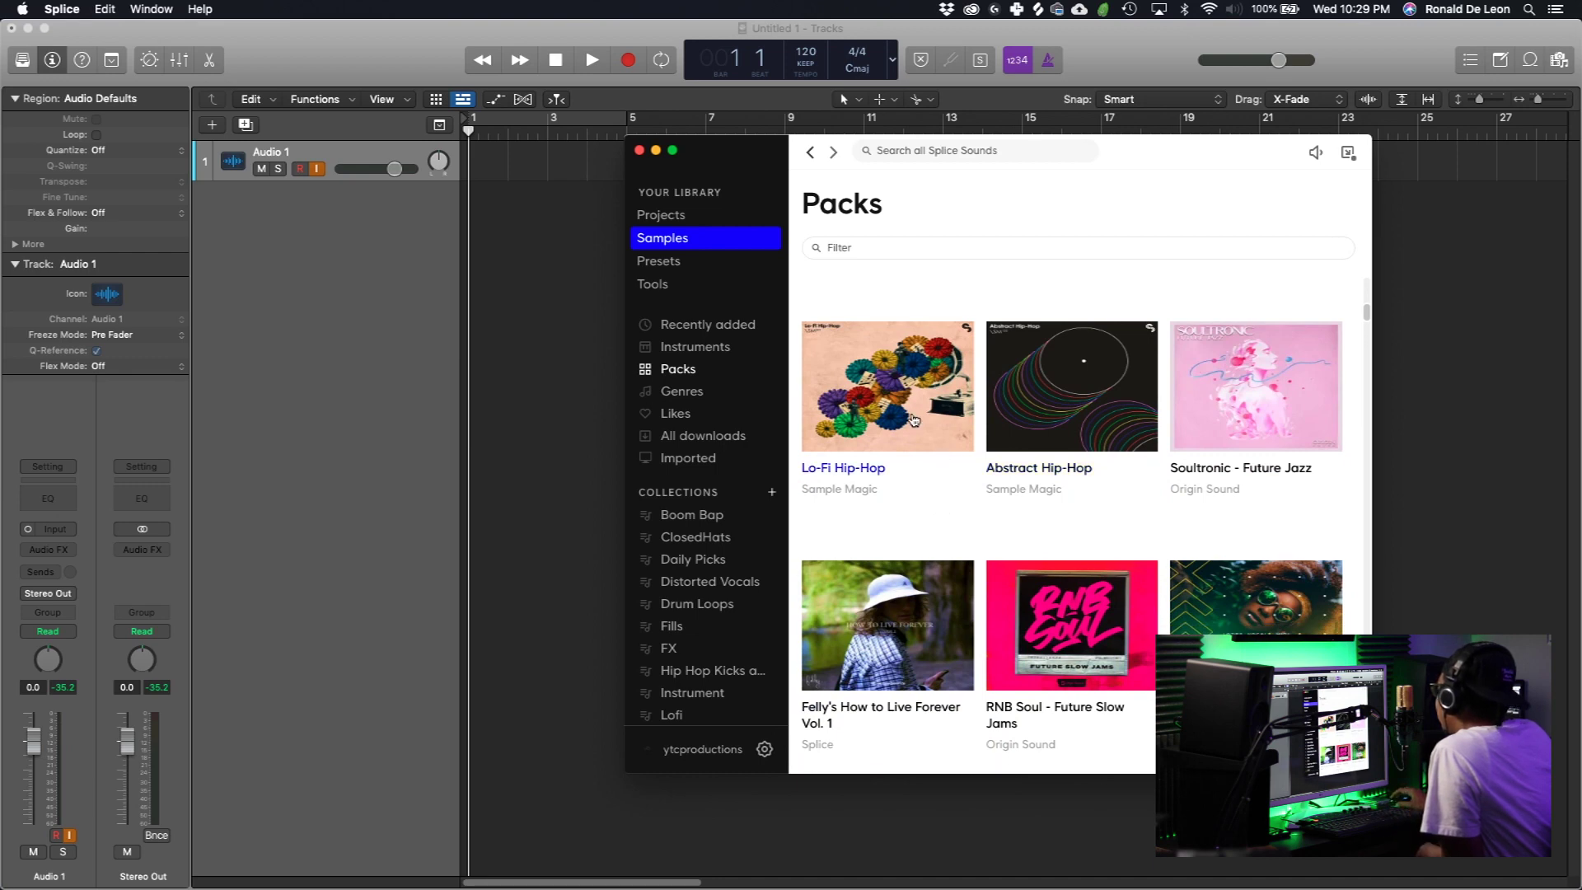
scroll(952, 559, "down", 2)
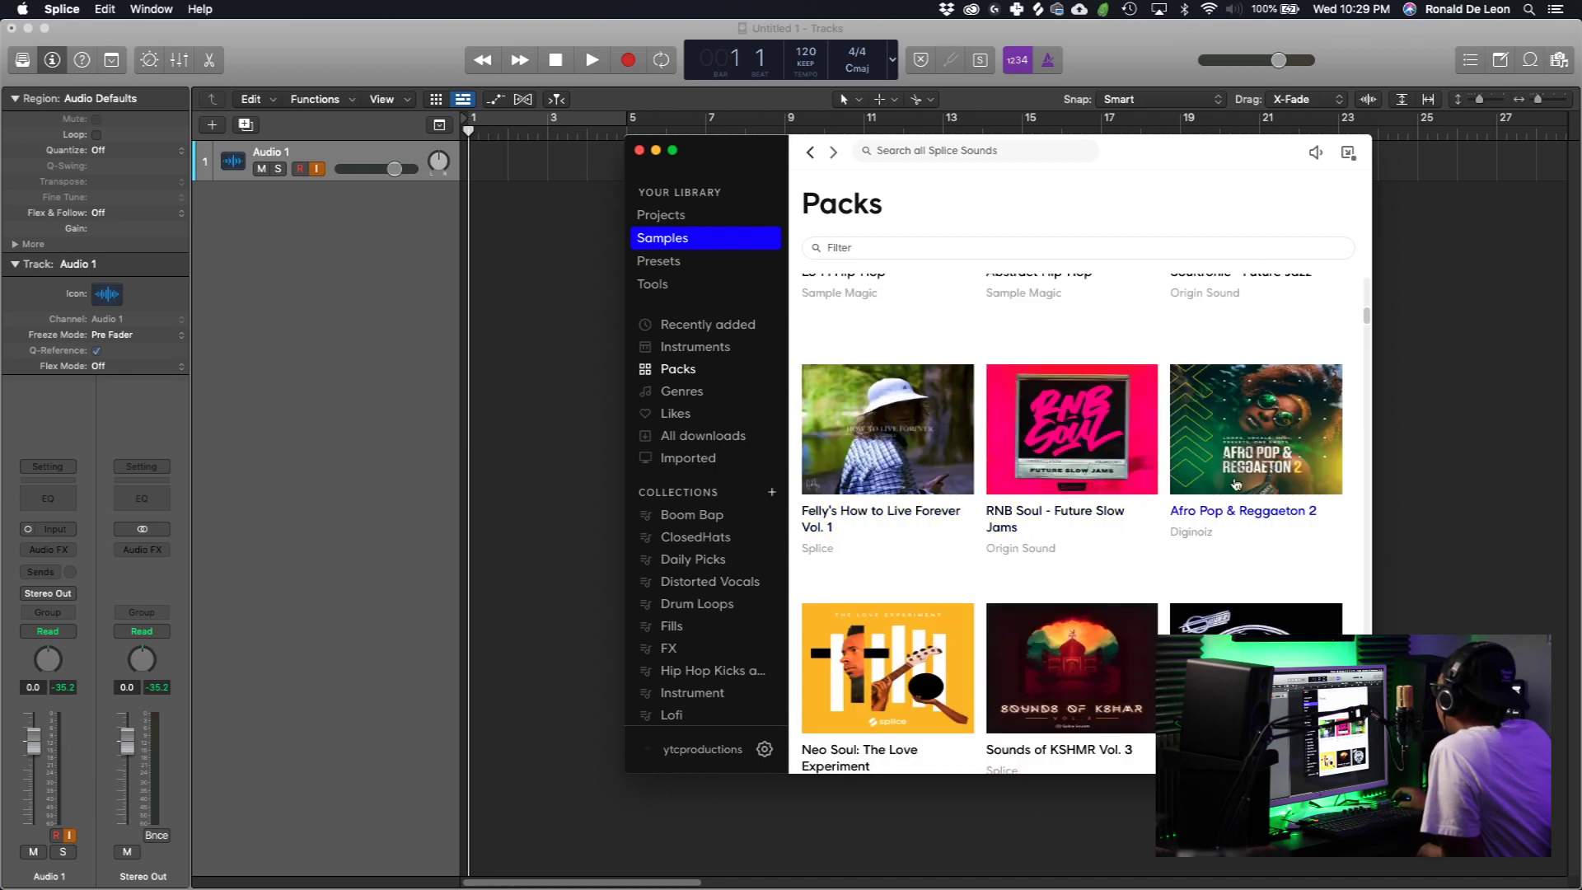
scroll(1179, 536, "down", 3)
scroll(1191, 527, "down", 4)
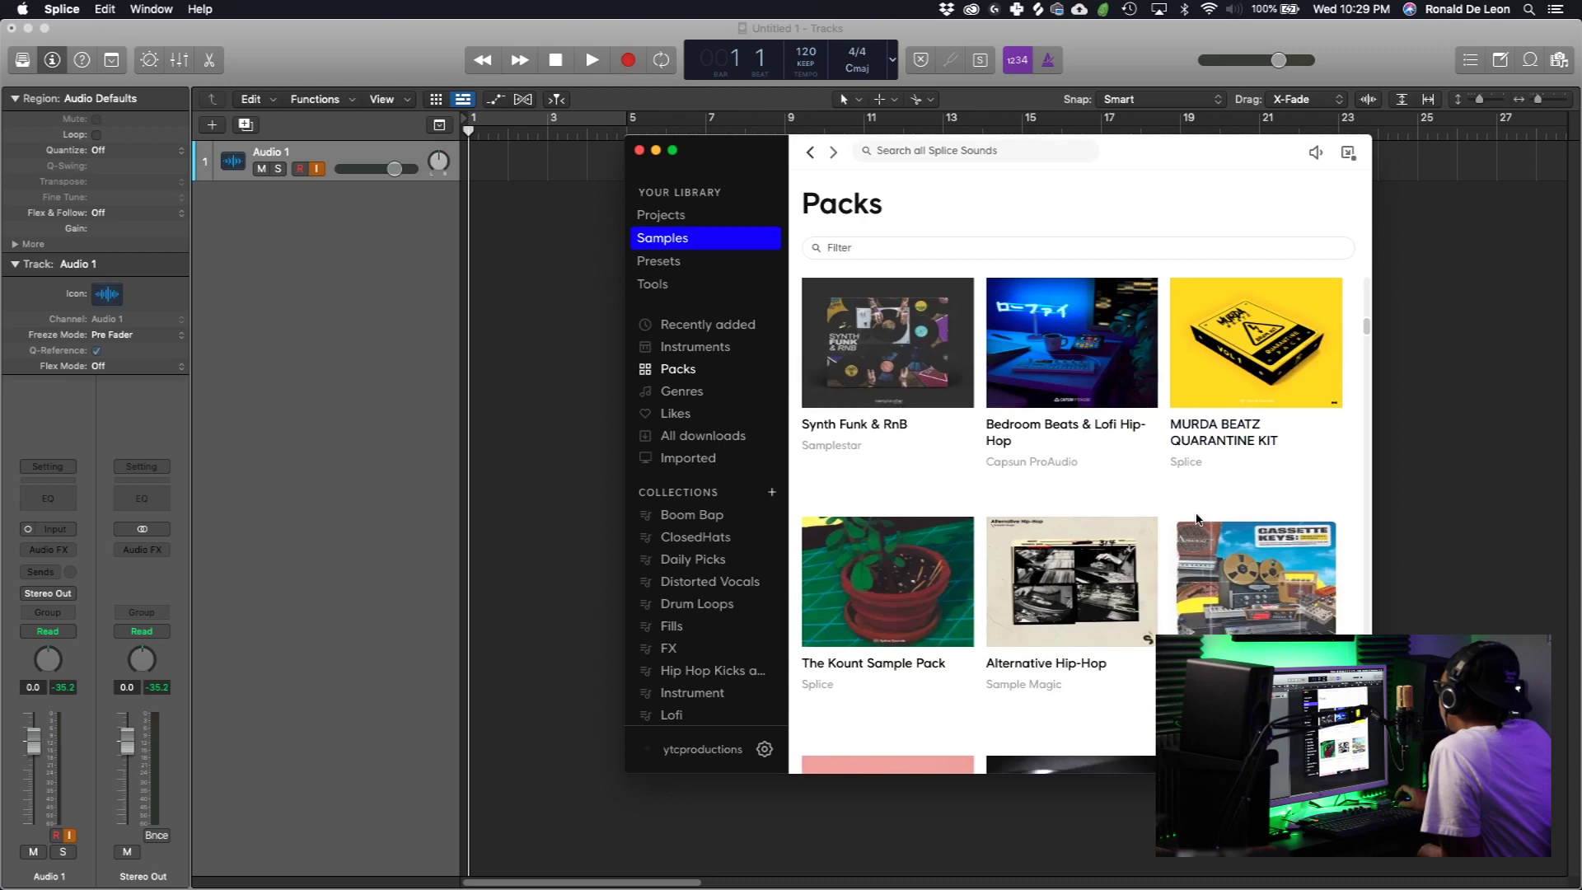
scroll(1178, 495, "down", 5)
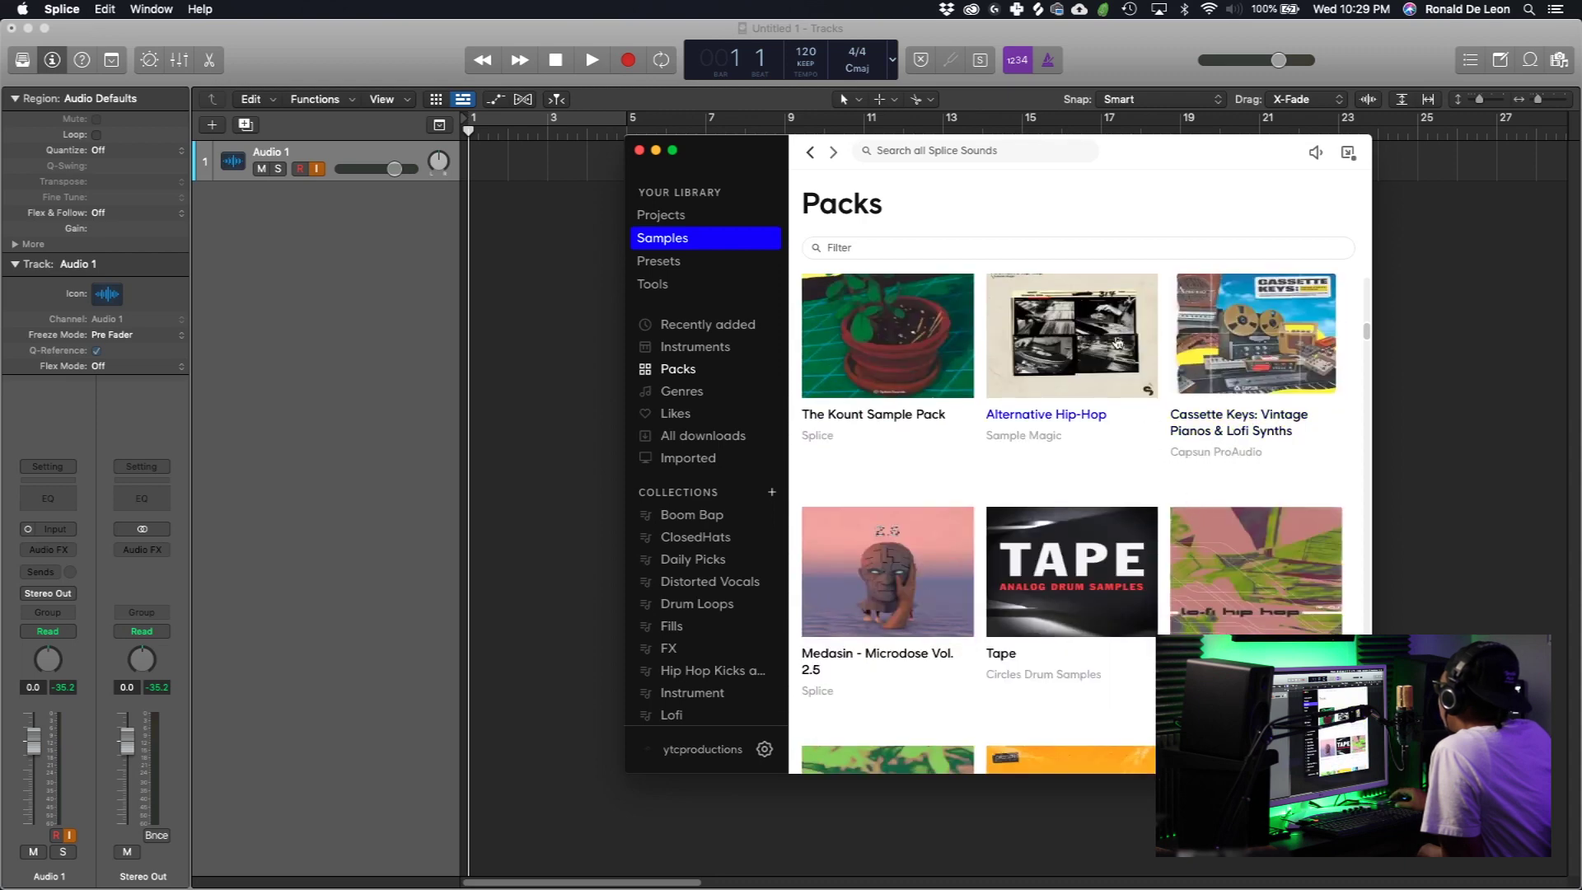
left_click(1118, 342)
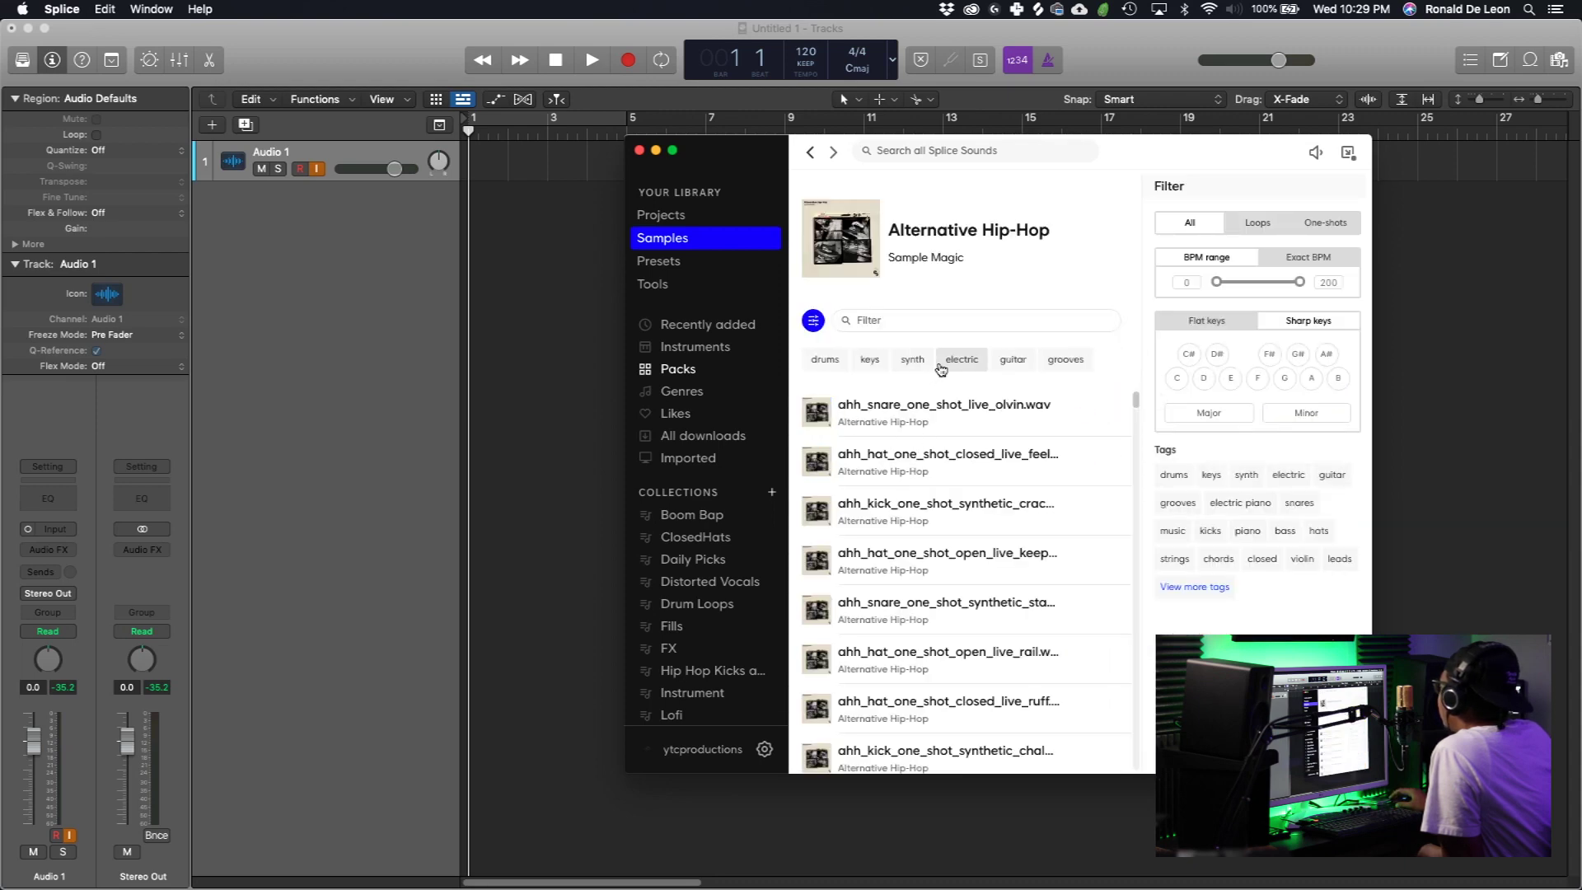
left_click(1269, 224)
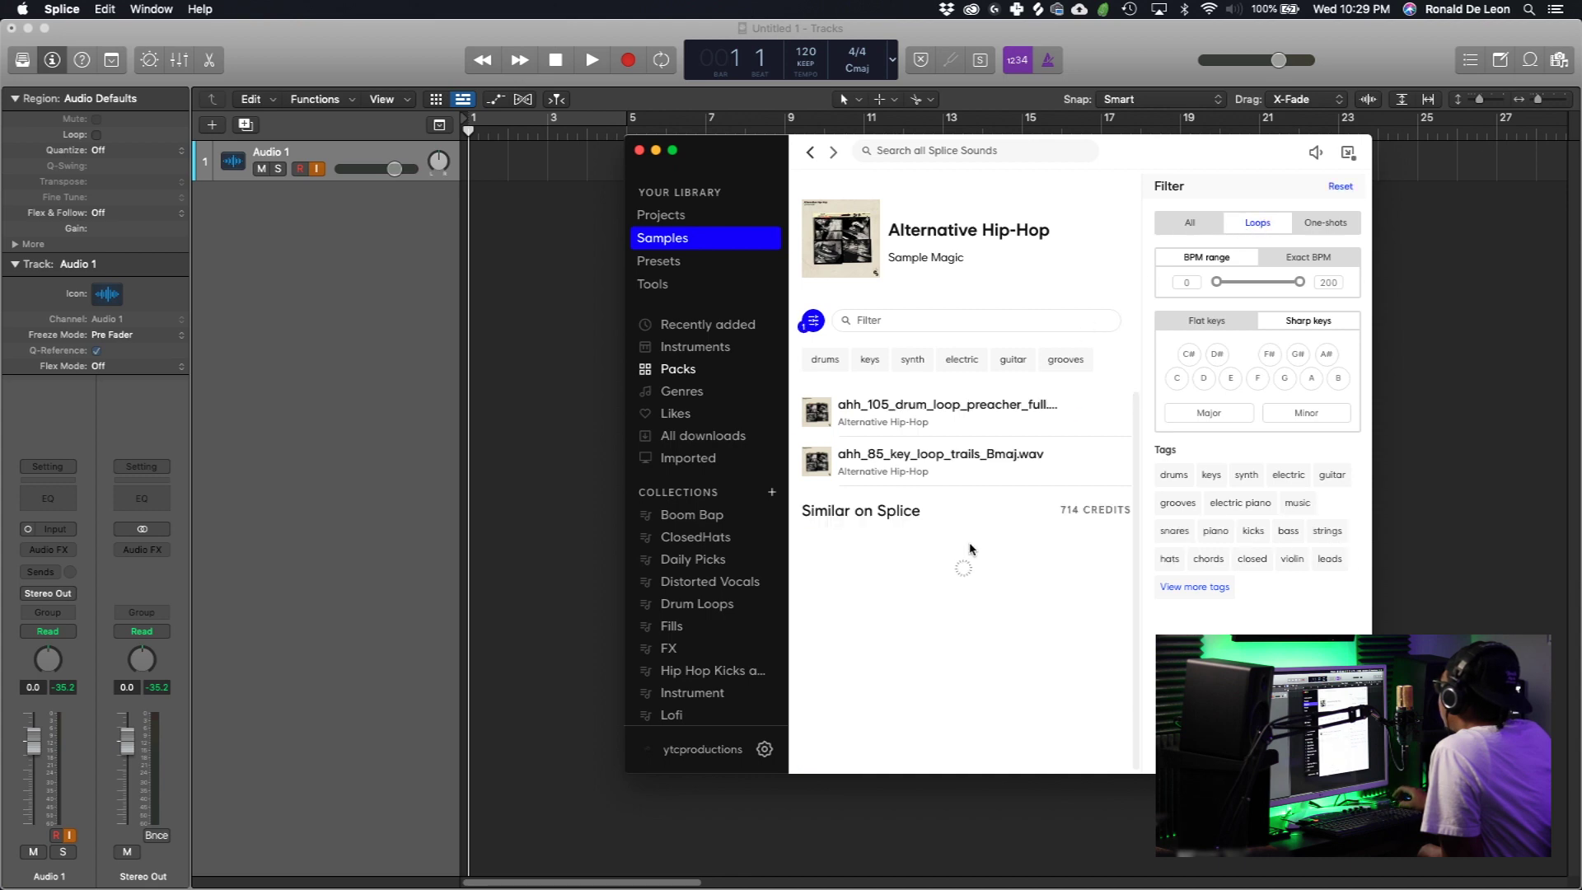
- Audition the ranch_Bbmin, try_Ab and kit06_clipper electric guitar loops at 85 BPM in the pack
scroll(978, 534, "down", 2)
left_click(809, 526)
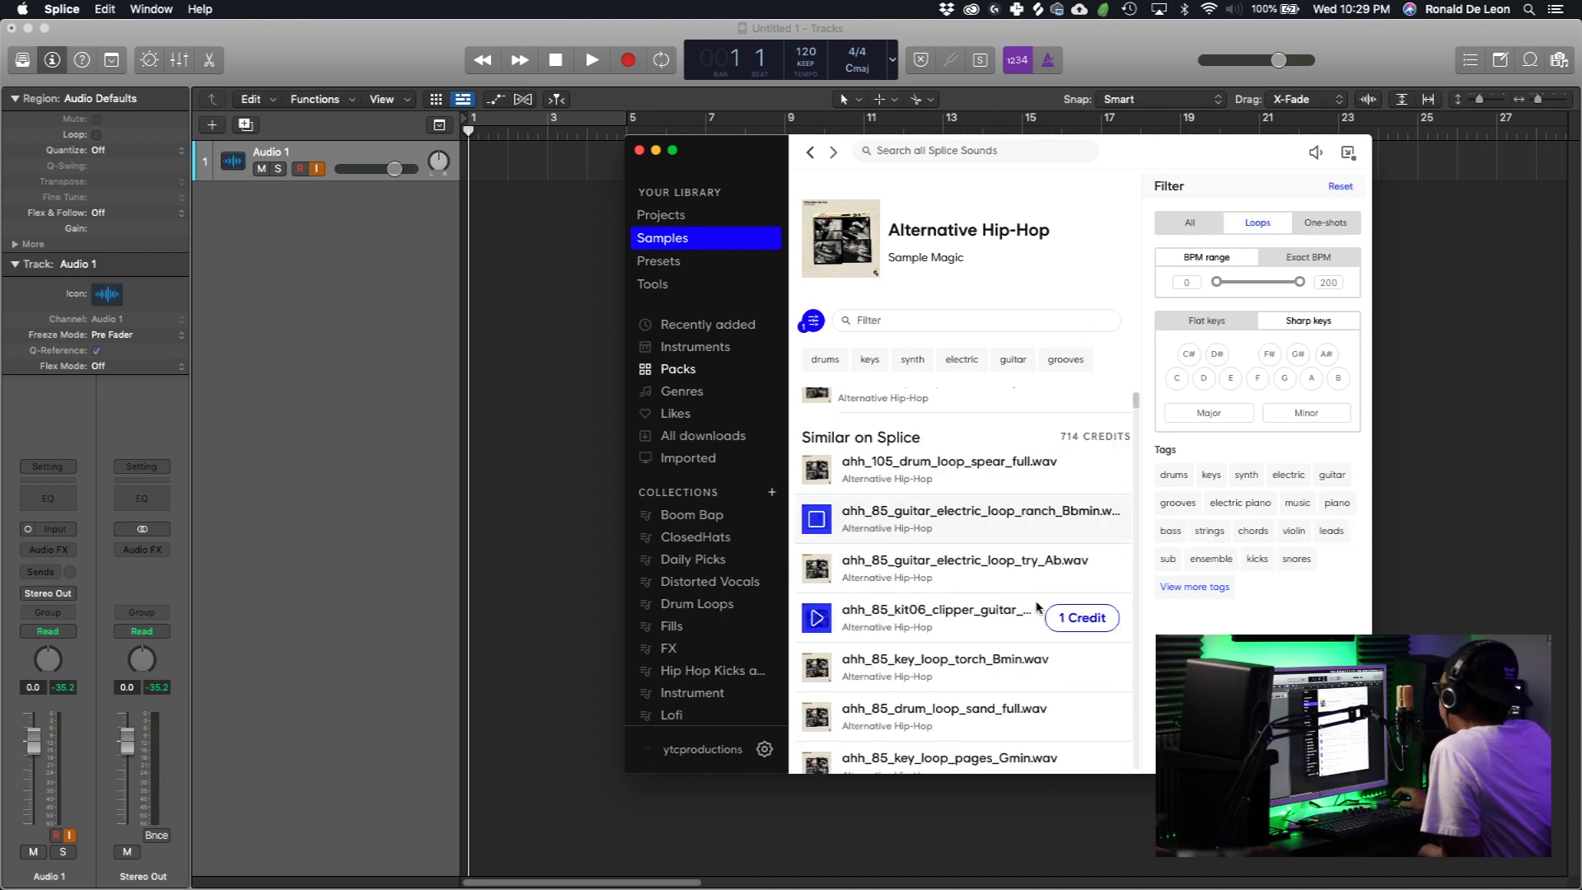
mouse_move(815, 582)
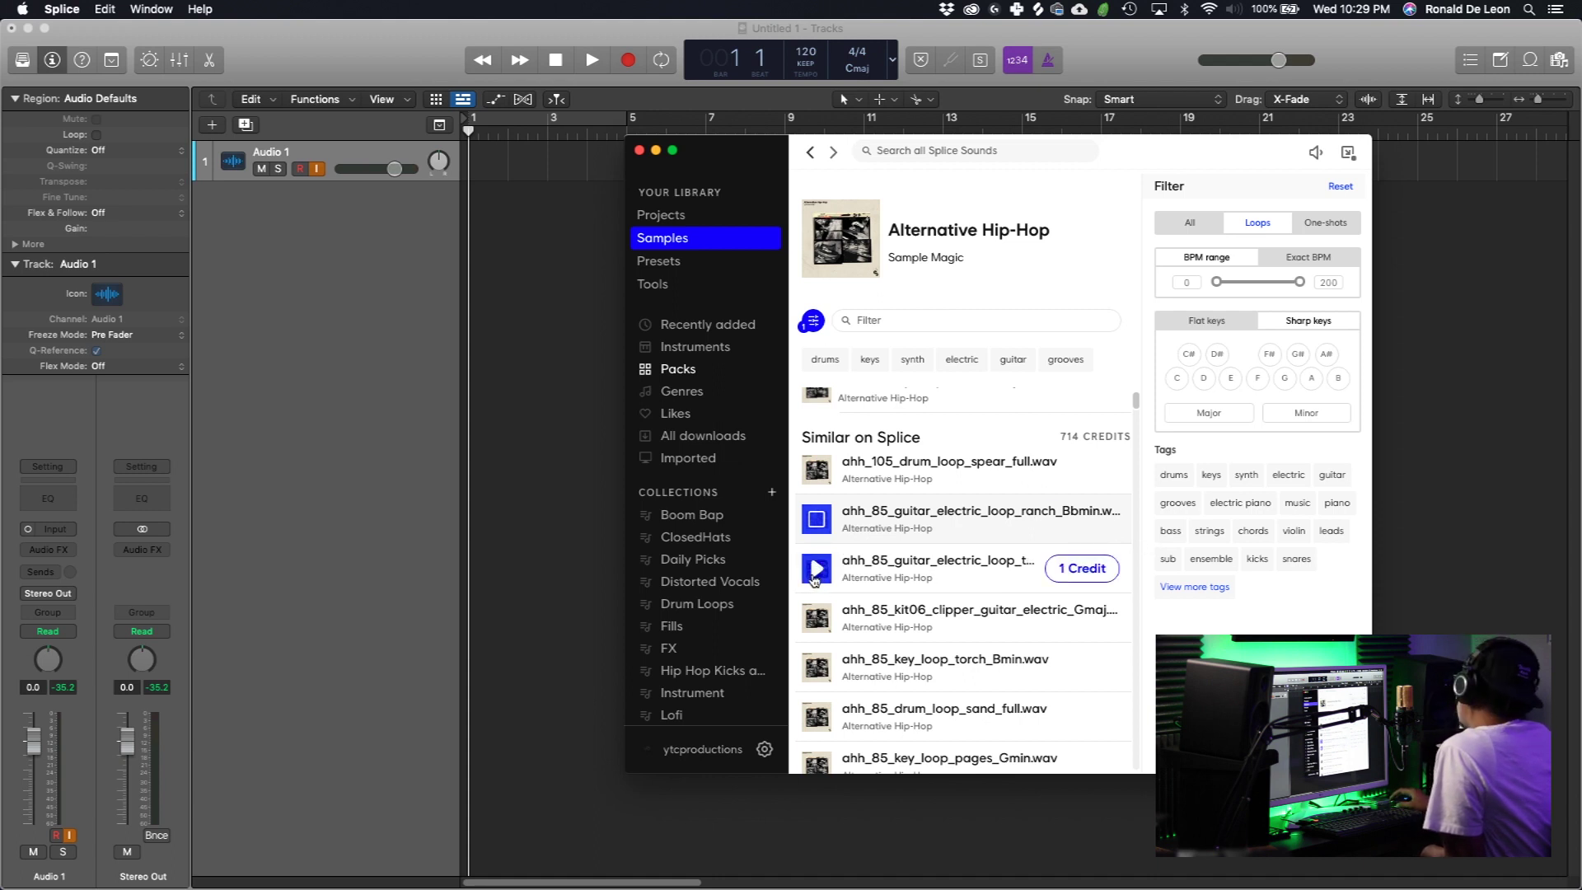
left_click(816, 569)
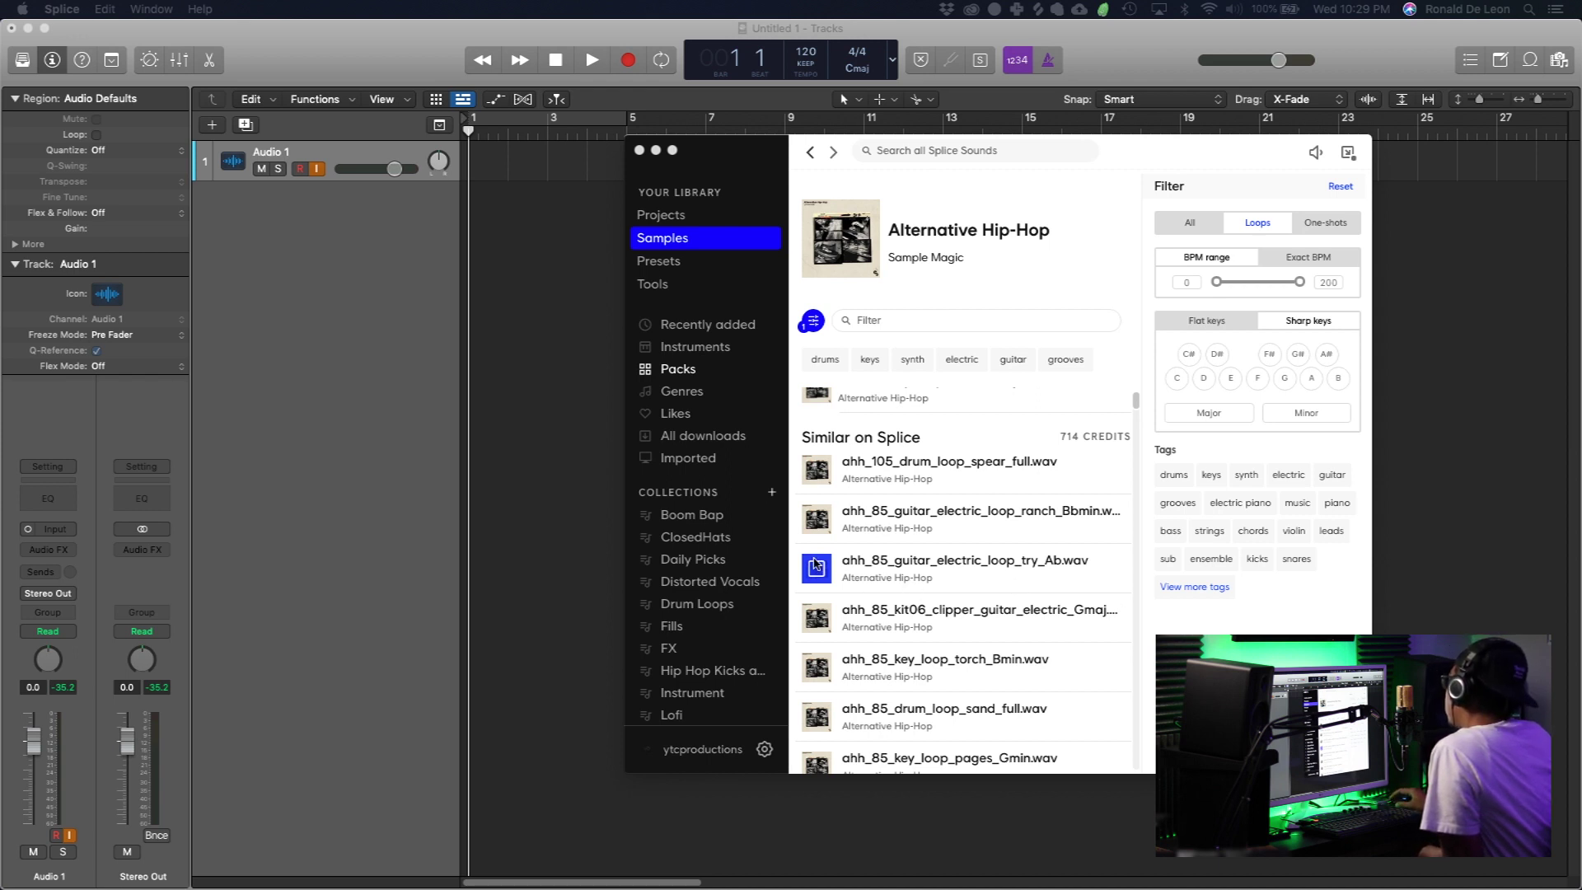
left_click(816, 571)
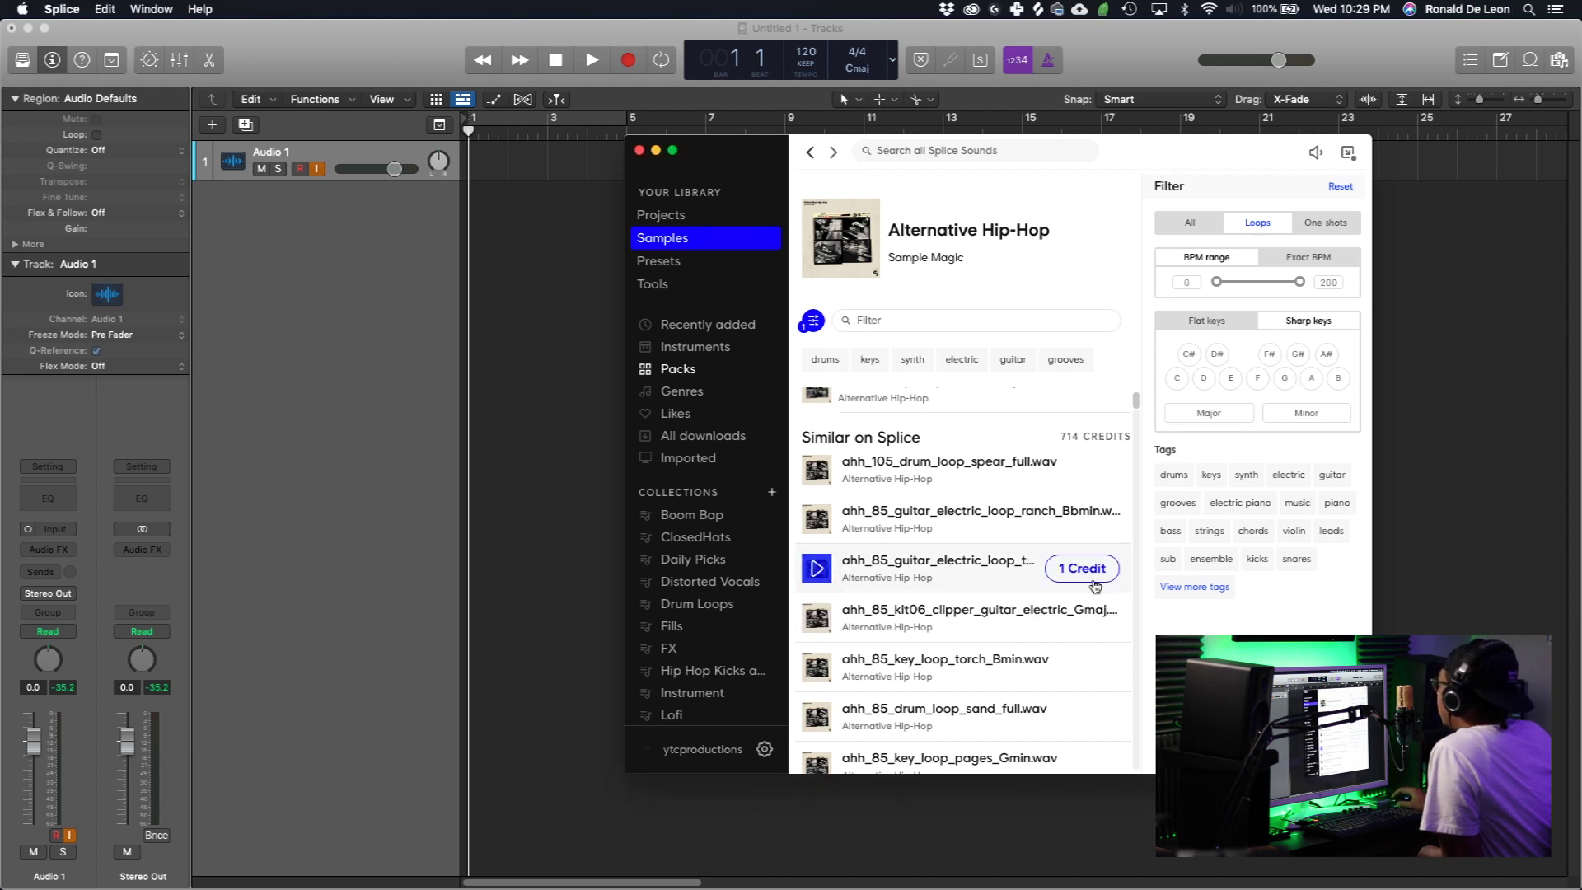
left_click(817, 623)
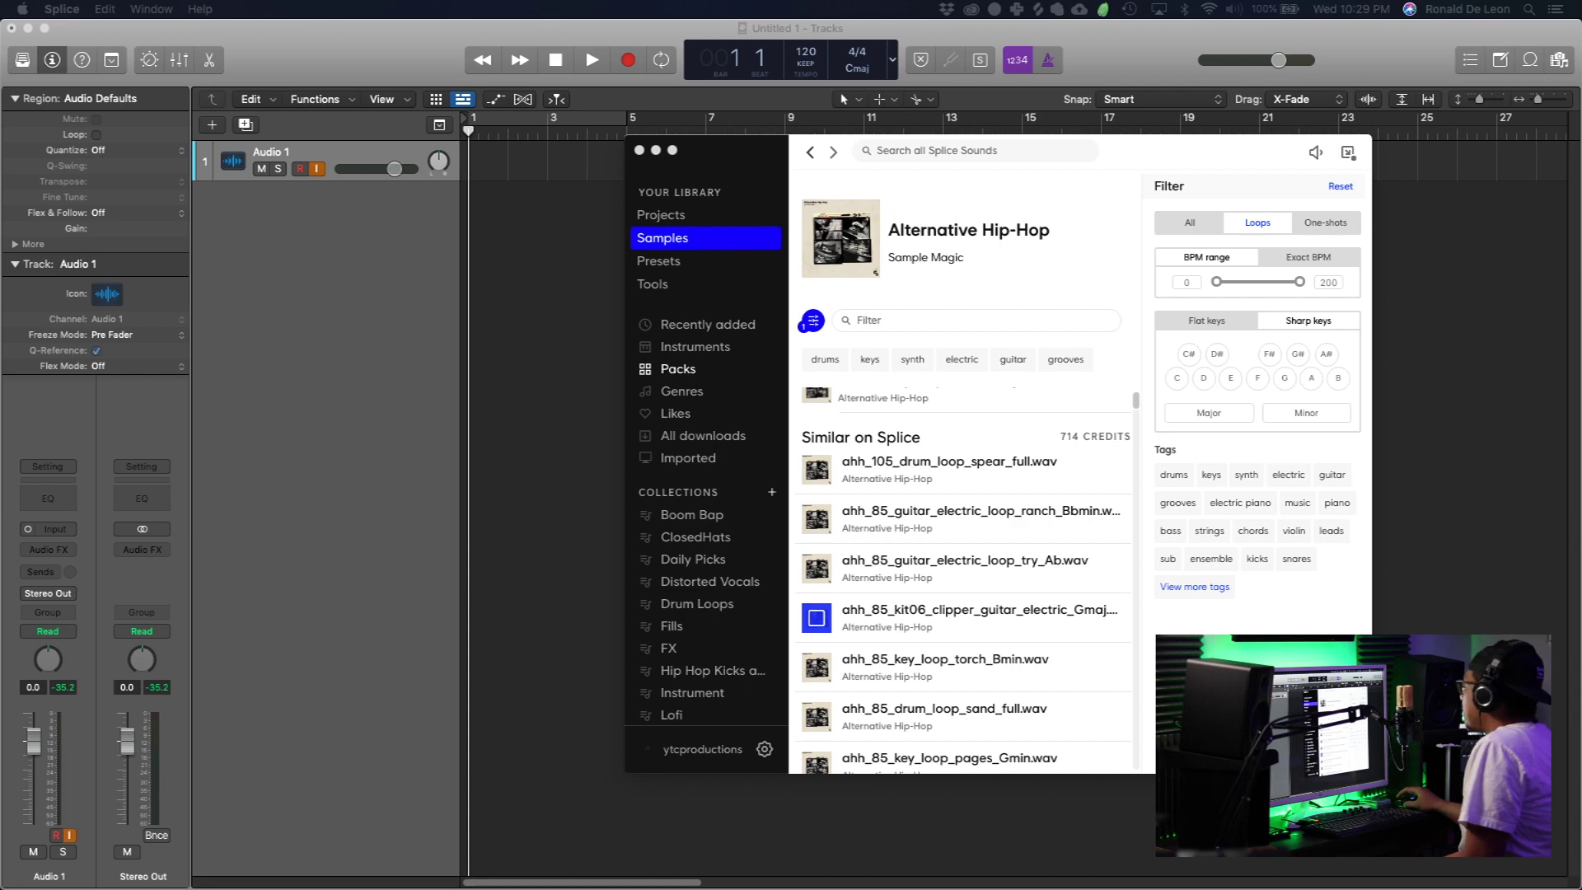
left_click(818, 625)
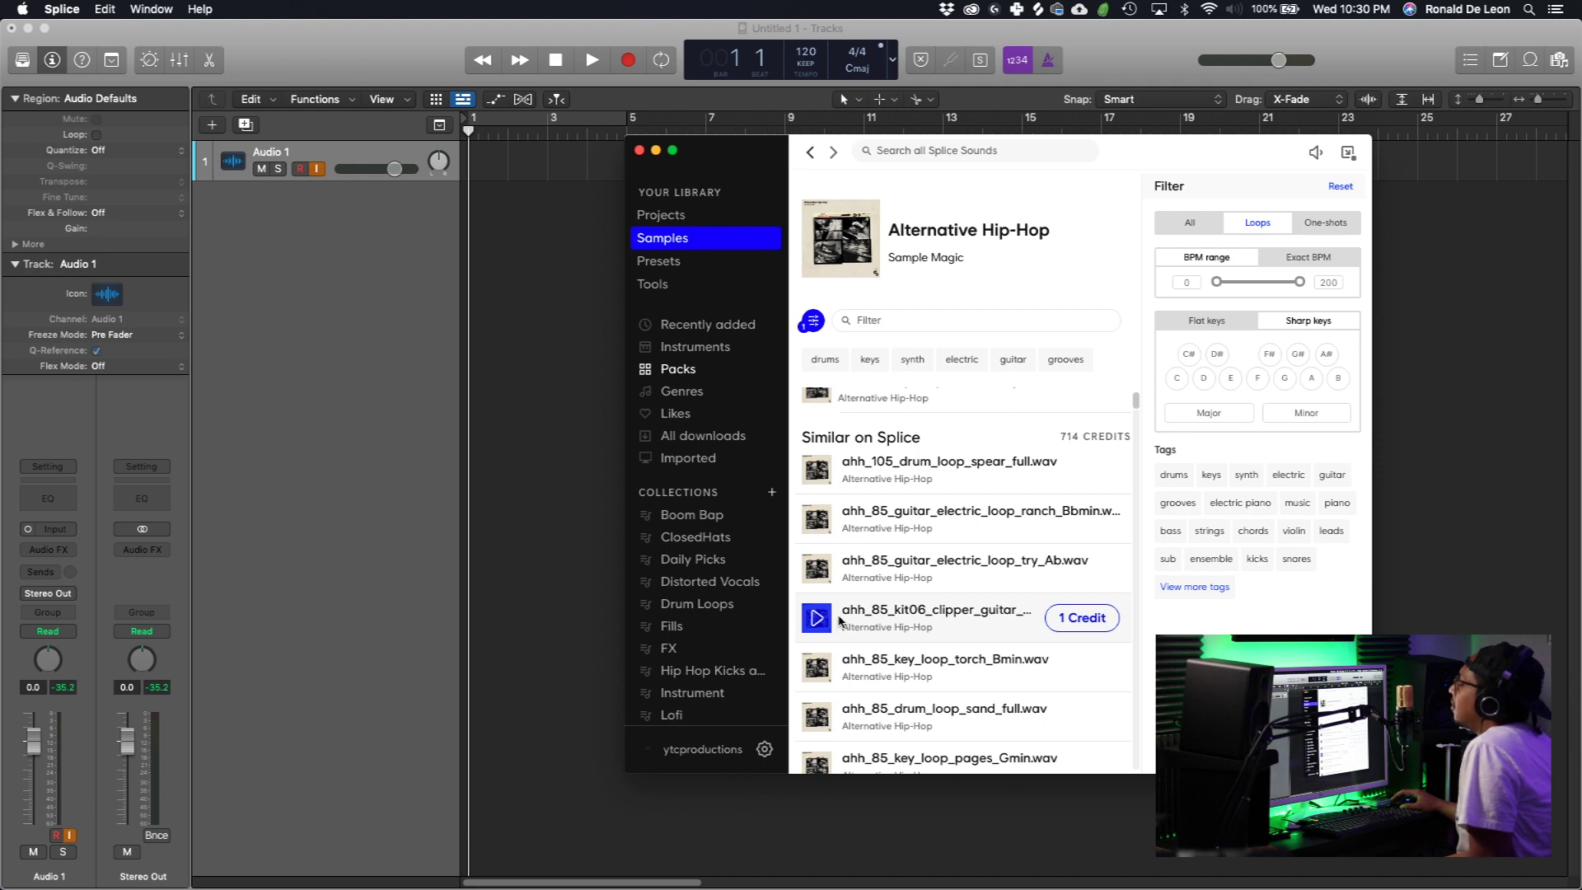
- Get the ahh_85_kit06_clipper_guitar_electric_Gmaj loop for 1 credit and place it at bar 1 of the Audio 1 track in Logic Pro X
left_click(1071, 620)
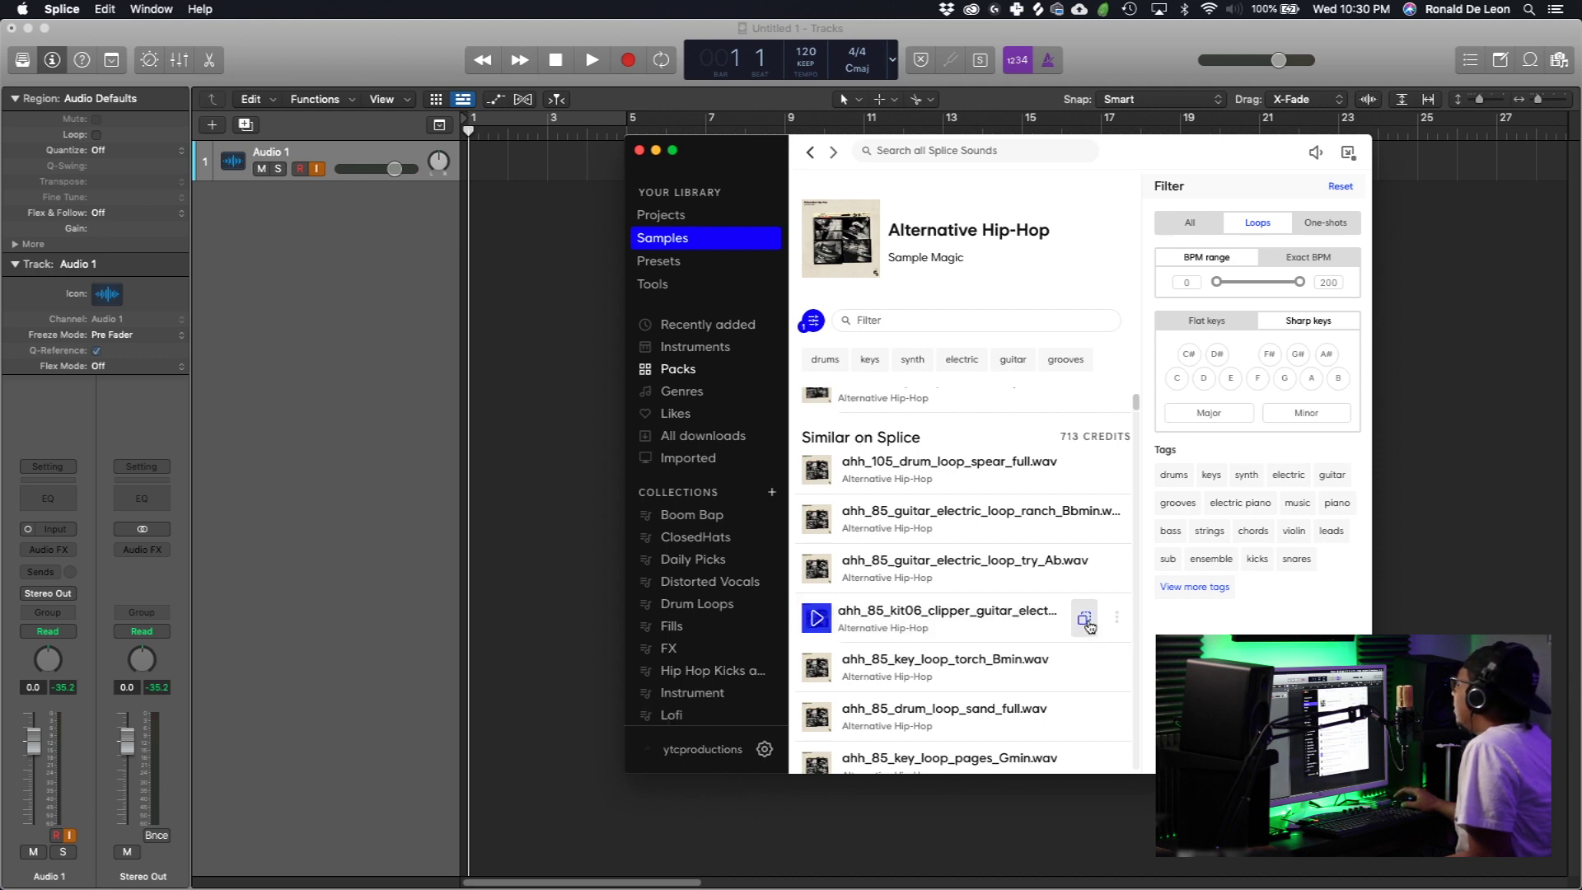
left_click_drag(1085, 623, 474, 173)
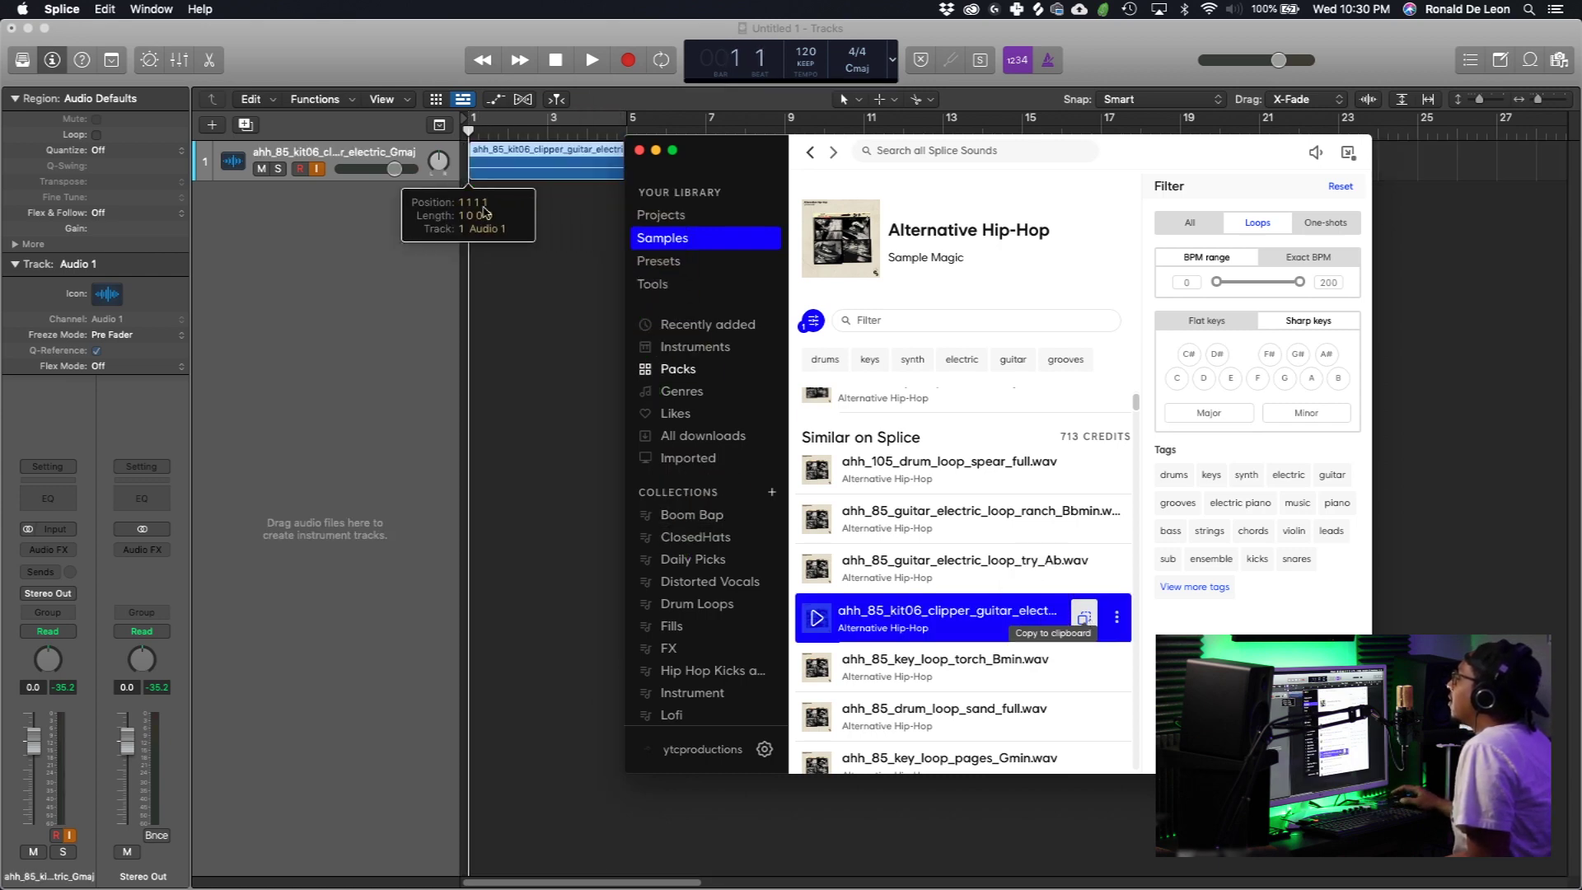
left_click(501, 220)
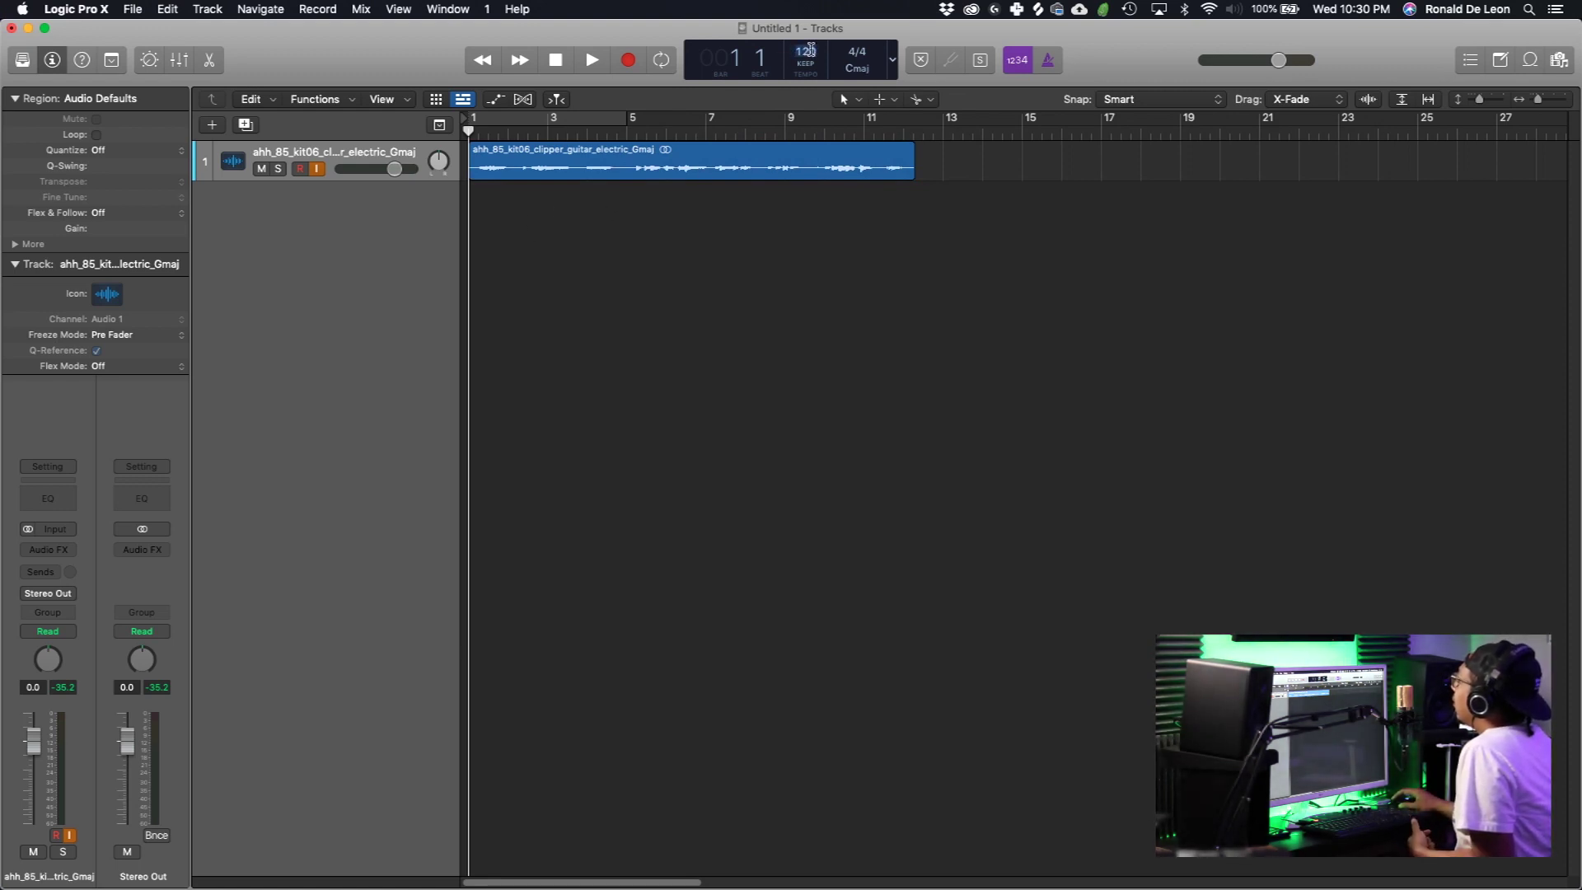
- Set the project tempo to 85 BPM and the cycle range to bars 1 to 9, spanning the guitar loop
type("85")
key("Return")
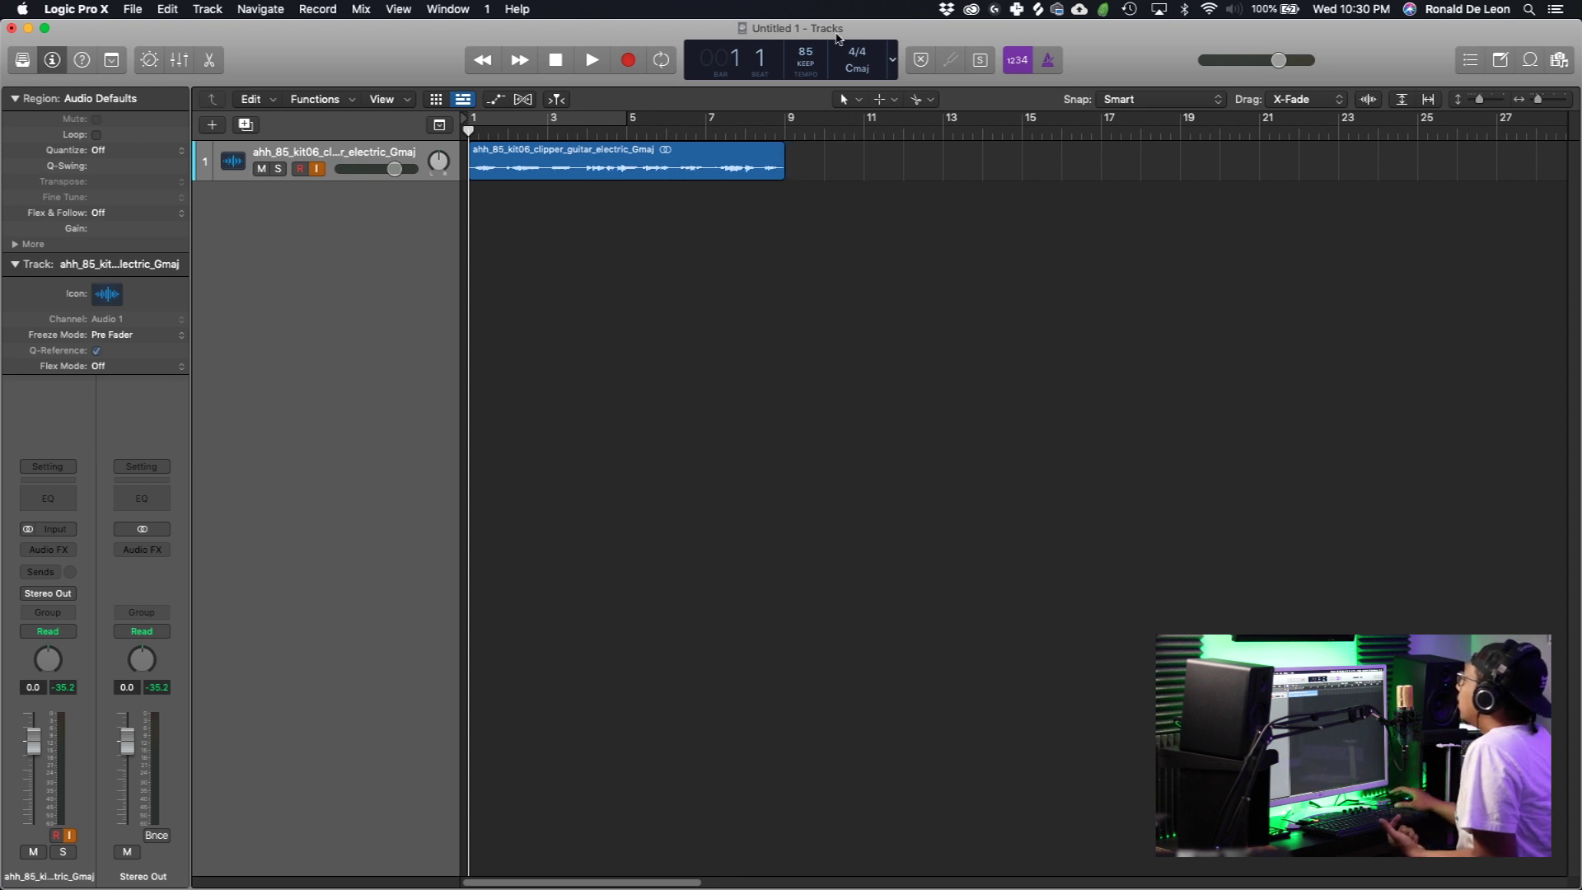
left_click(553, 136)
left_click_drag(630, 132, 785, 147)
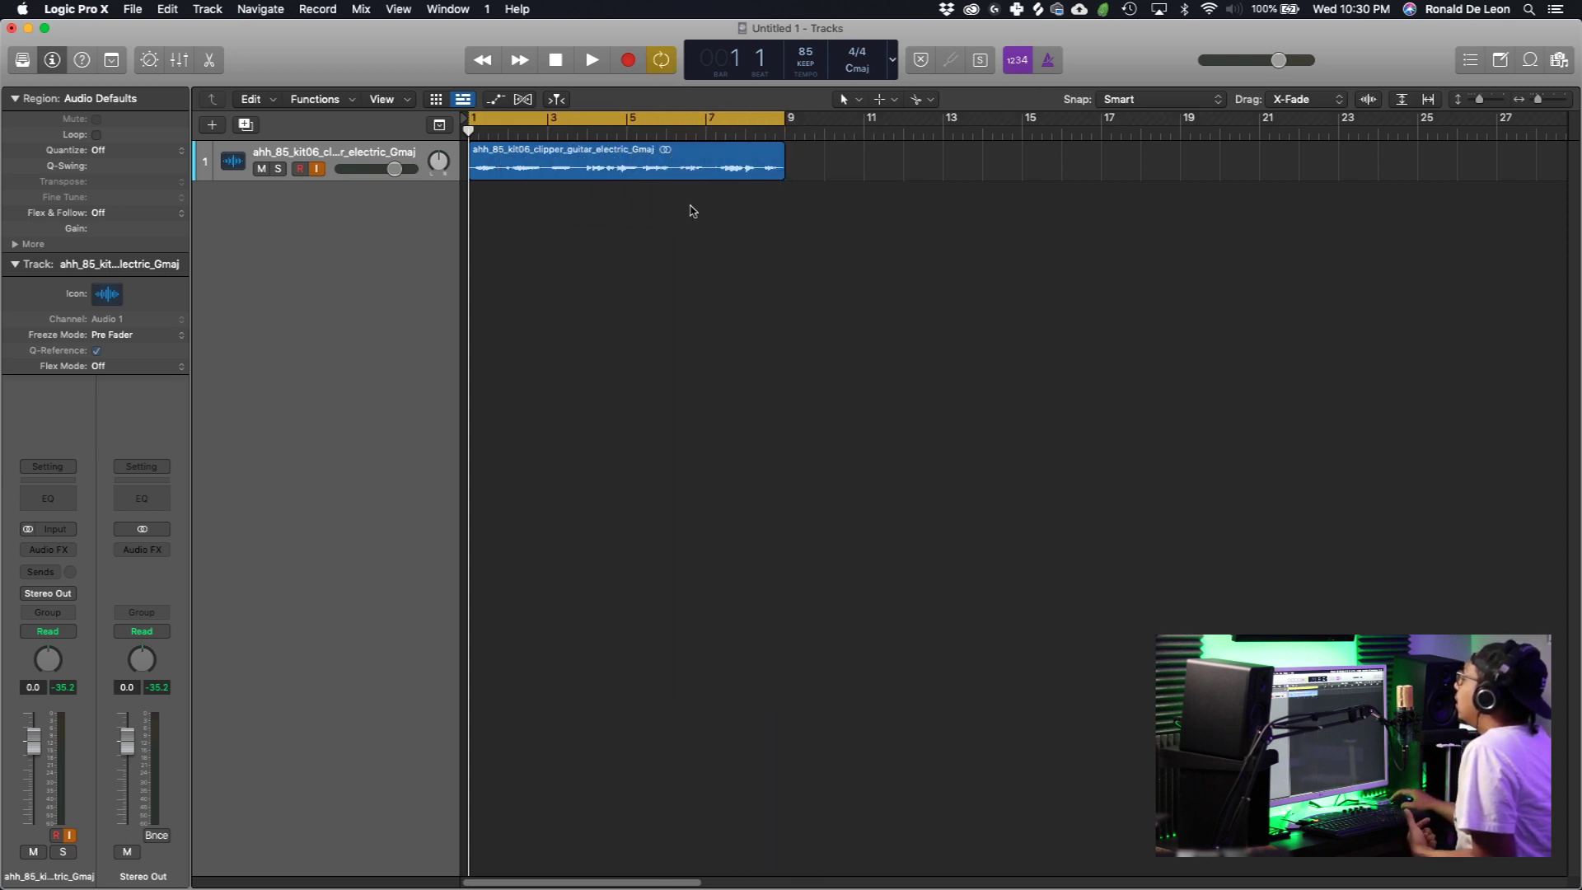
- Add a software instrument track, load Quick Sampler on it and import the ahh_85_kit06_clipper guitar loop into the sampler
left_click(600, 169)
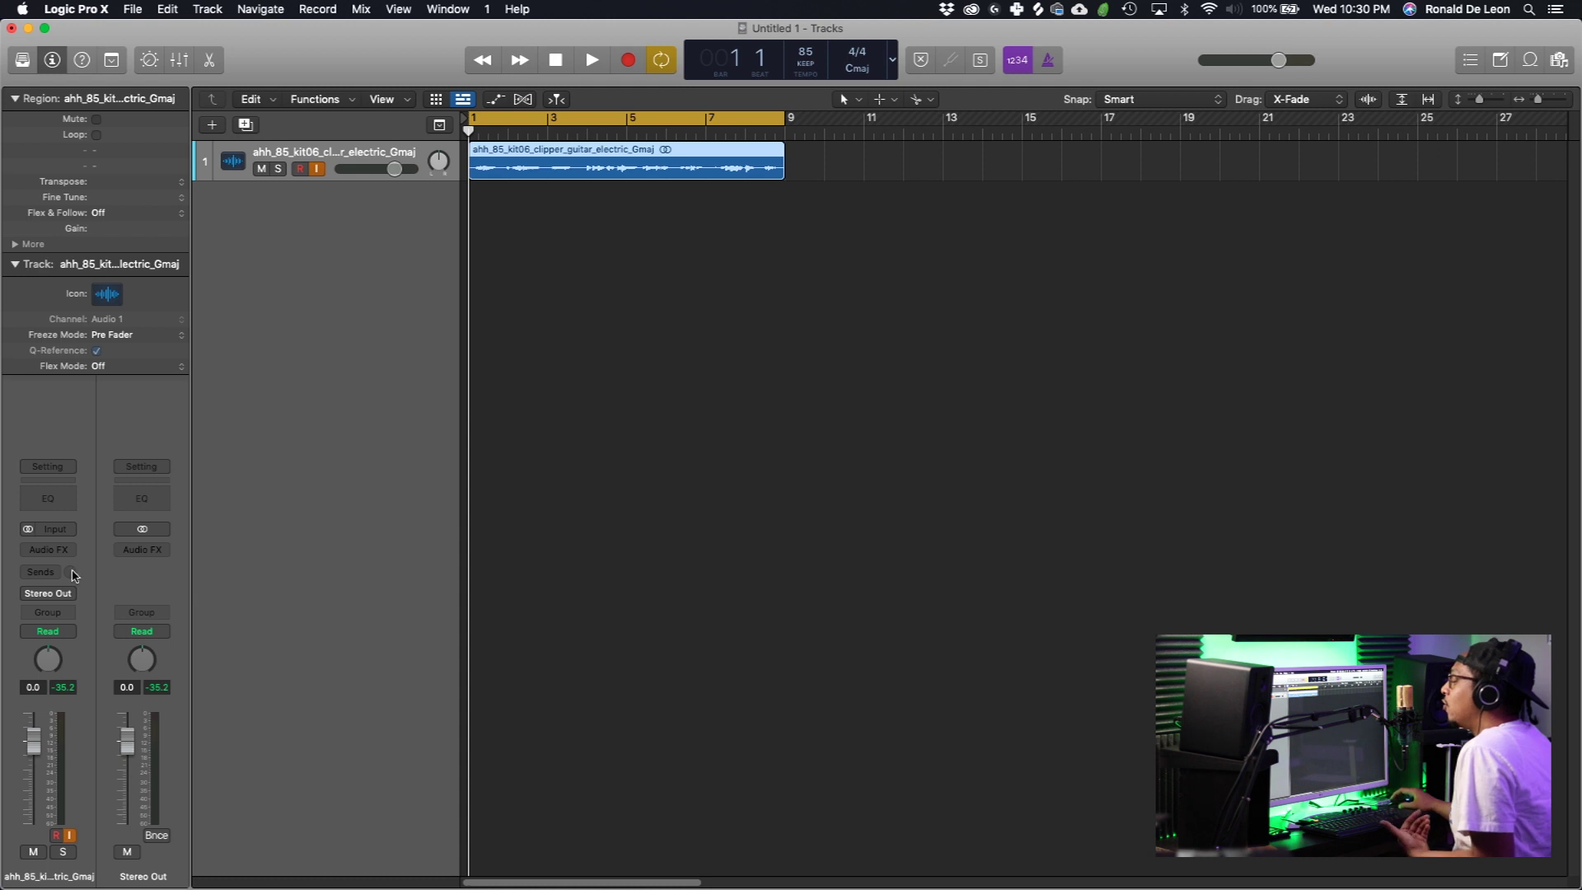
right_click(337, 314)
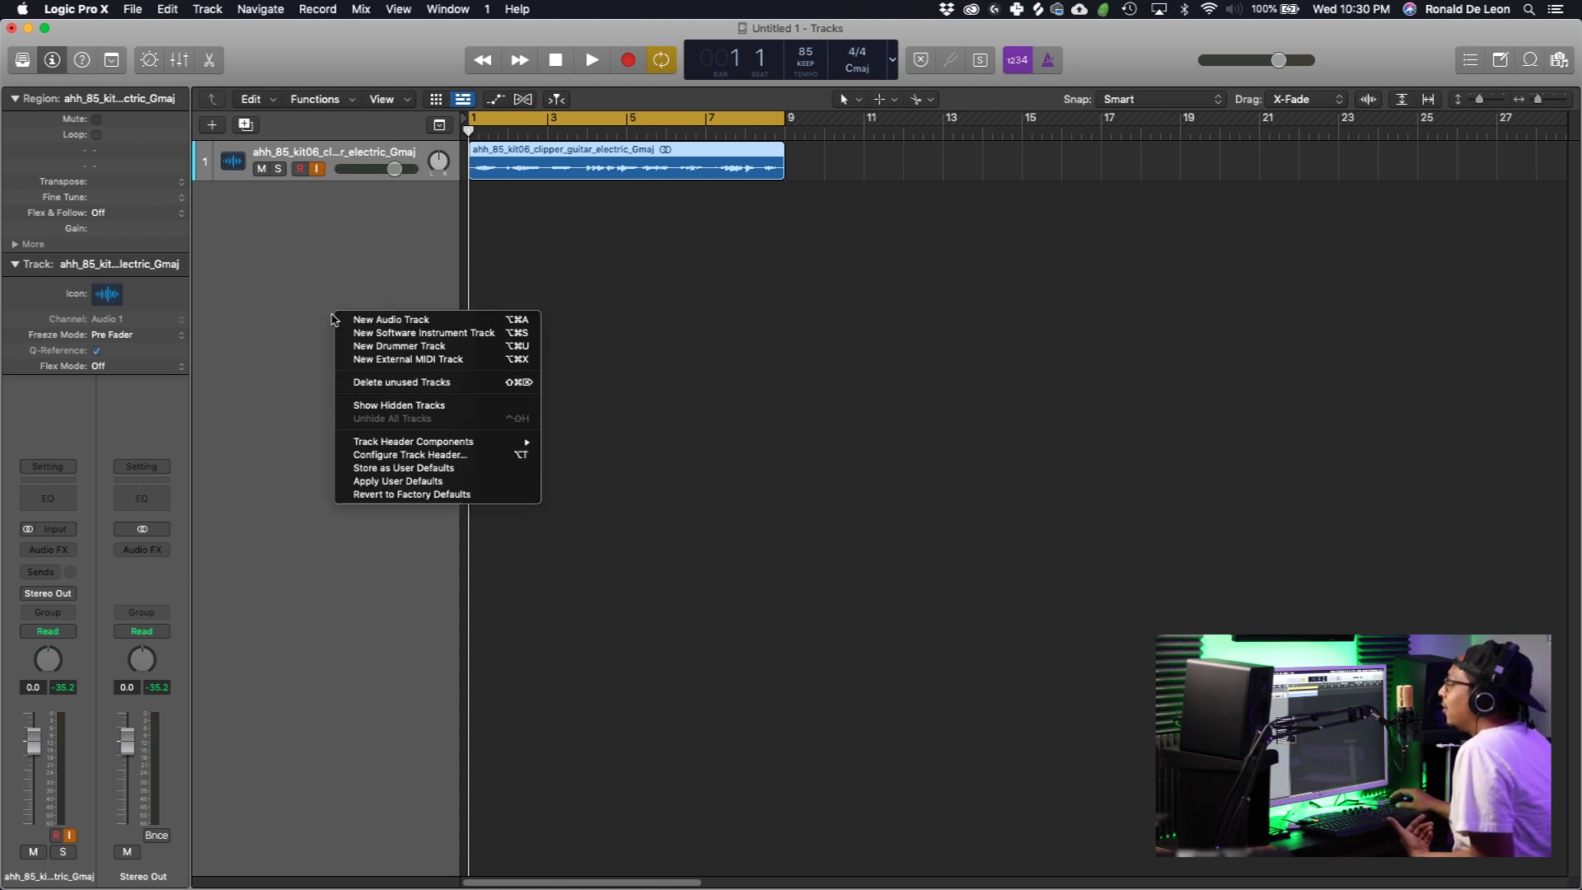
left_click(383, 333)
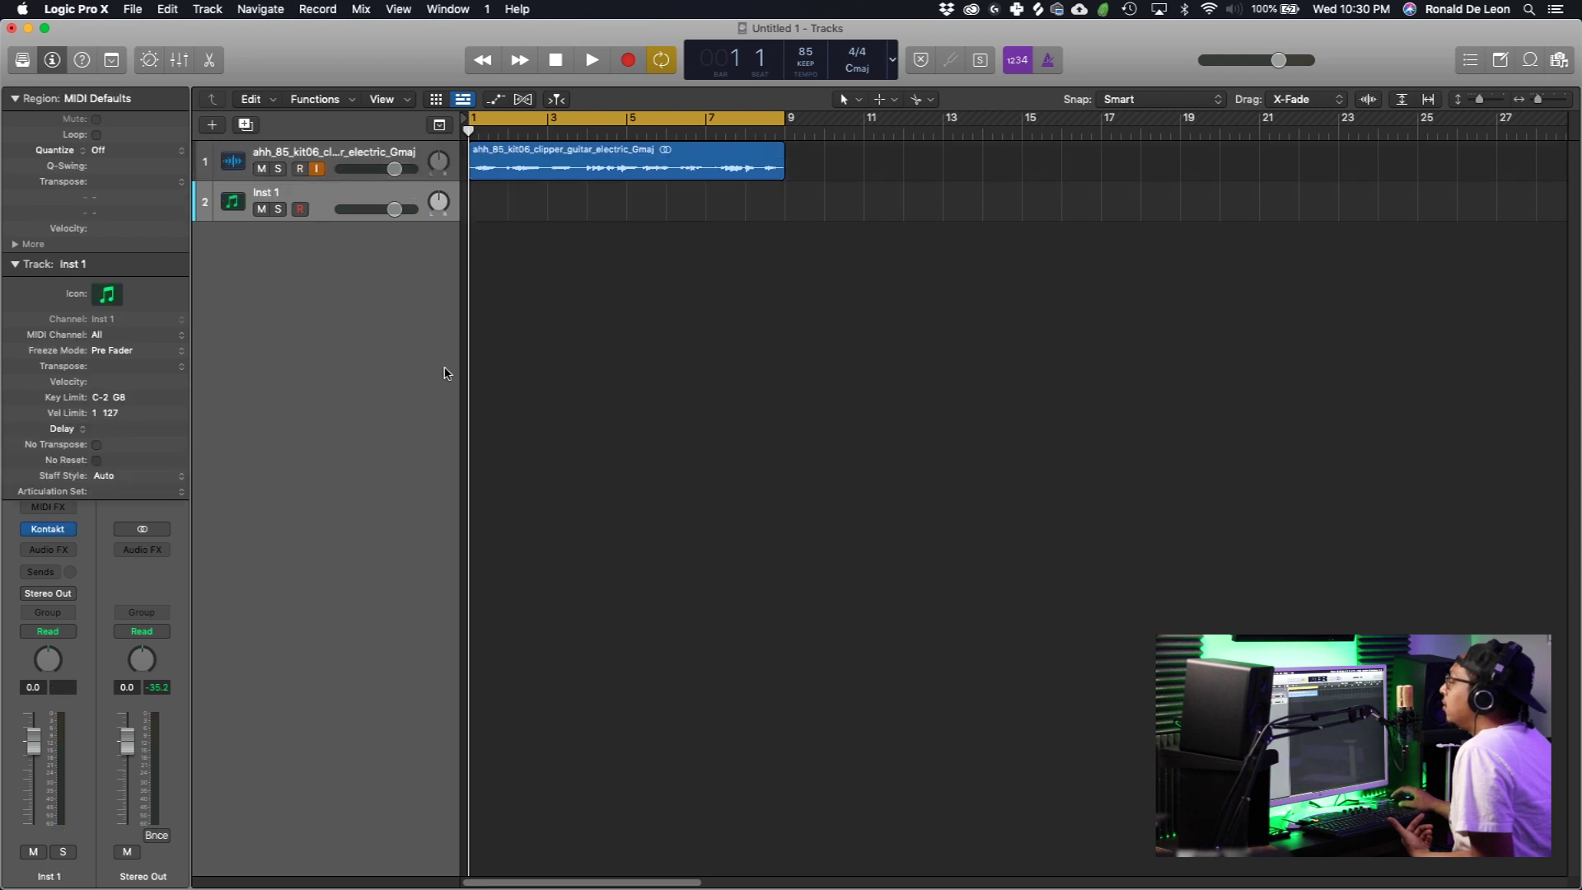
left_click(71, 529)
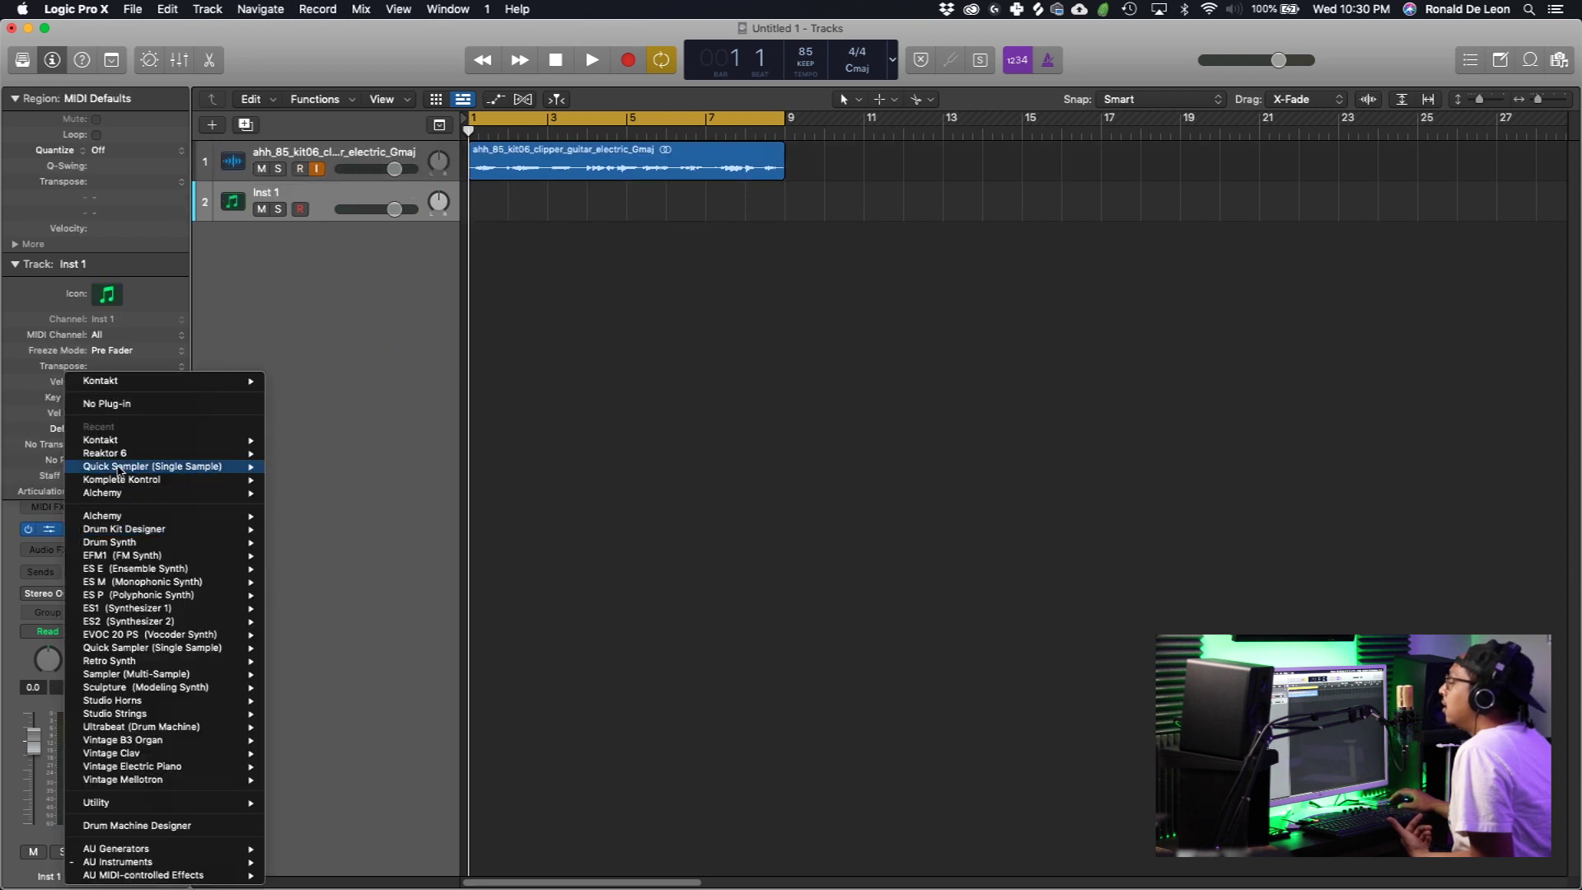
left_click(130, 468)
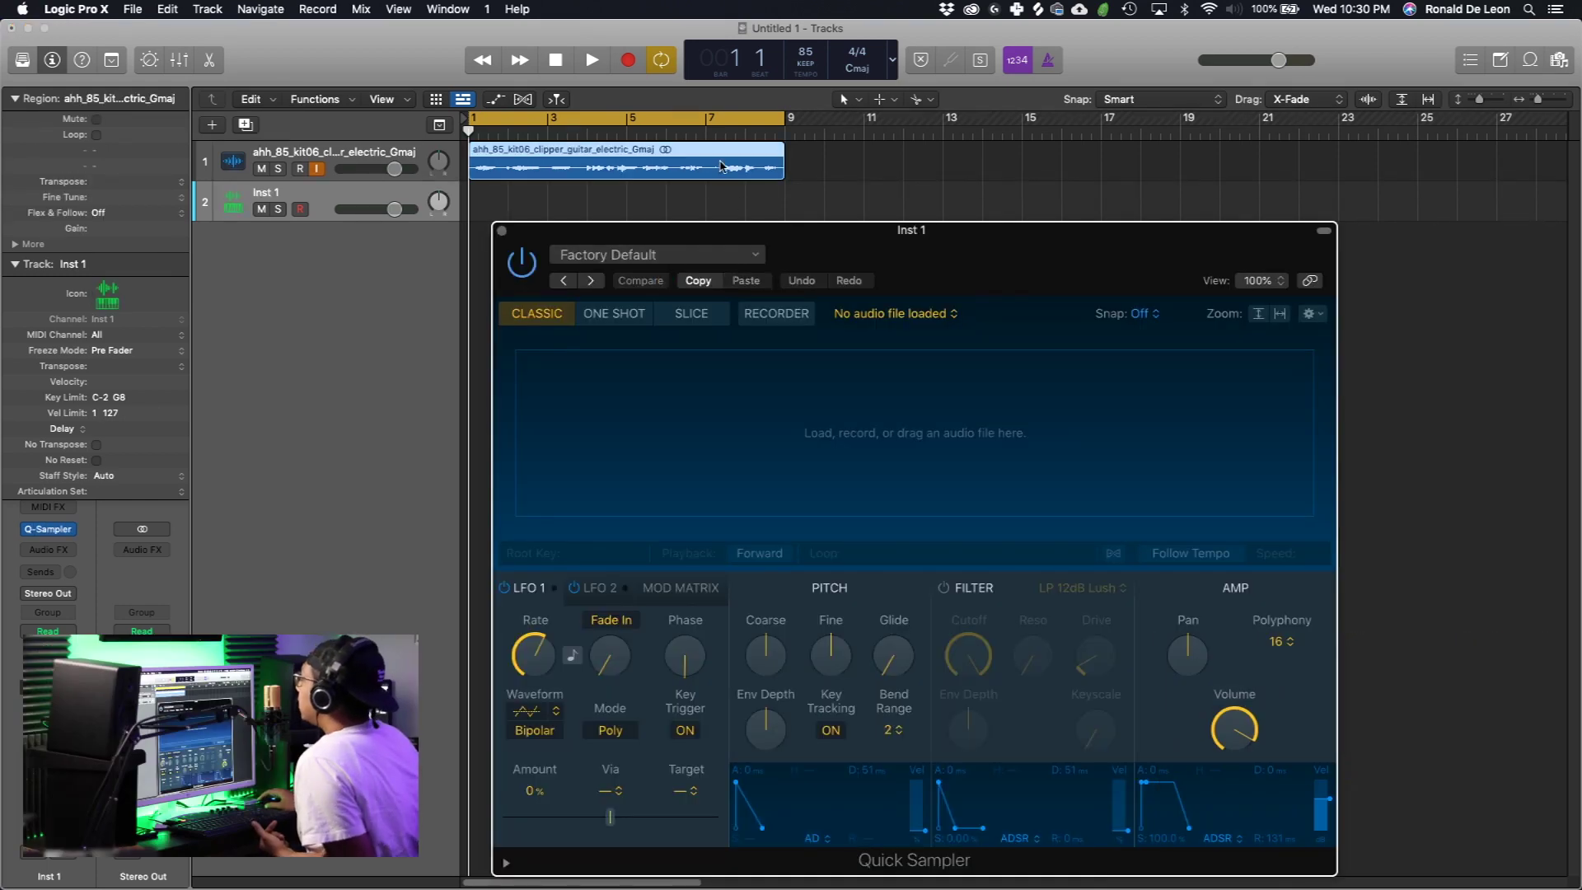
left_click_drag(989, 418, 1020, 441)
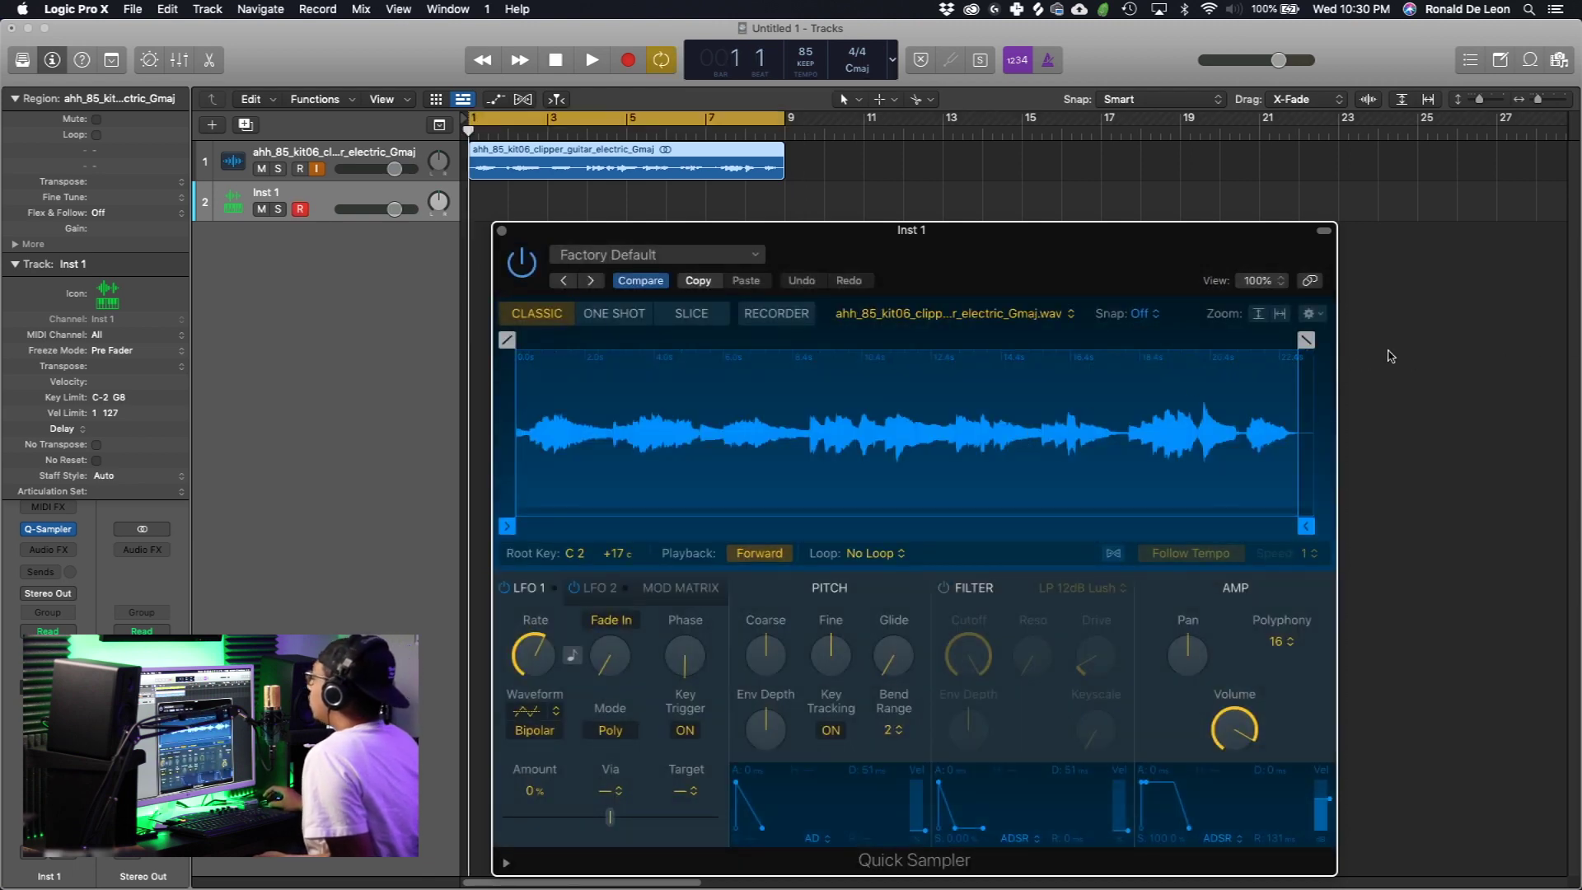
- Switch Quick Sampler to Slice mode and set the transient sensitivity to 17
left_click(697, 316)
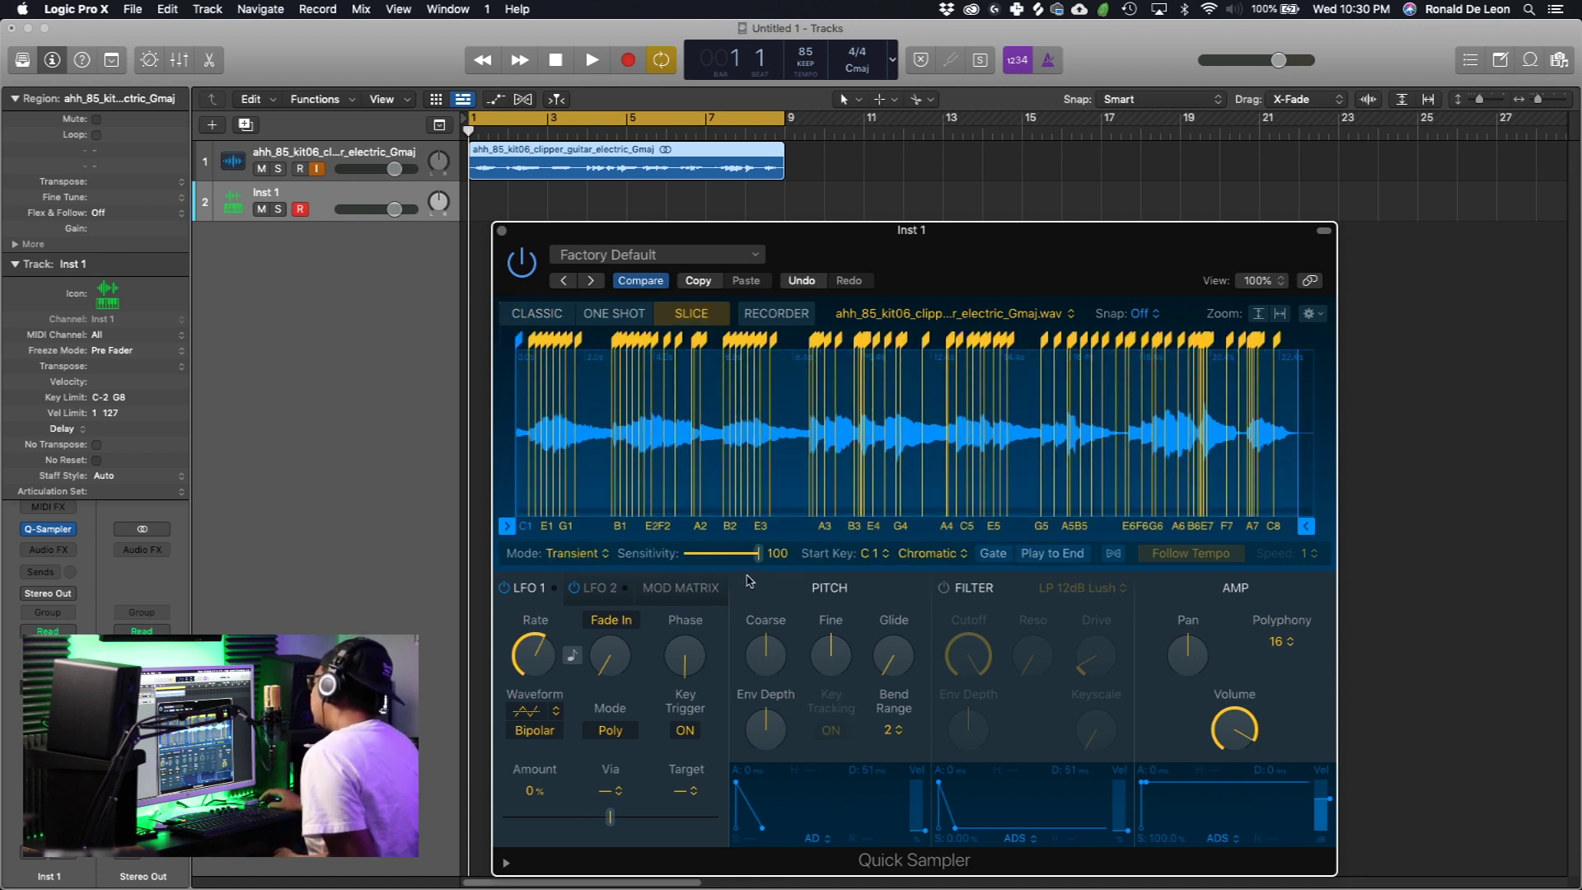
left_click_drag(759, 560, 690, 558)
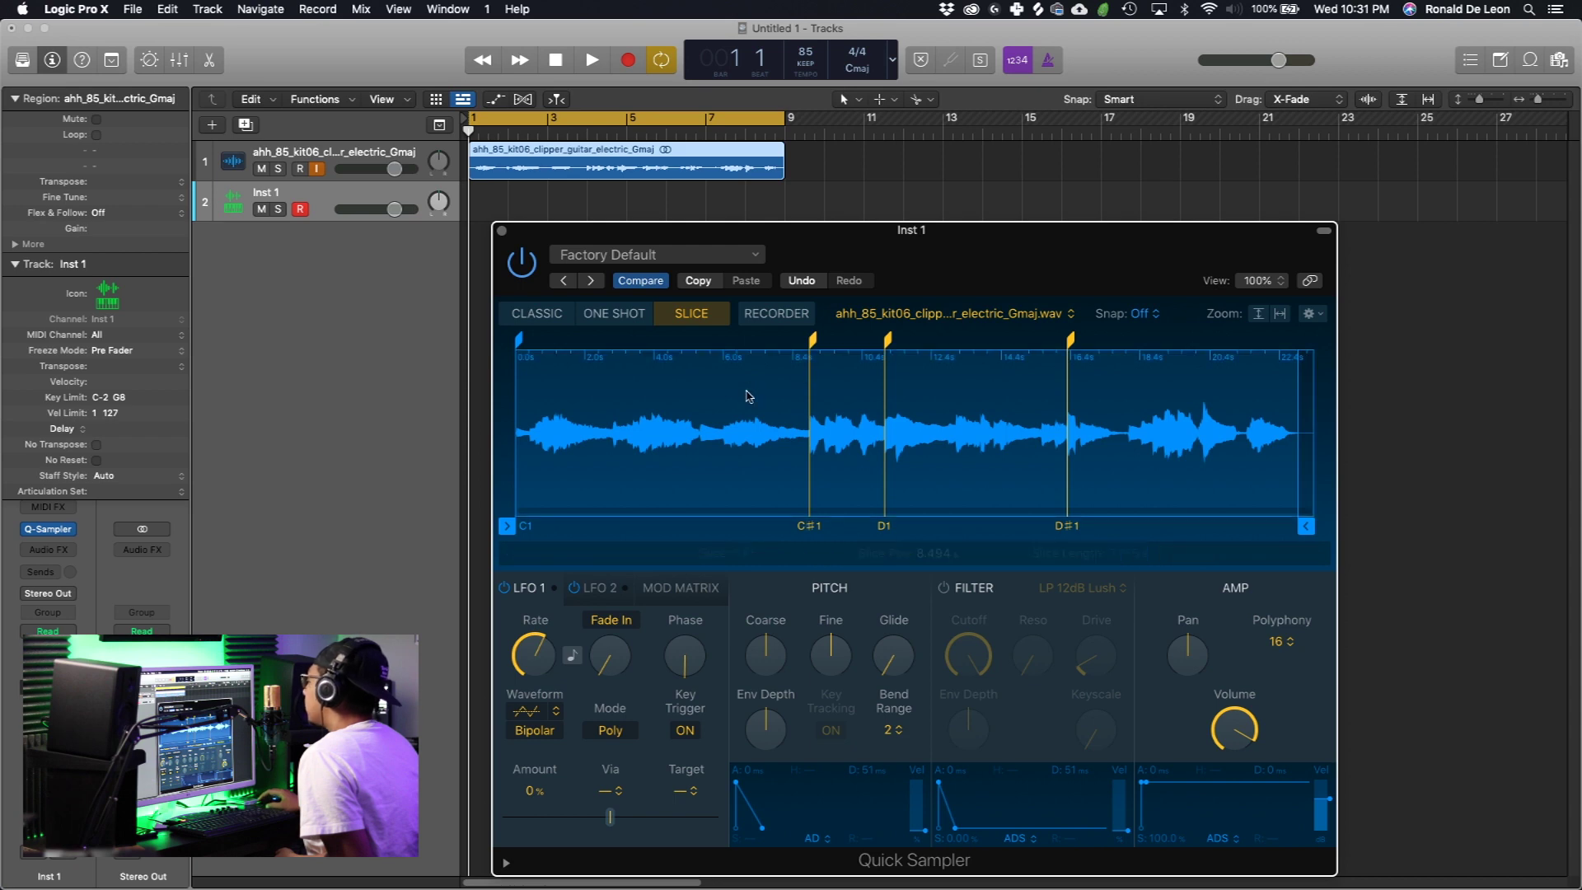
left_click_drag(690, 558, 699, 559)
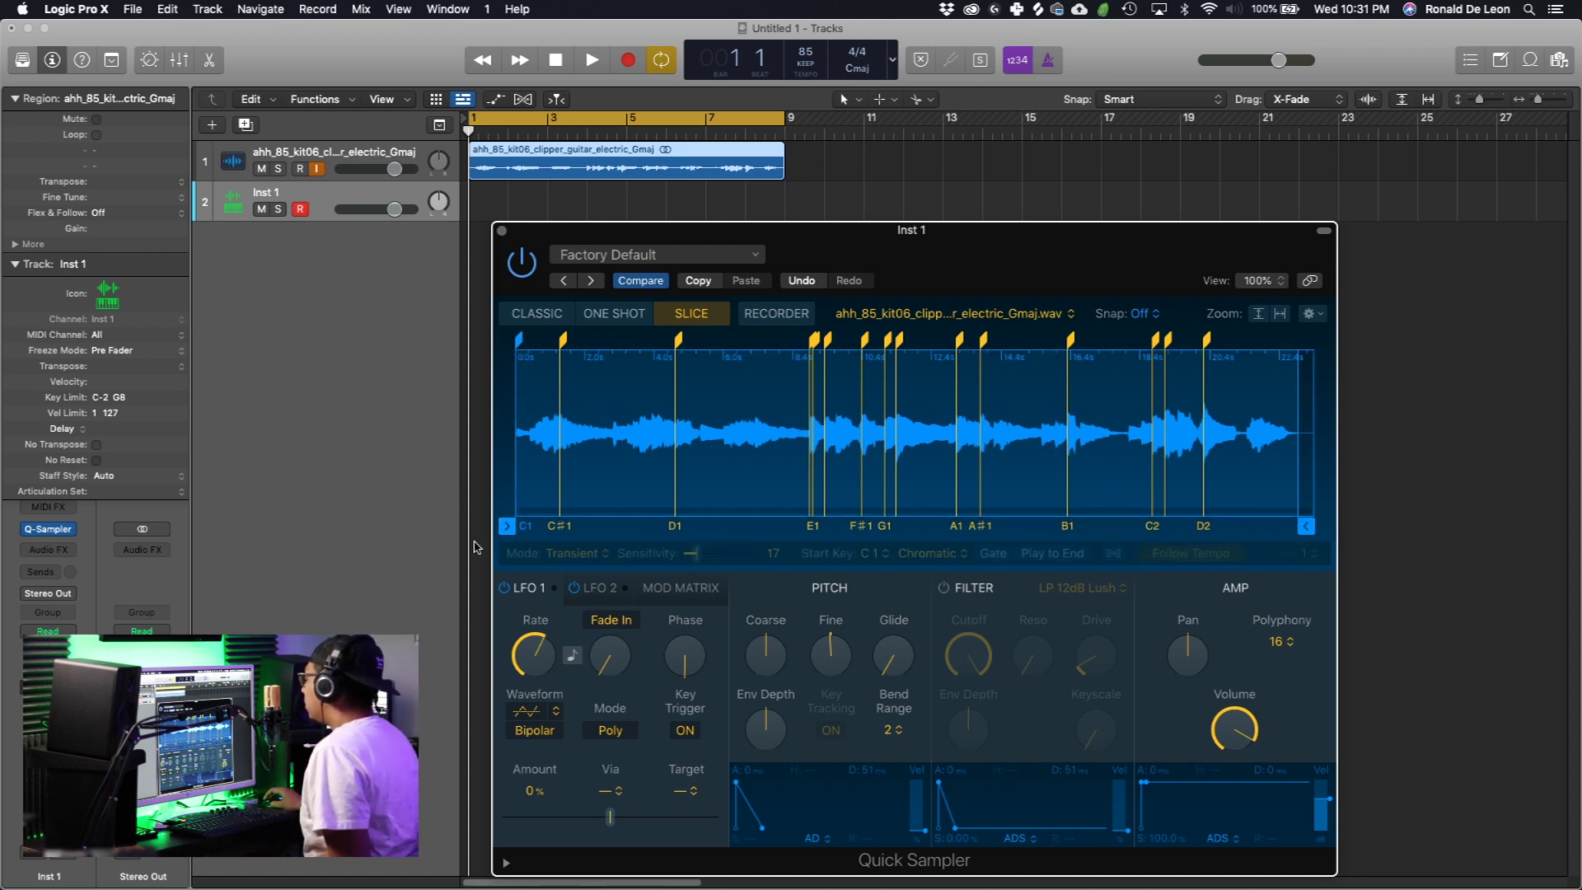
- Map the Quick Sampler slices to White keys and set the polyphony to Mono
left_click(931, 554)
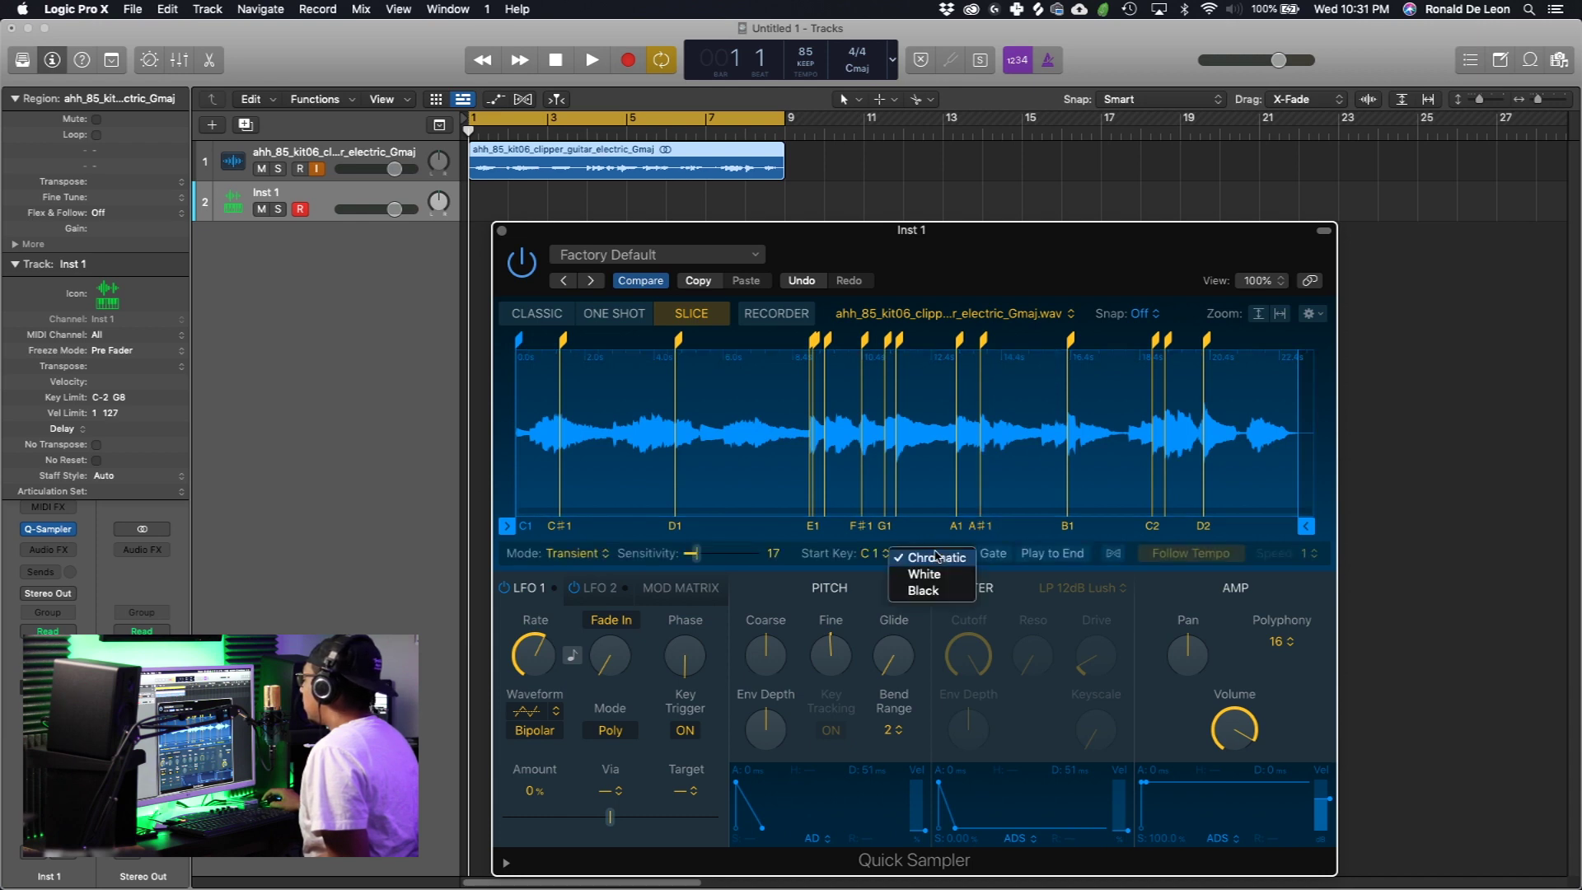
left_click(942, 574)
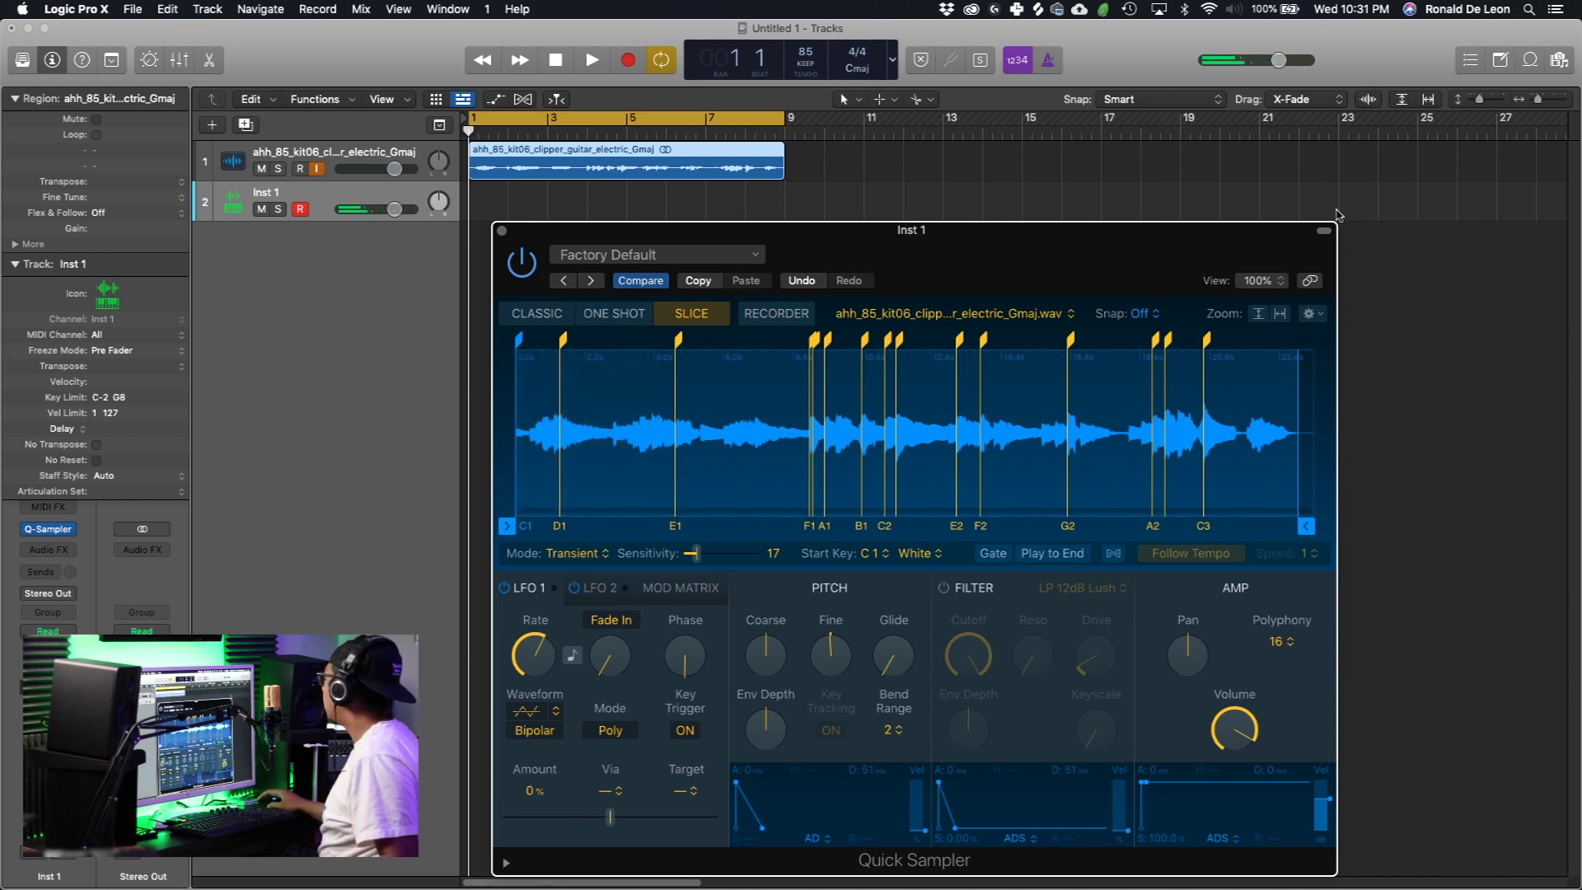
left_click(1280, 643)
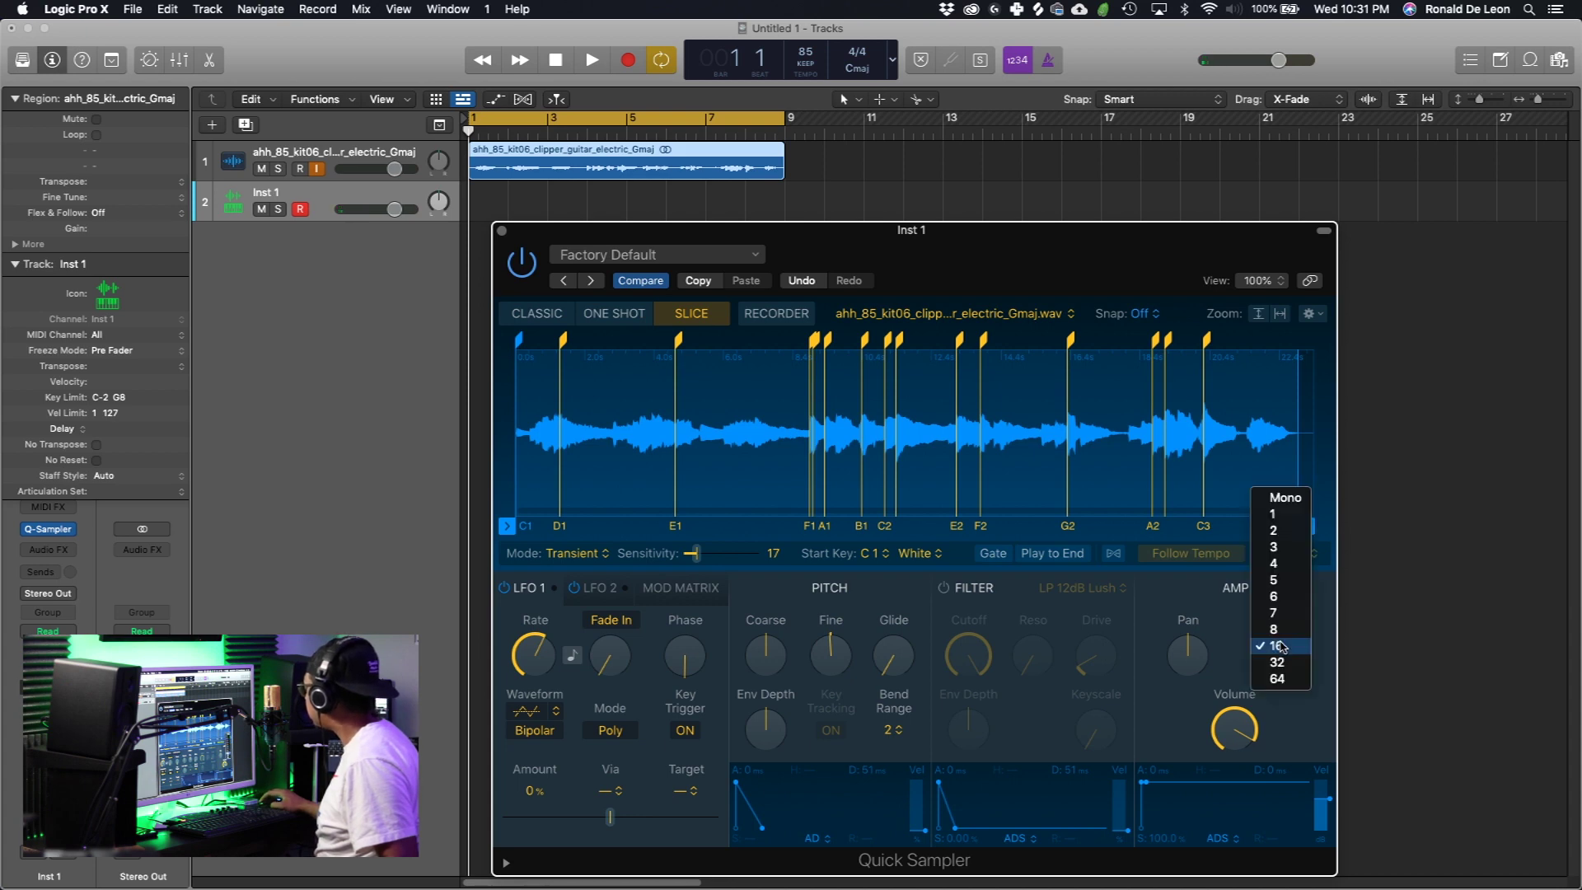
left_click(1282, 498)
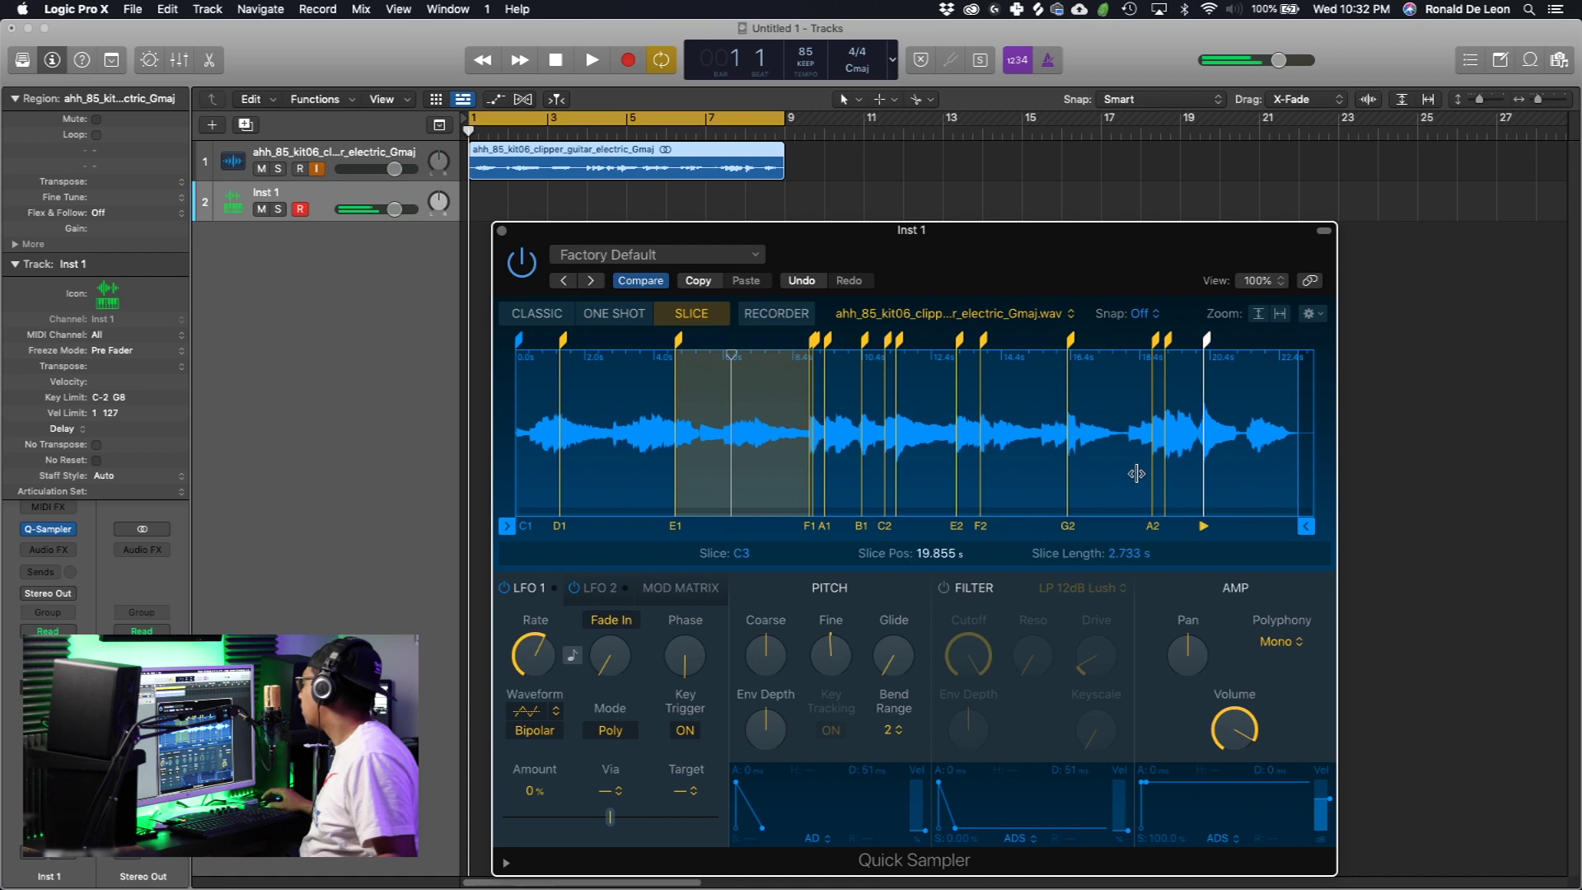
- Move the F1 slice marker to about 6 s and the G1 marker to 8.505 s, and close Quick Sampler
key("space")
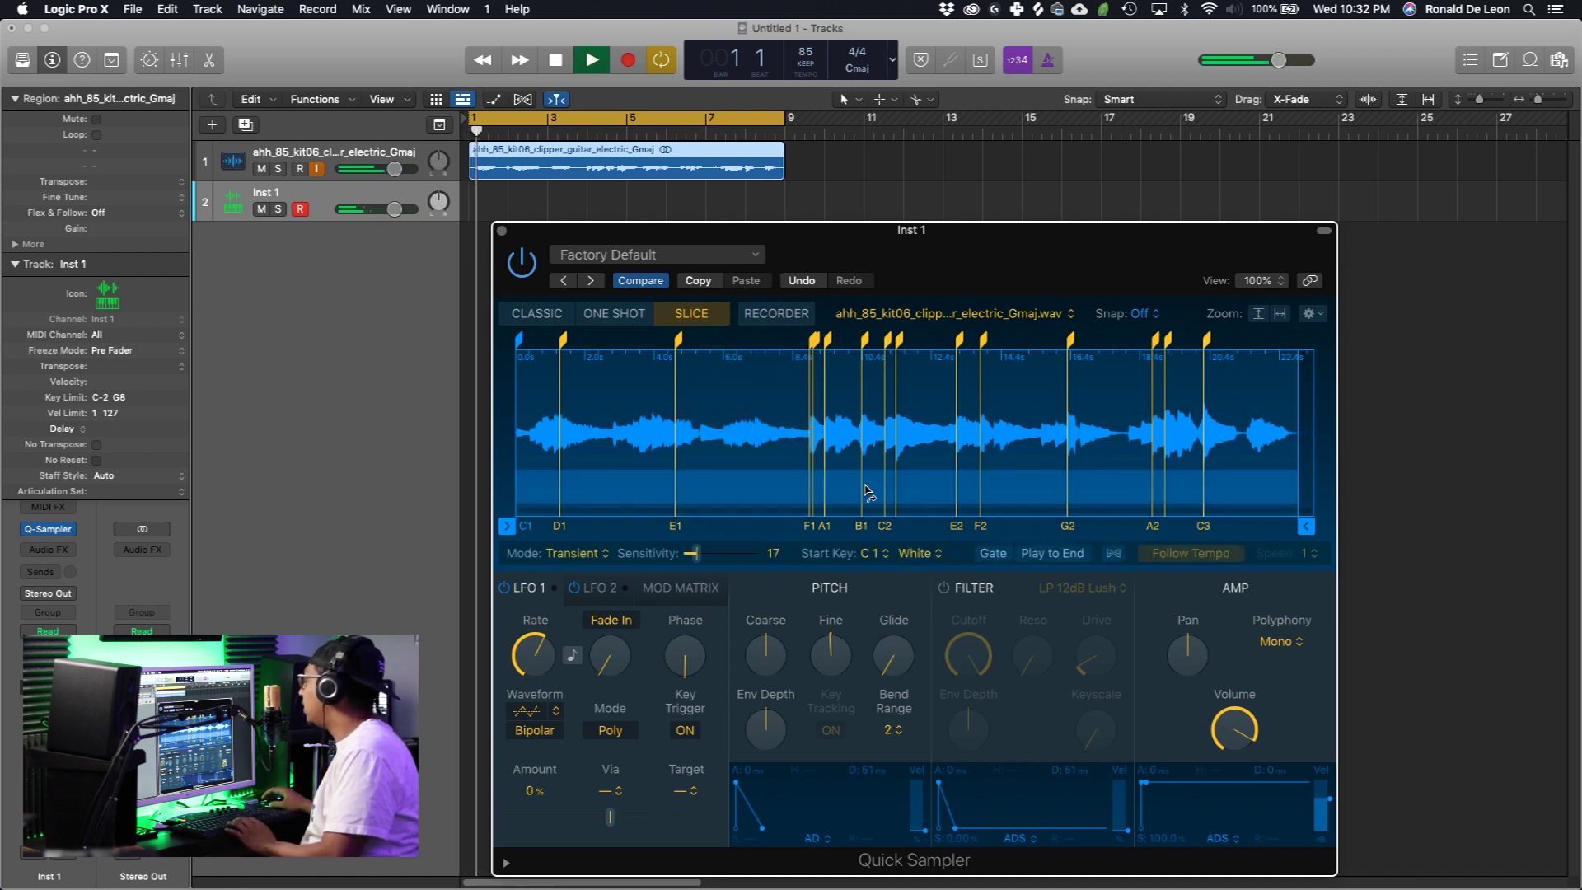
left_click(557, 60)
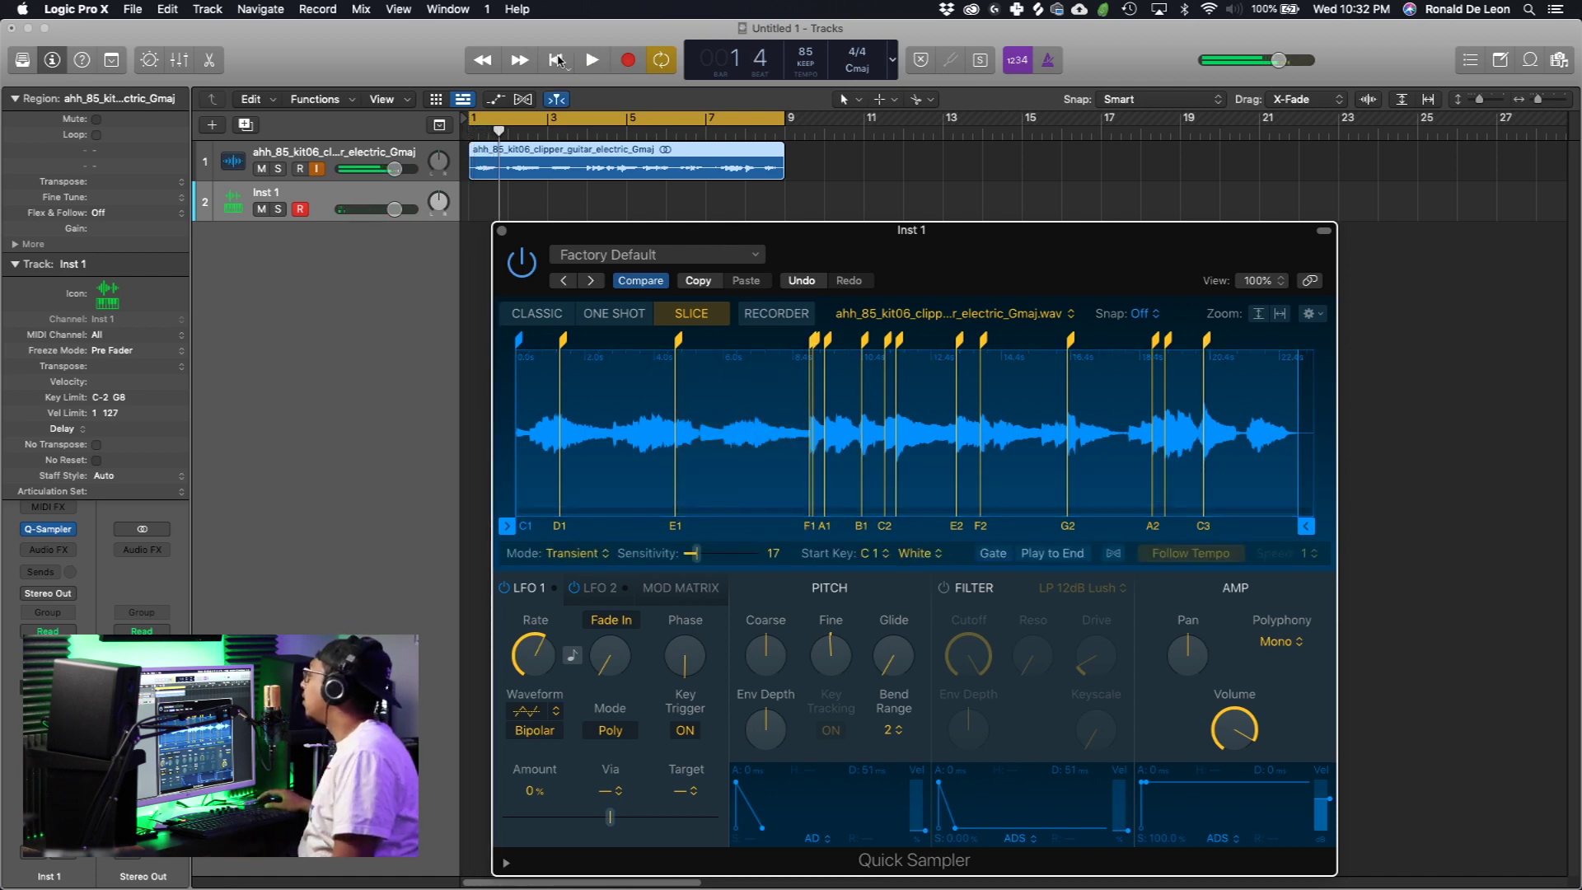
mouse_move(814, 339)
left_mouse_down()
mouse_move(685, 346)
mouse_move(723, 345)
left_mouse_up()
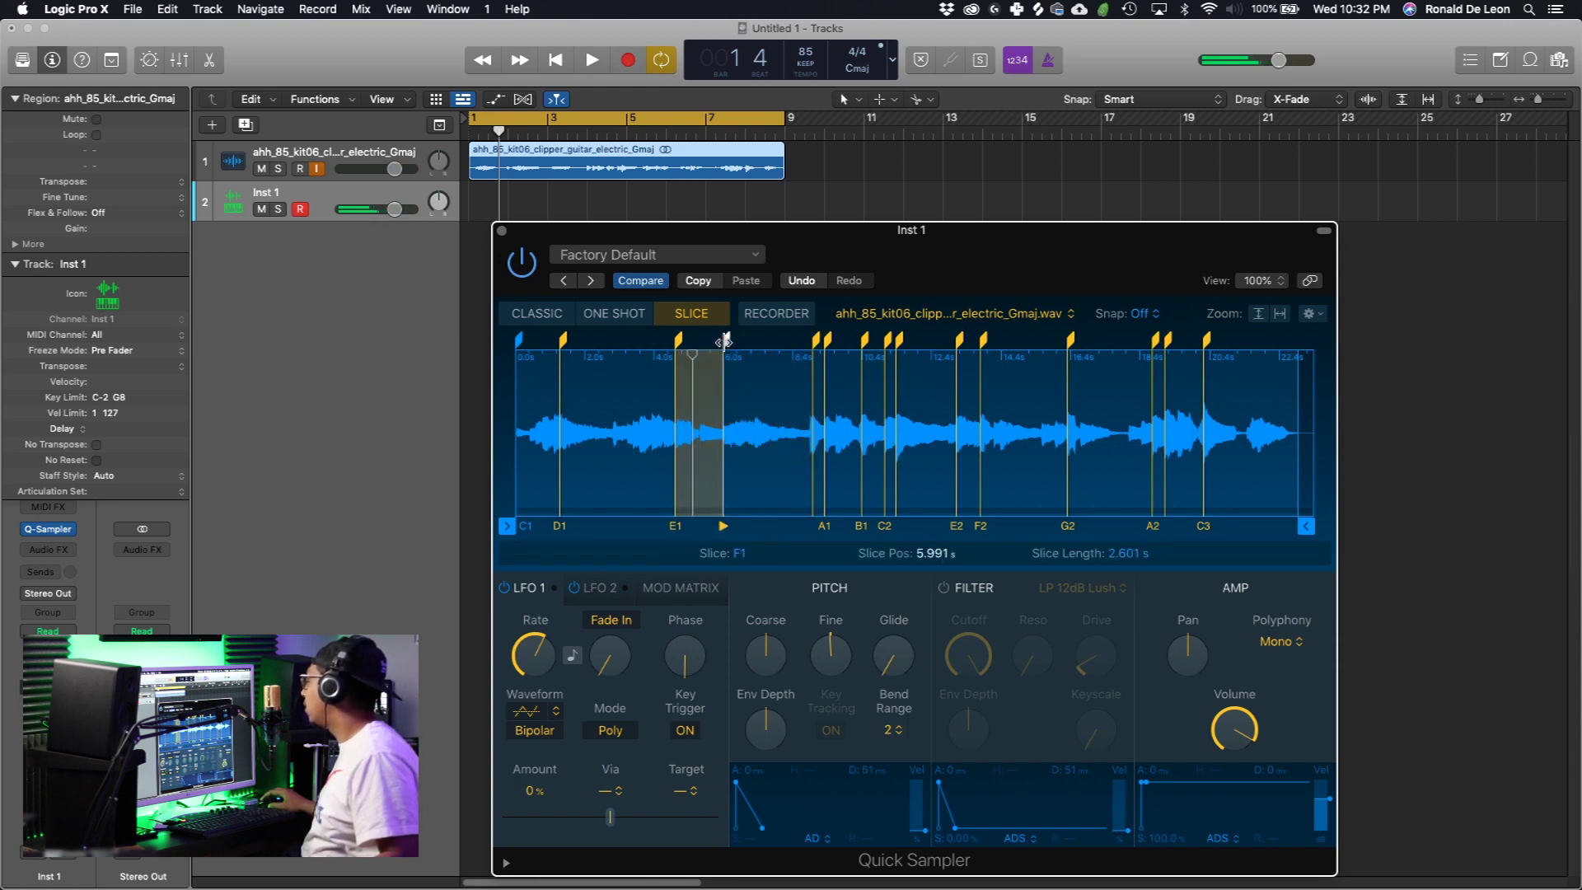
left_click_drag(723, 342, 702, 344)
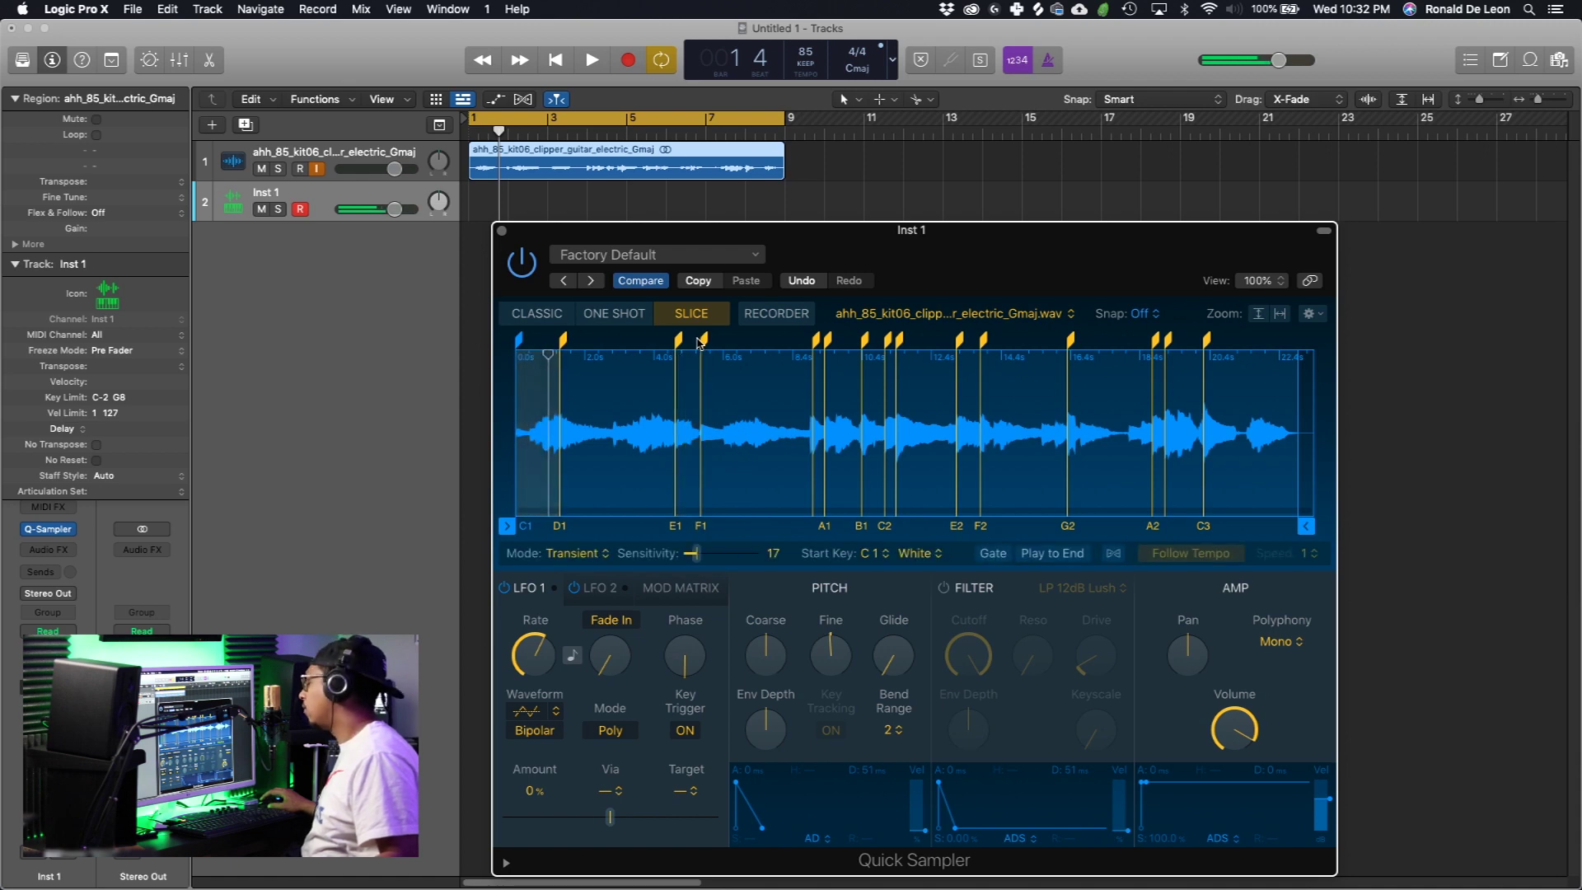
left_click_drag(699, 341, 724, 341)
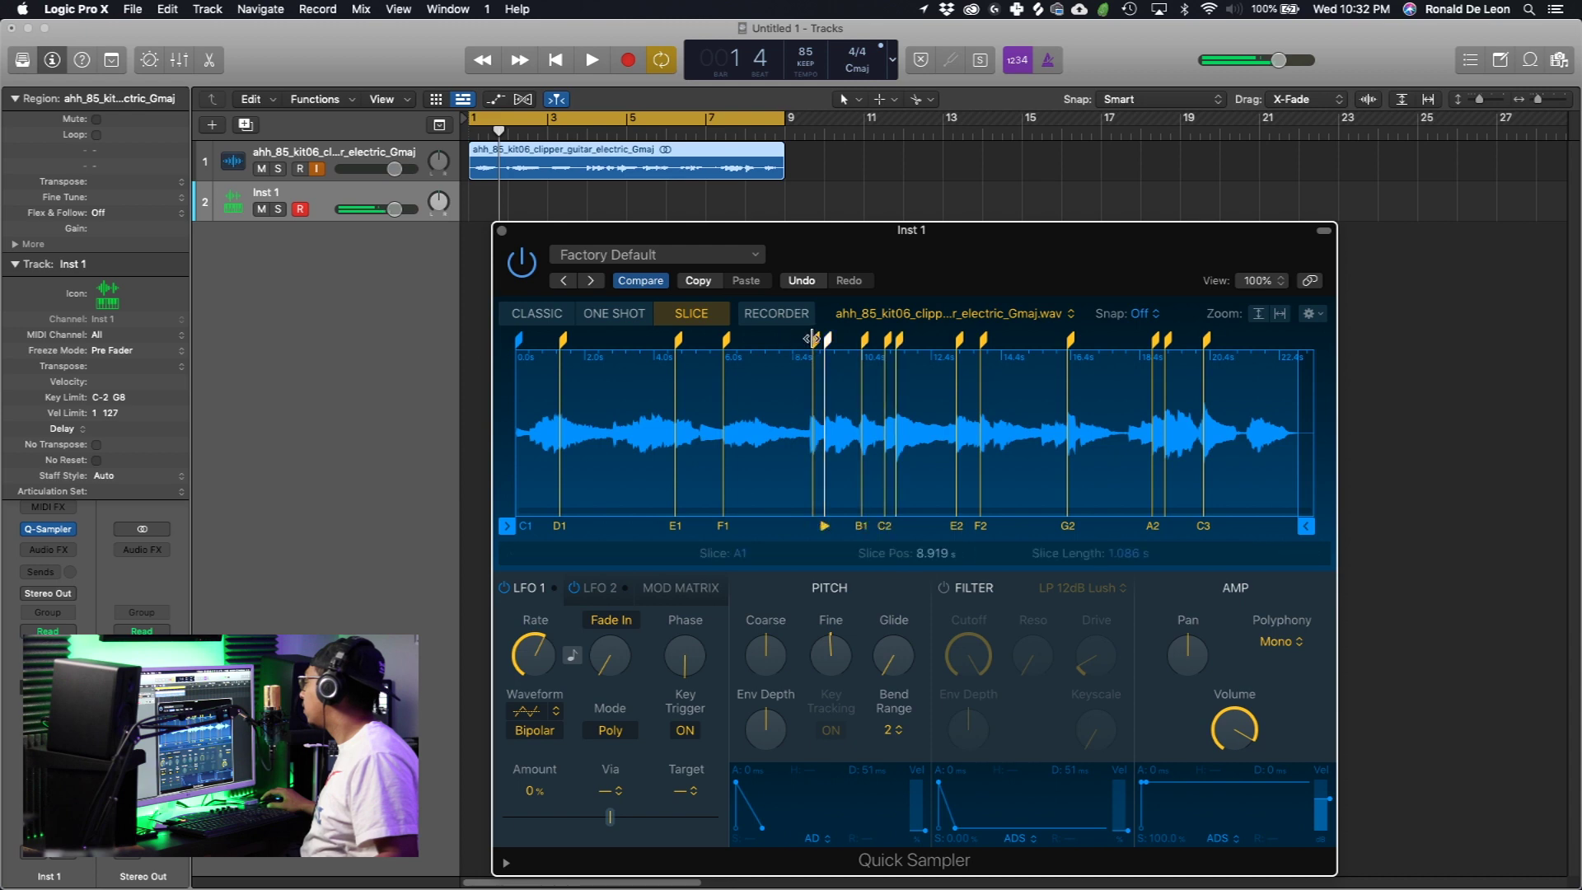
left_click_drag(813, 338, 811, 340)
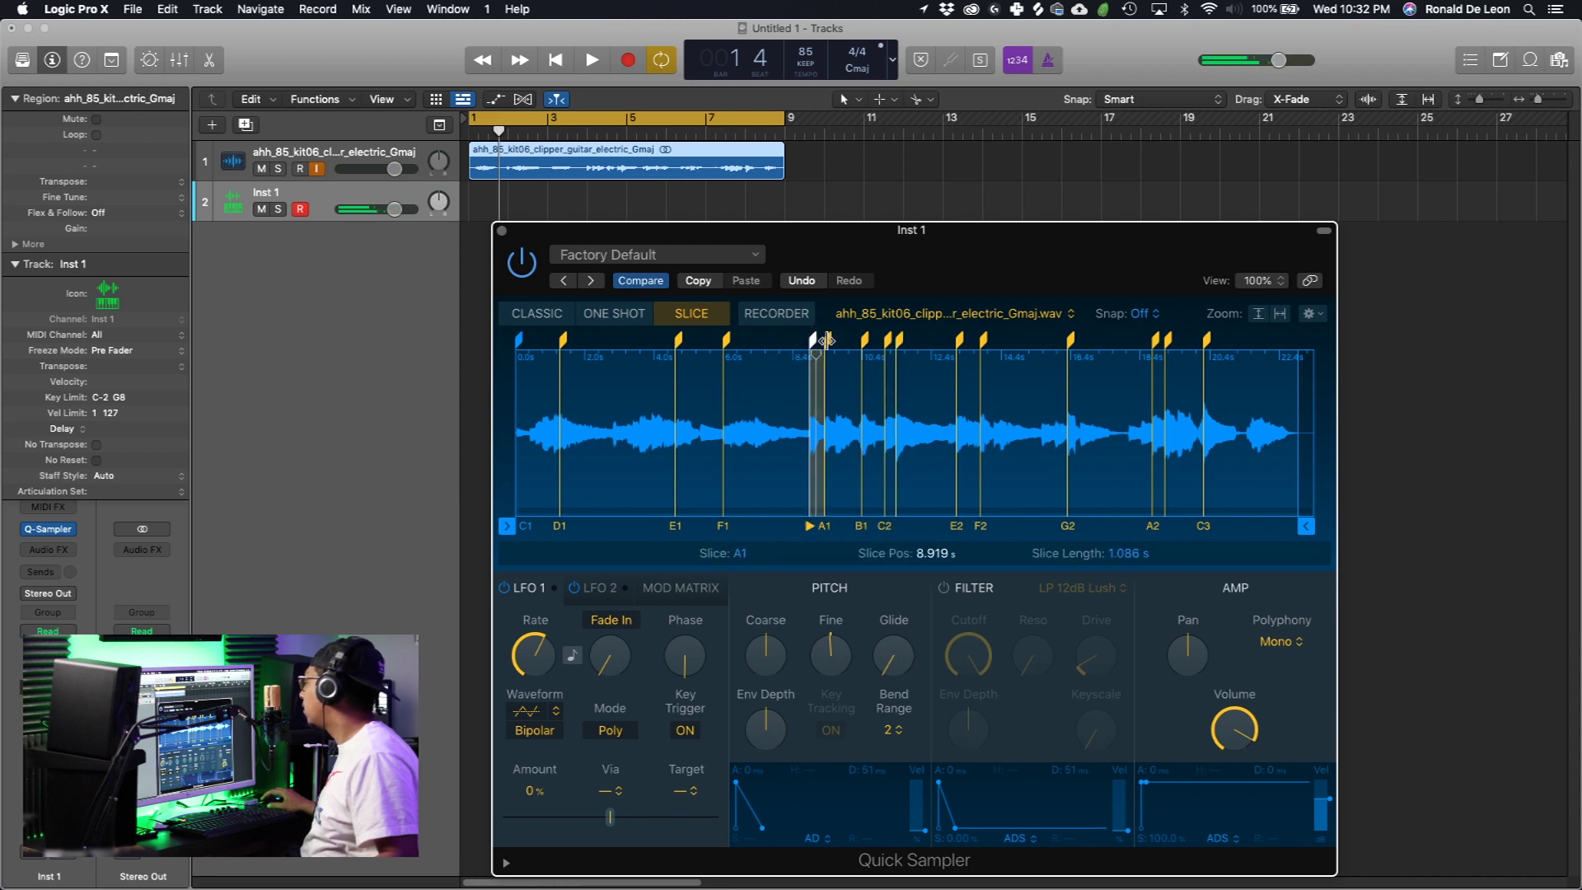
left_click(828, 339)
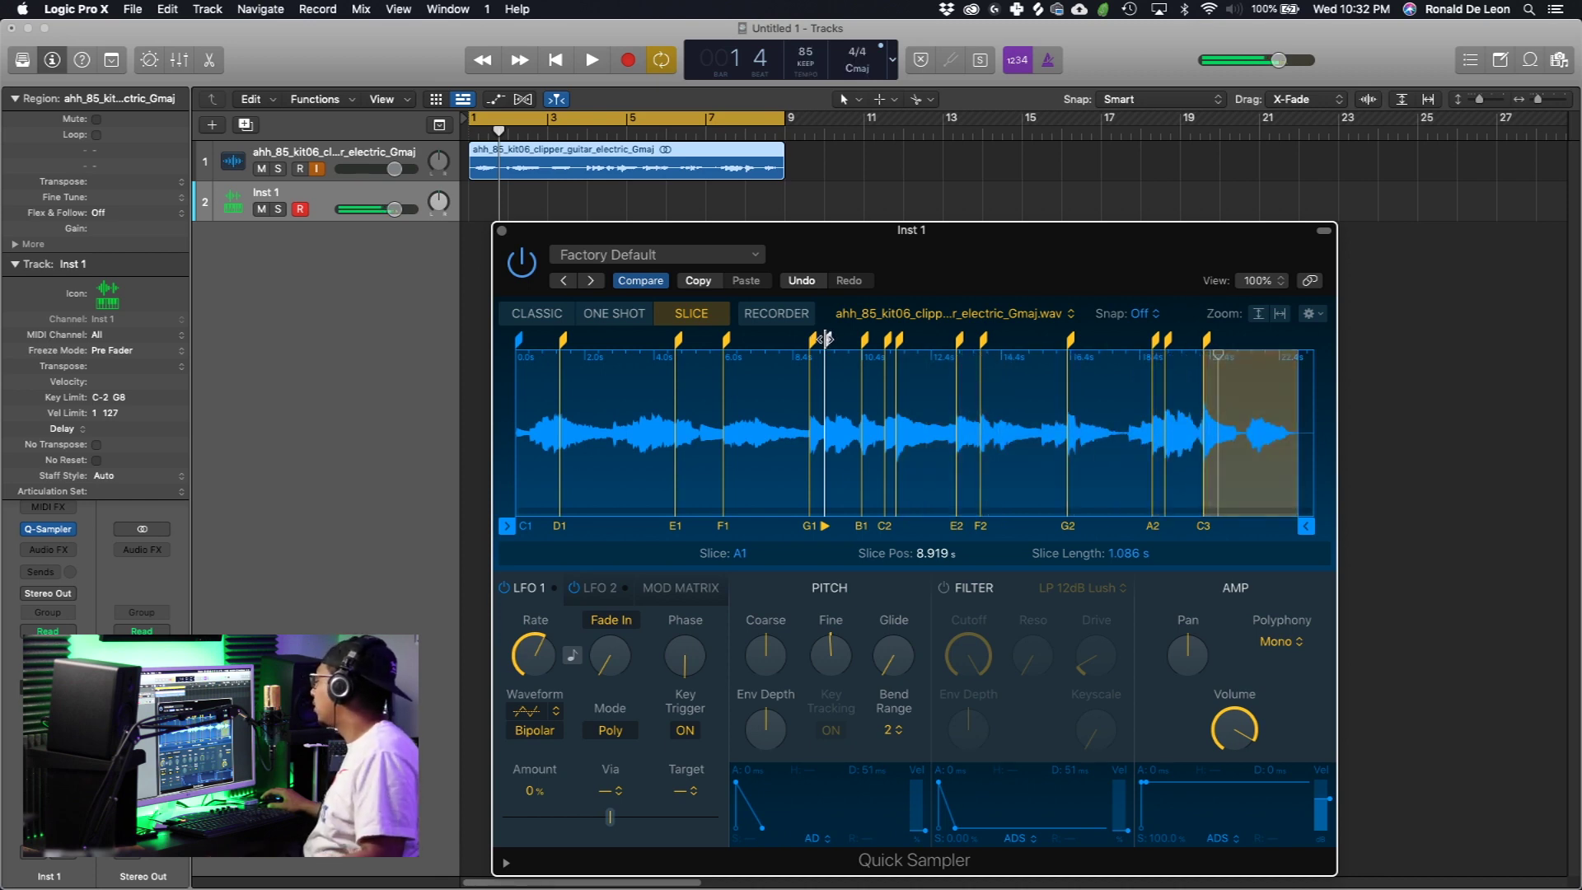
left_click(822, 339)
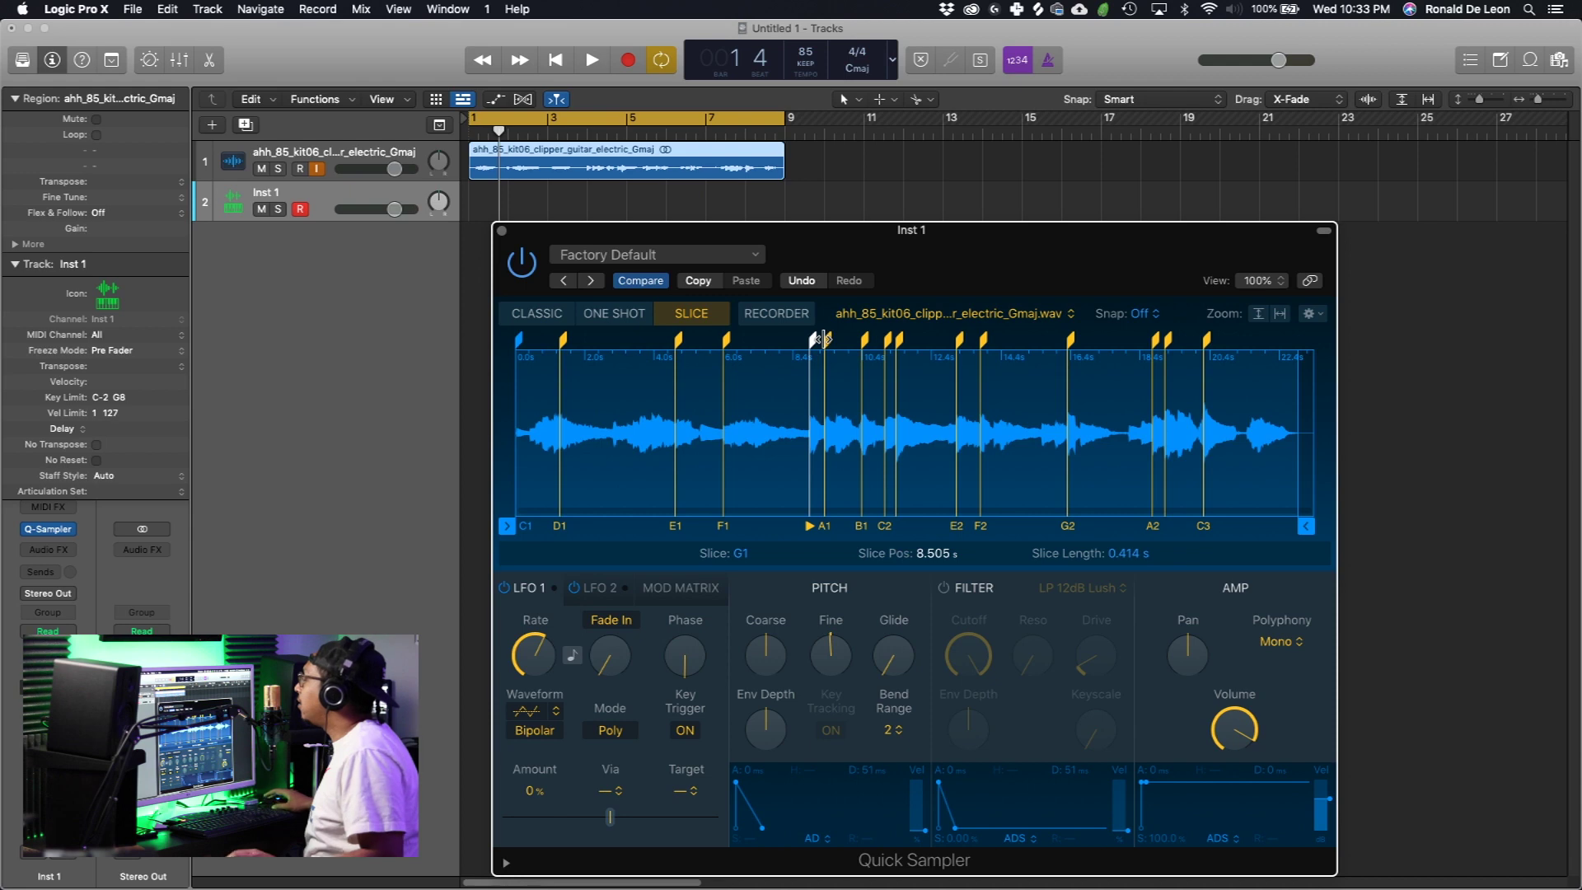
left_click(503, 231)
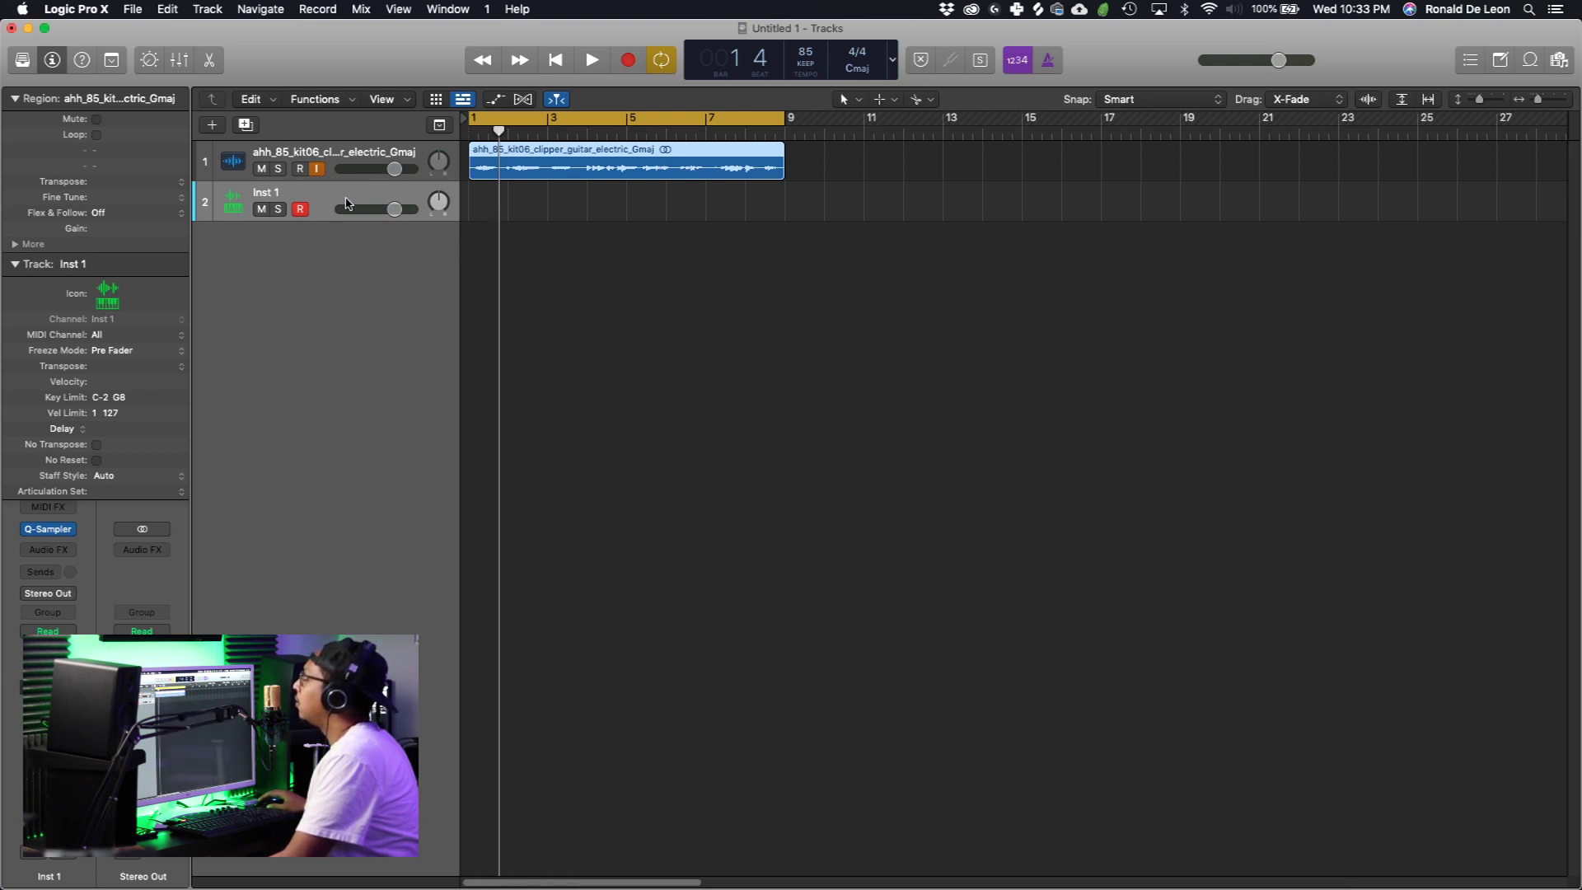
- Rename the Inst 1 track as Loop
double_click(264, 195)
type("Loop")
key("Return")
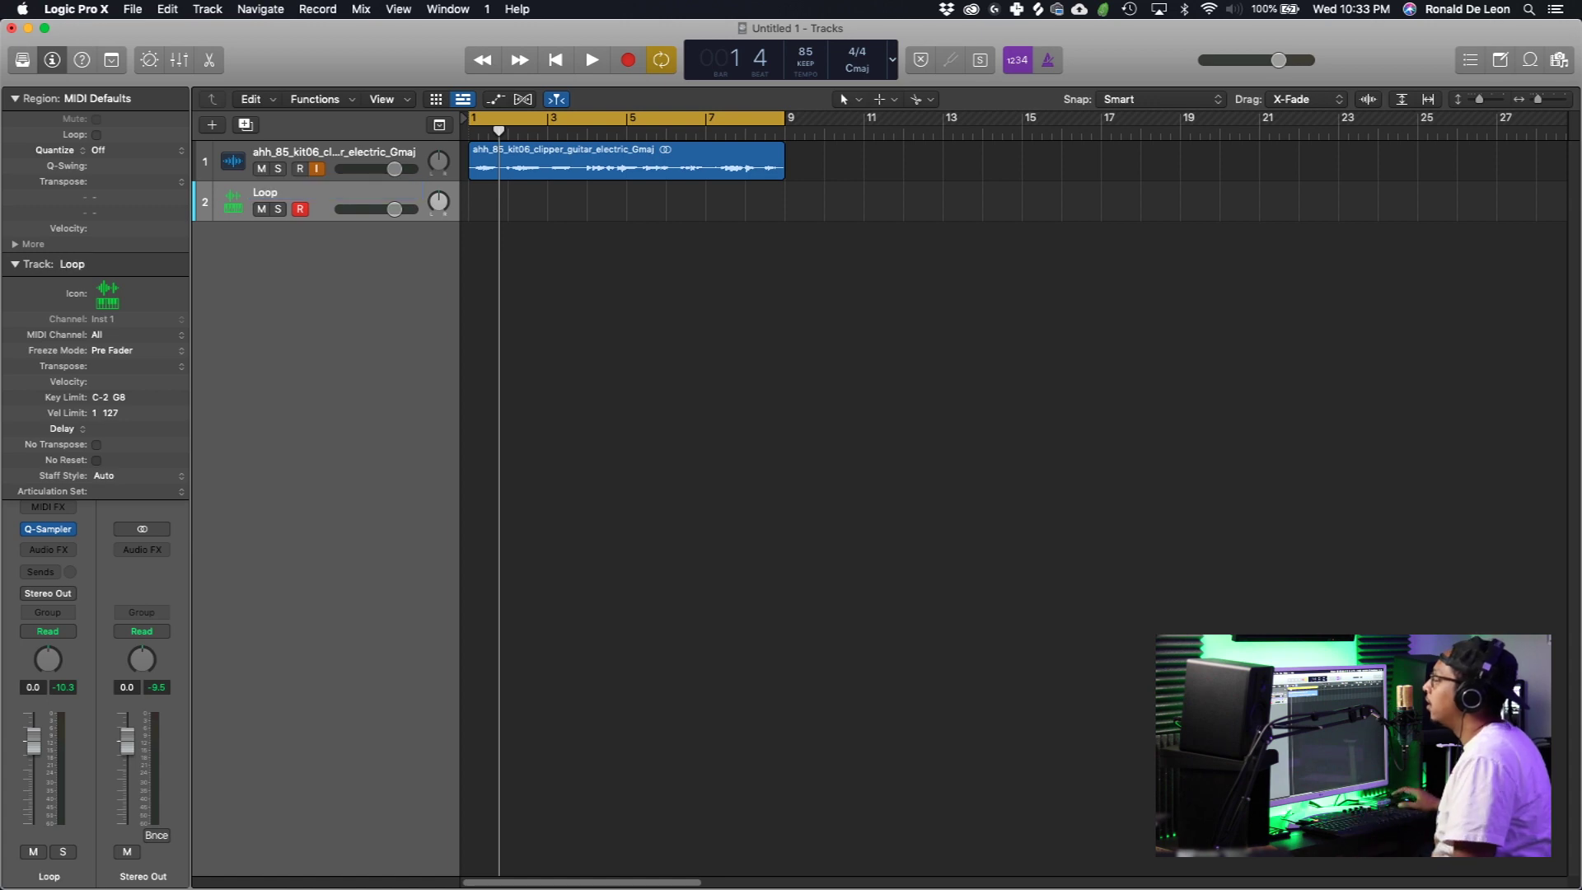
- Add another software instrument track below Loop and collapse the Region and Track inspector details
right_click(265, 269)
left_click(299, 287)
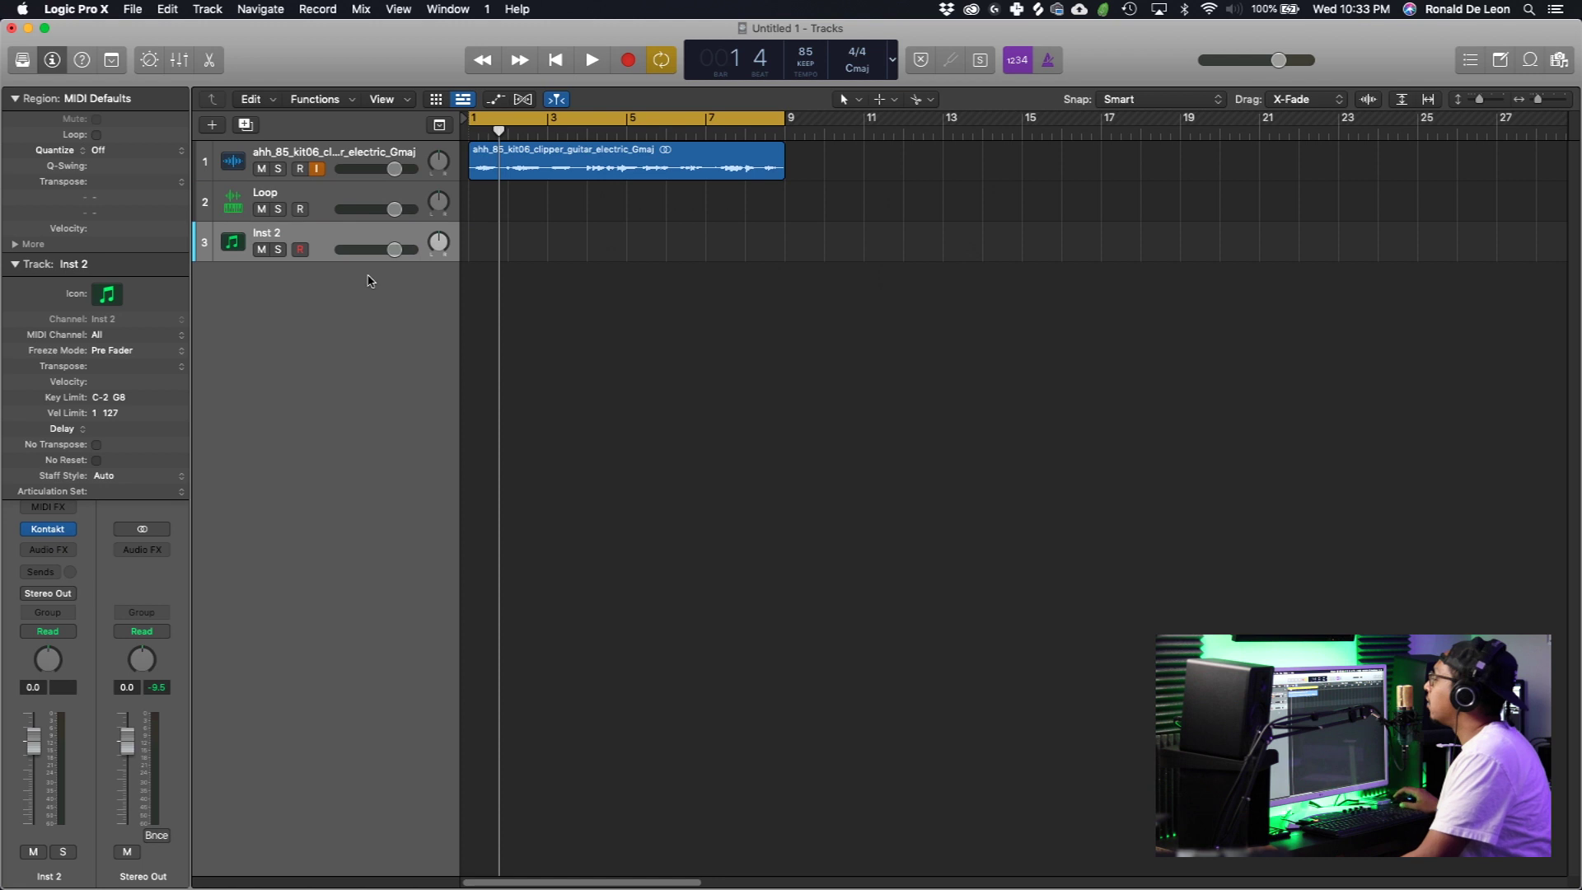
left_click(74, 530)
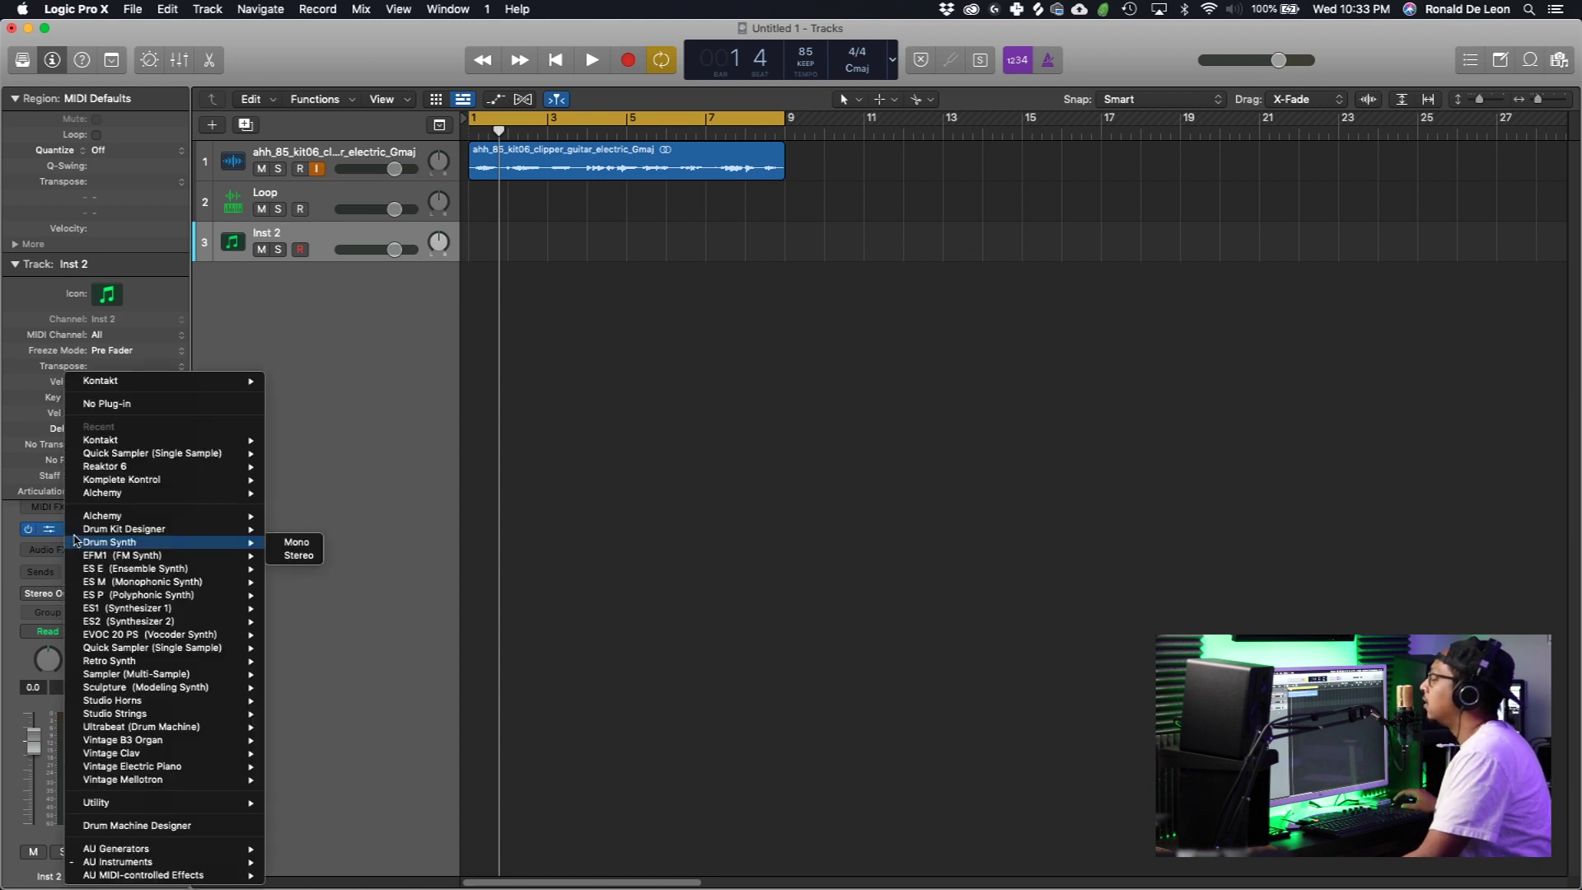
left_click(370, 375)
left_click(16, 264)
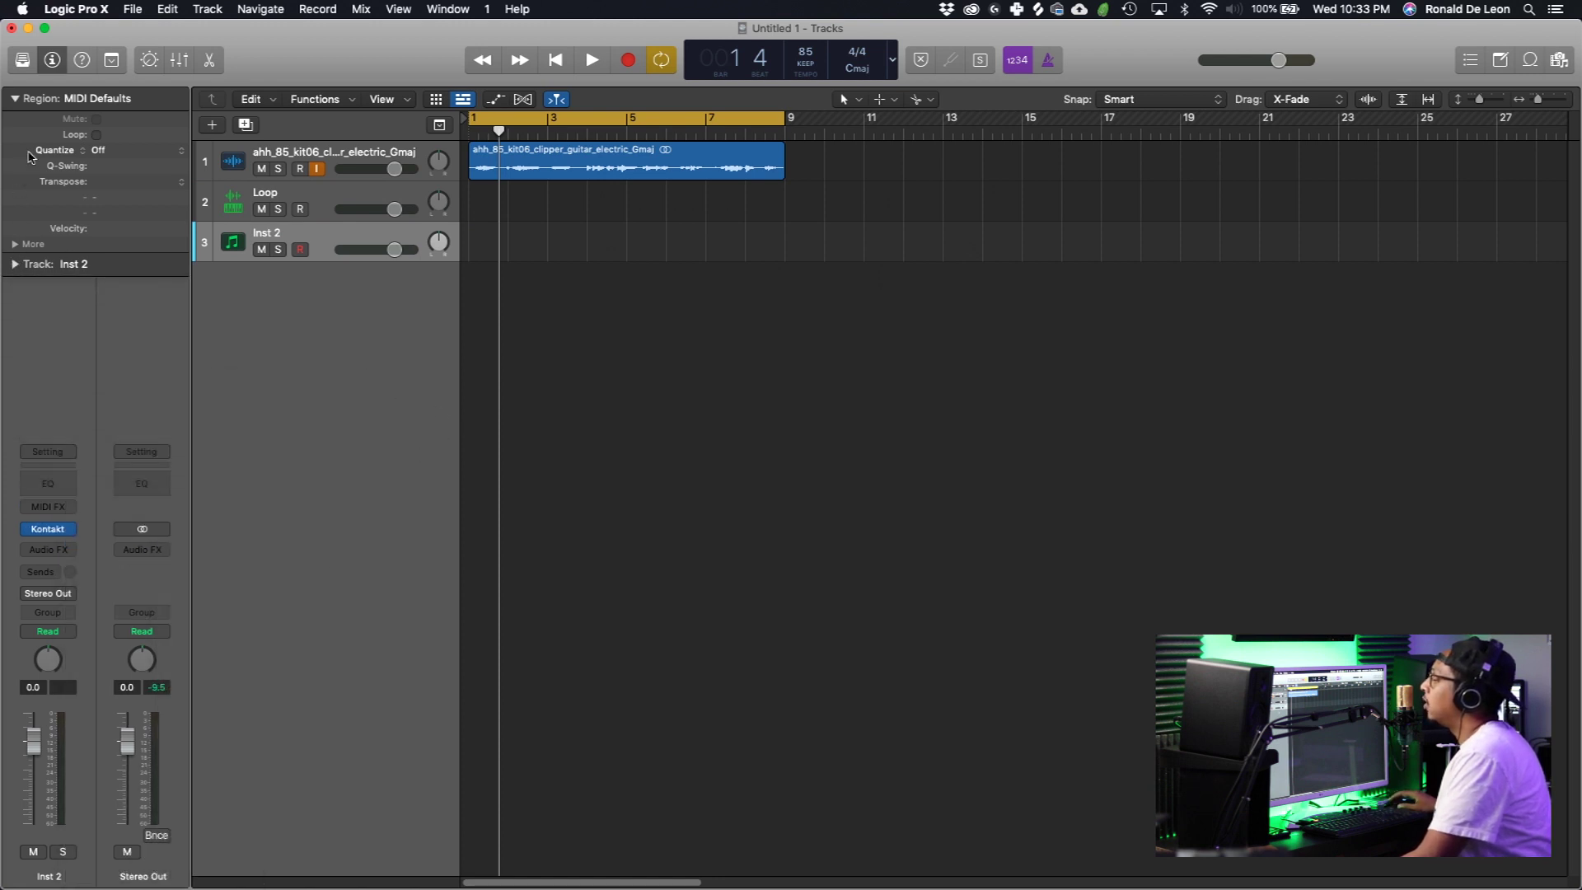
left_click(12, 96)
- Load the Kount Kit user patch from the Library onto the Inst 2 track and hide the Library
left_click(23, 59)
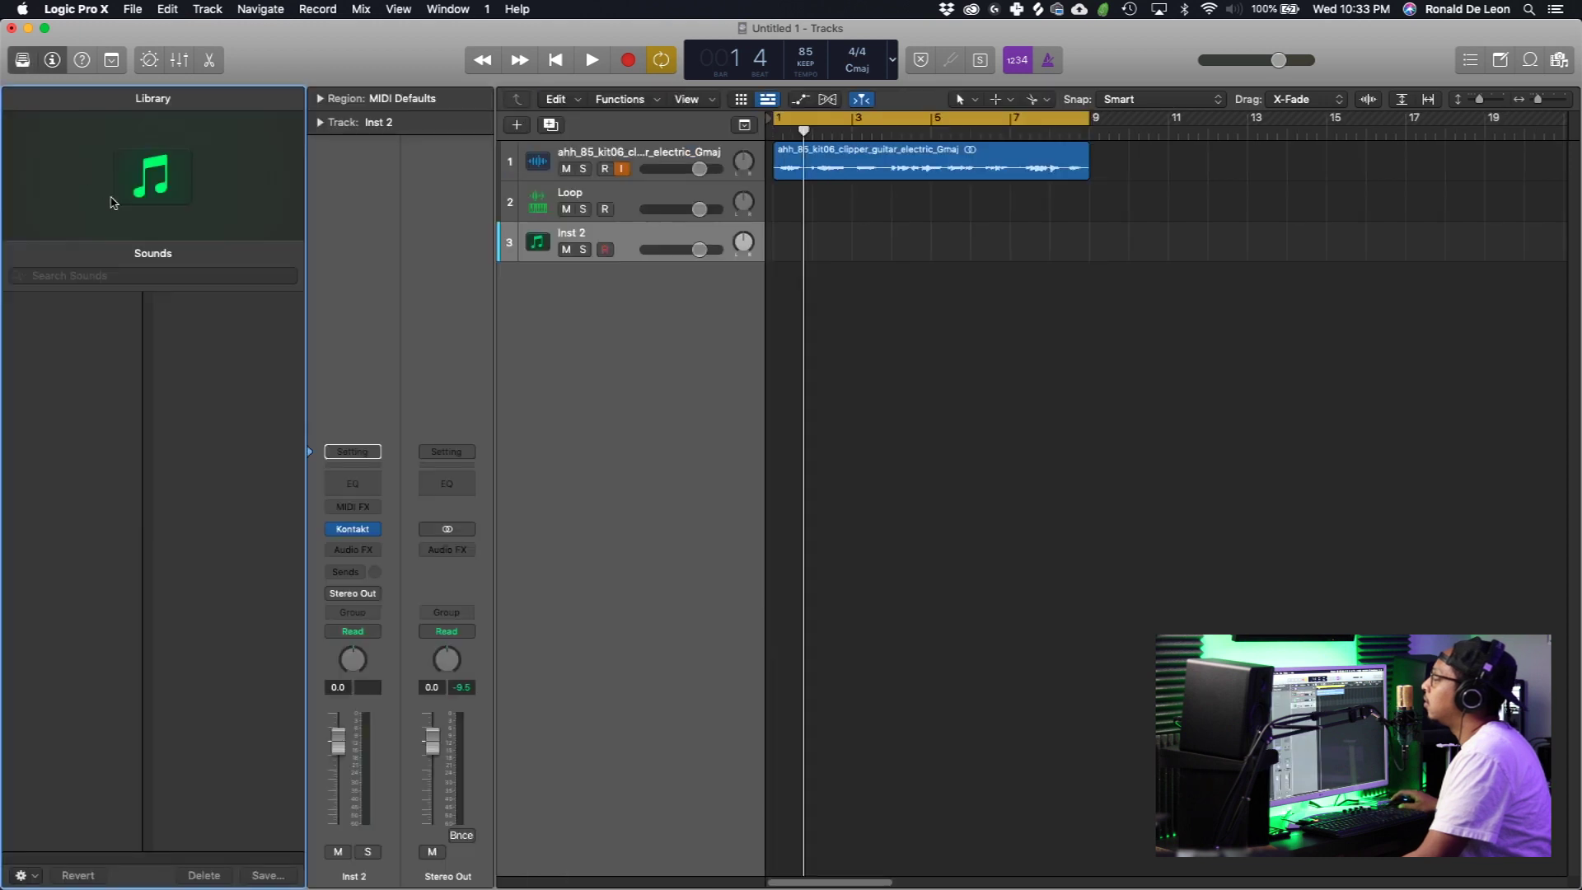
left_click(85, 310)
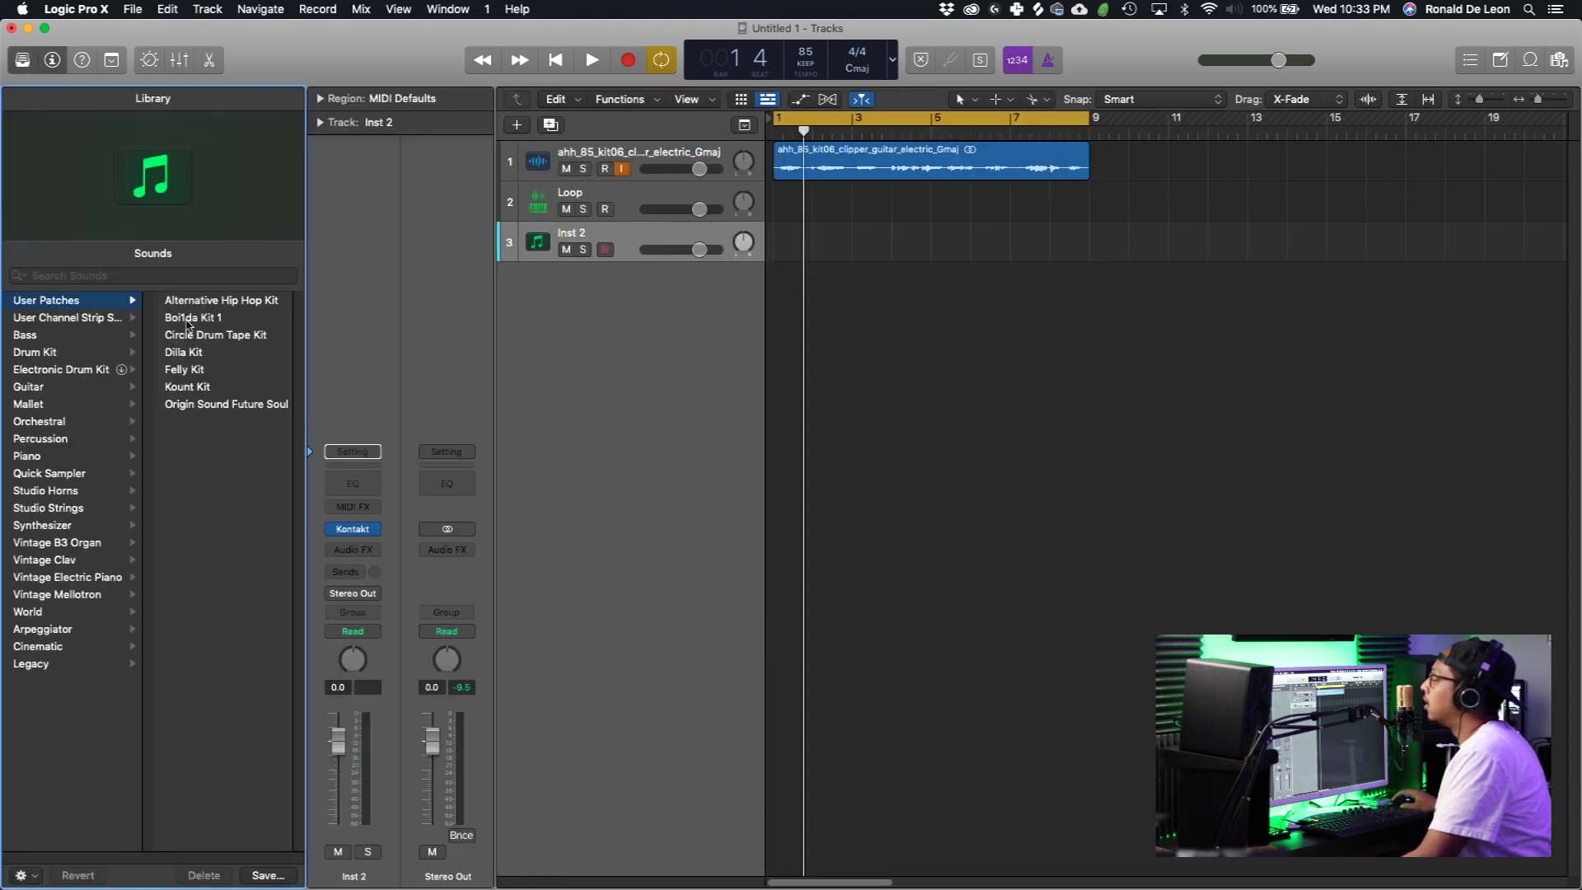
left_click(199, 387)
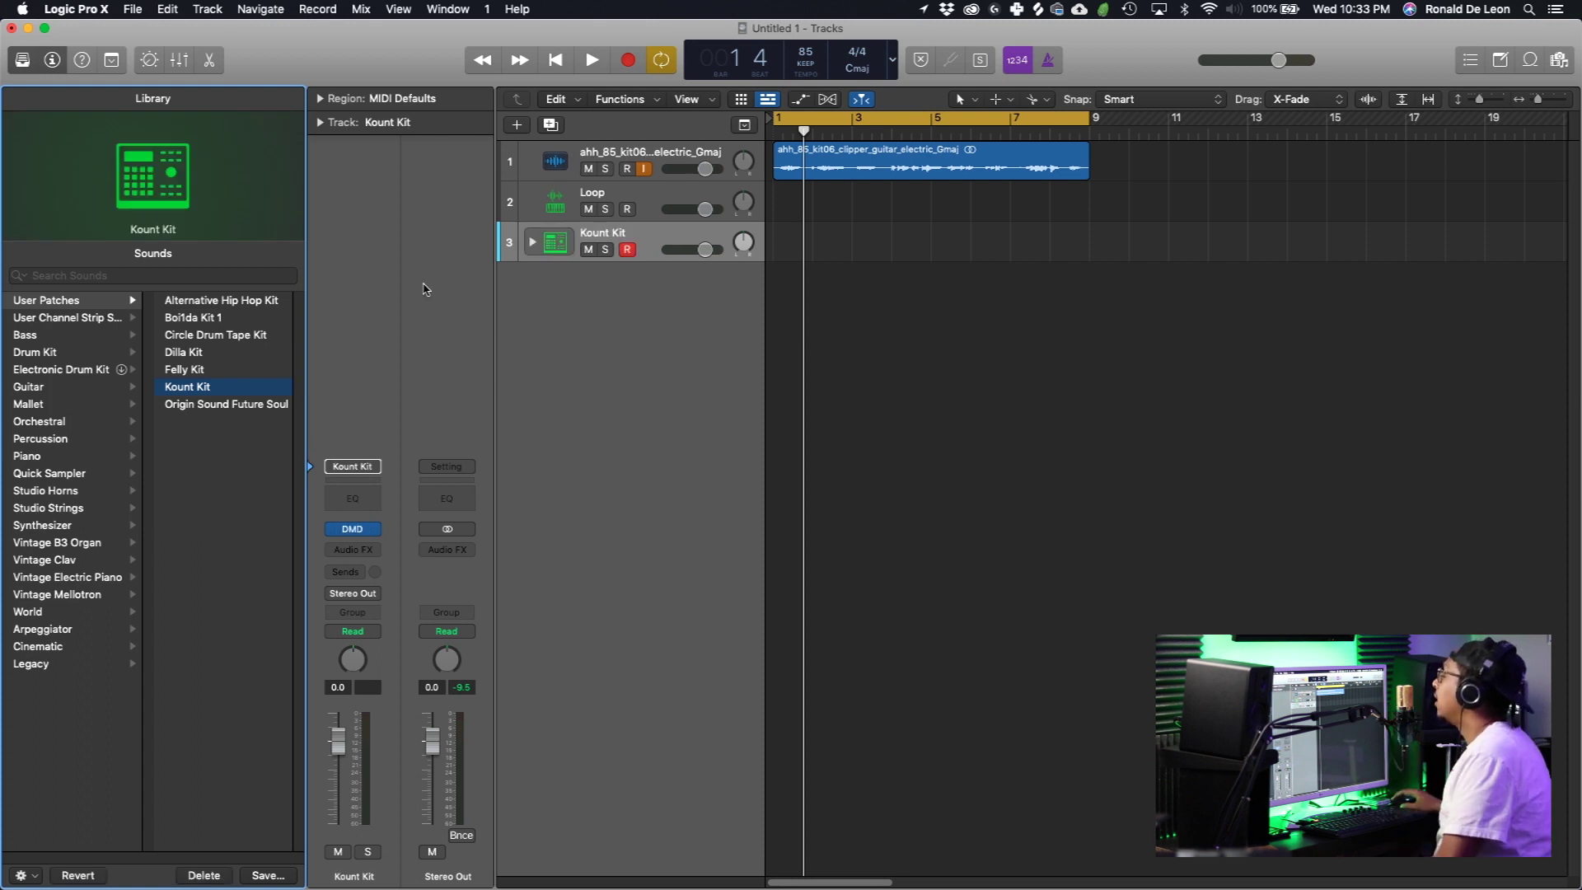
left_click(34, 64)
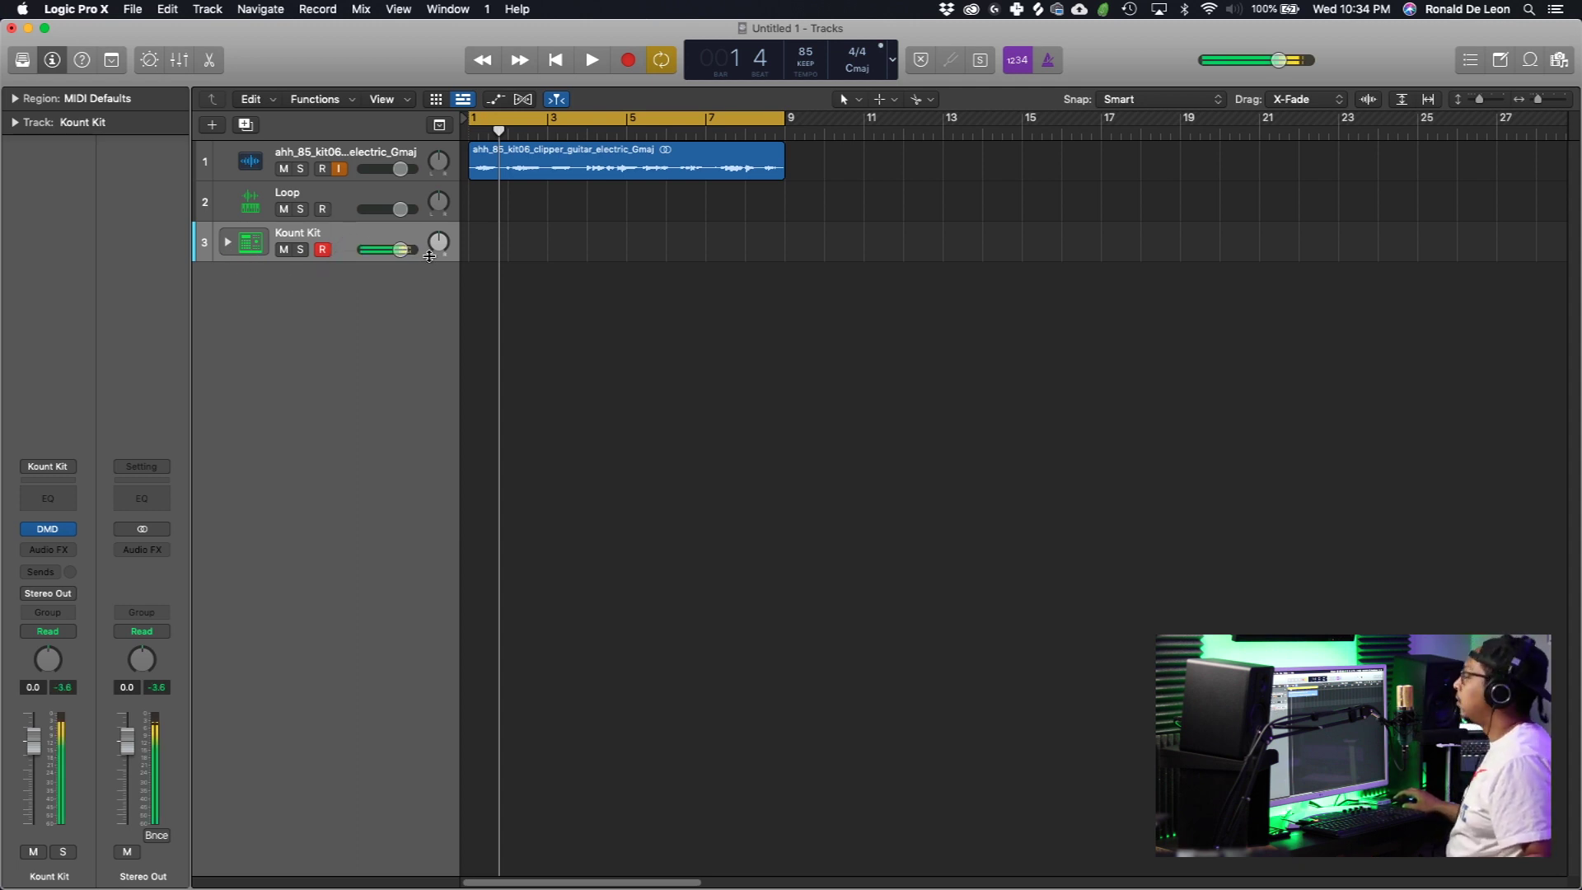
- Set the Kount Kit track volume to -1.3 dB and start playback from bar 1 with the metronome on
left_click_drag(401, 249, 388, 253)
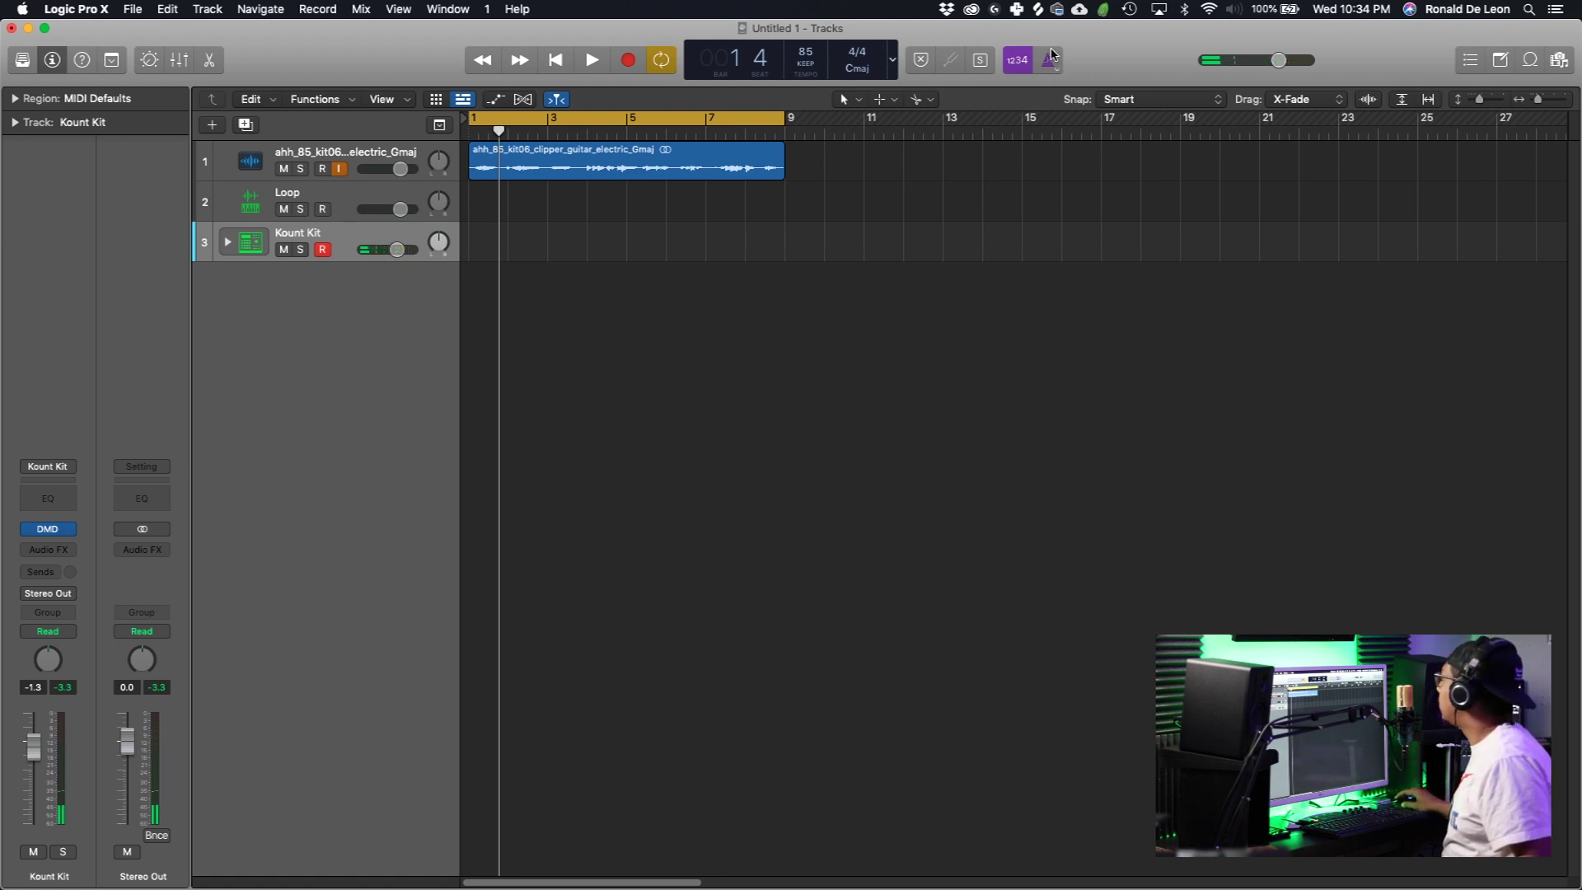
left_click(555, 62)
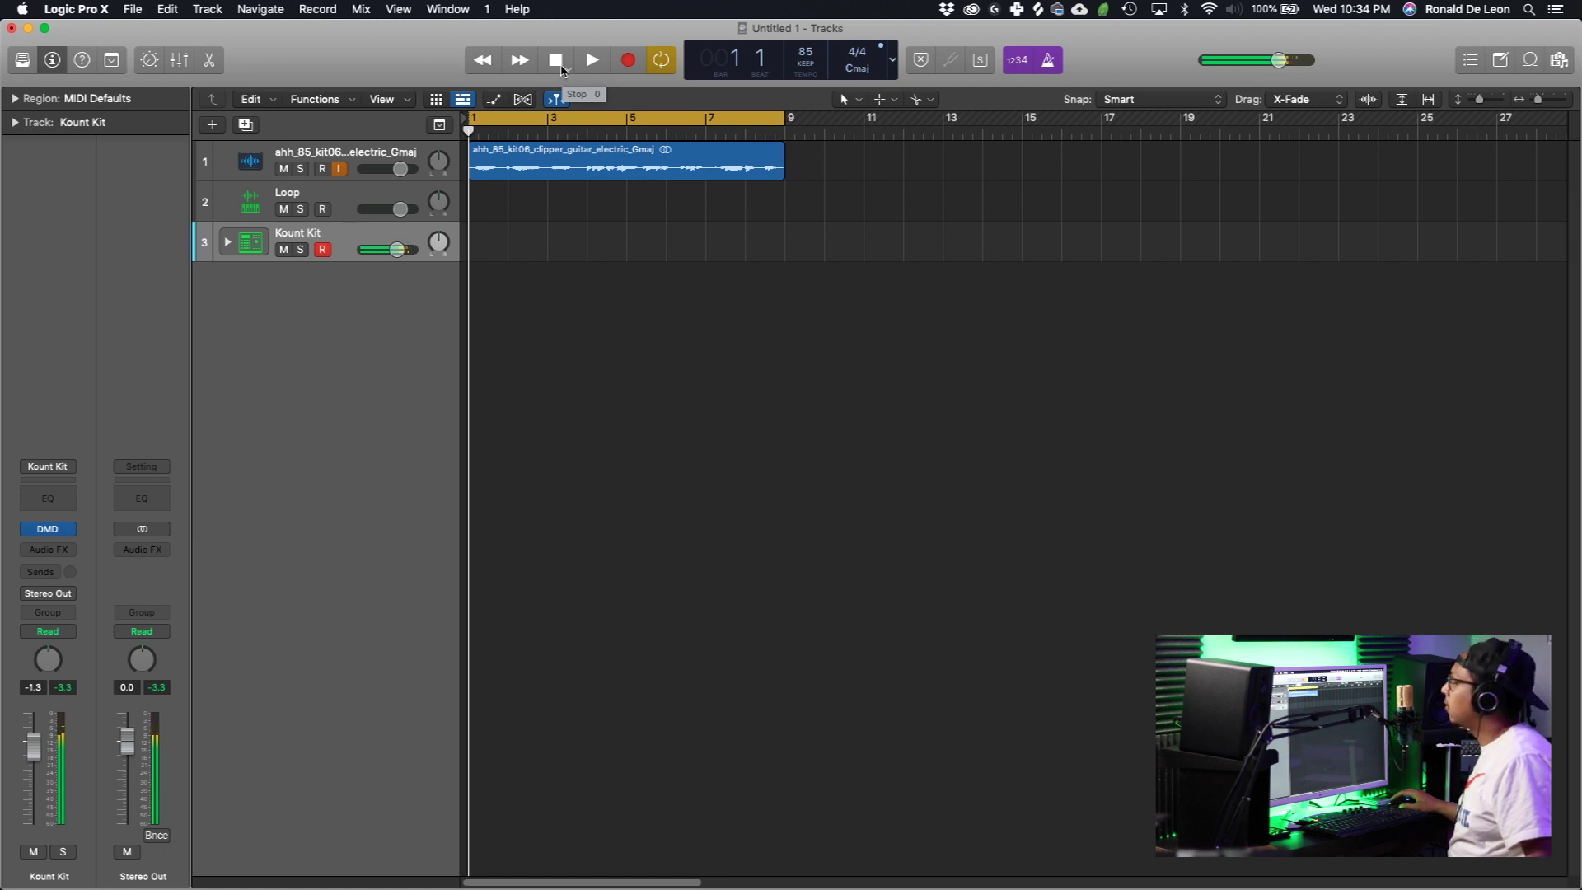
left_click(593, 60)
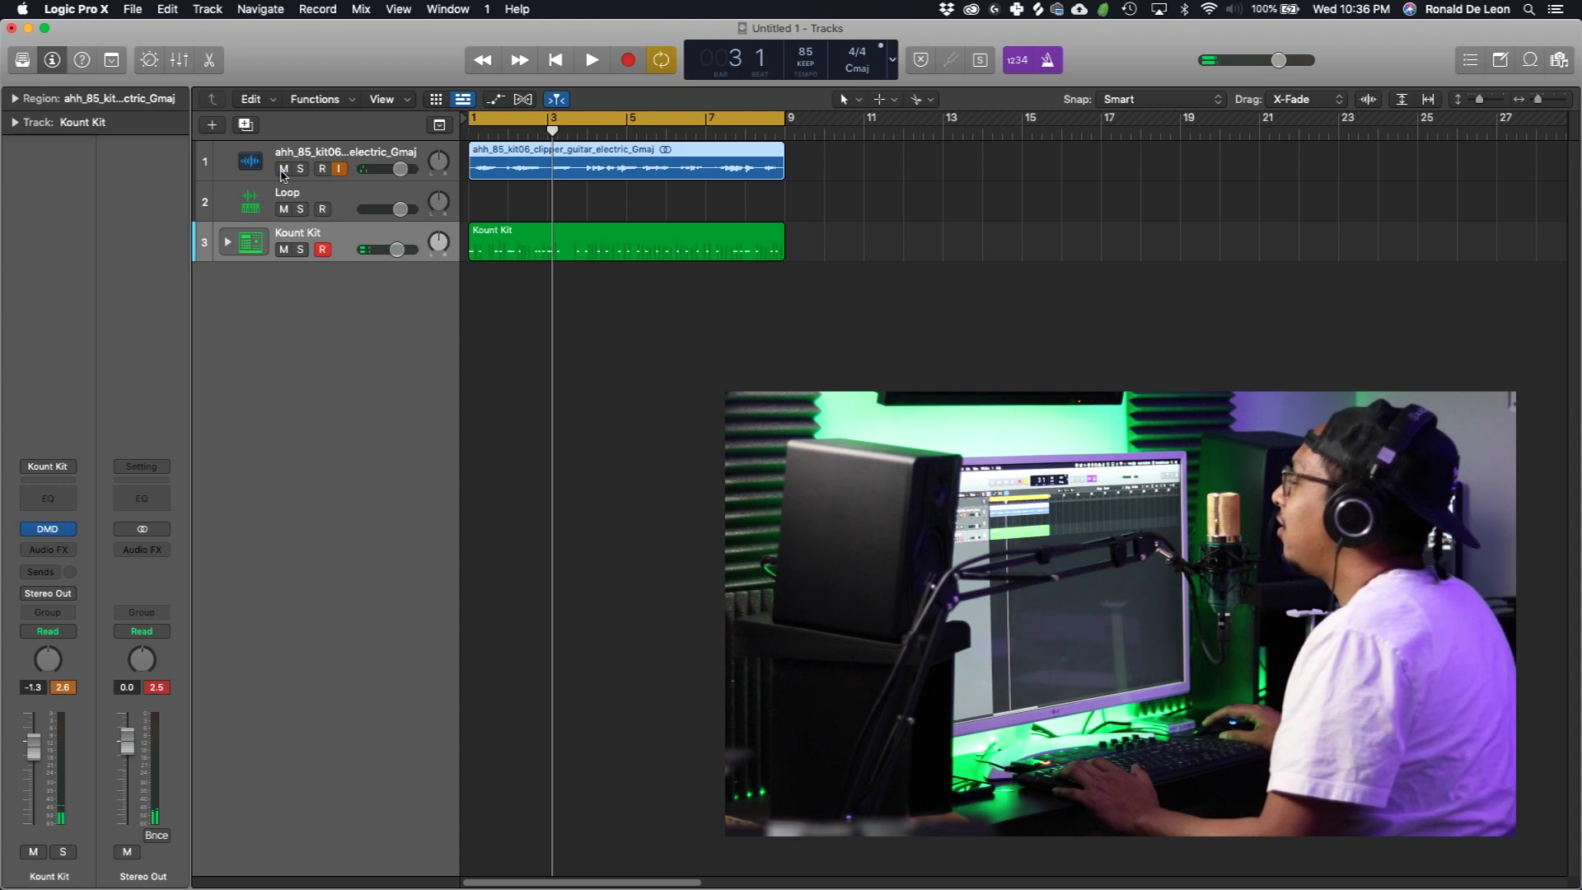
- Mute the guitar audio track and delete the Kount Kit region spanning bars 1 to 9
left_click(283, 169)
left_click_drag(715, 330, 692, 241)
key("Delete")
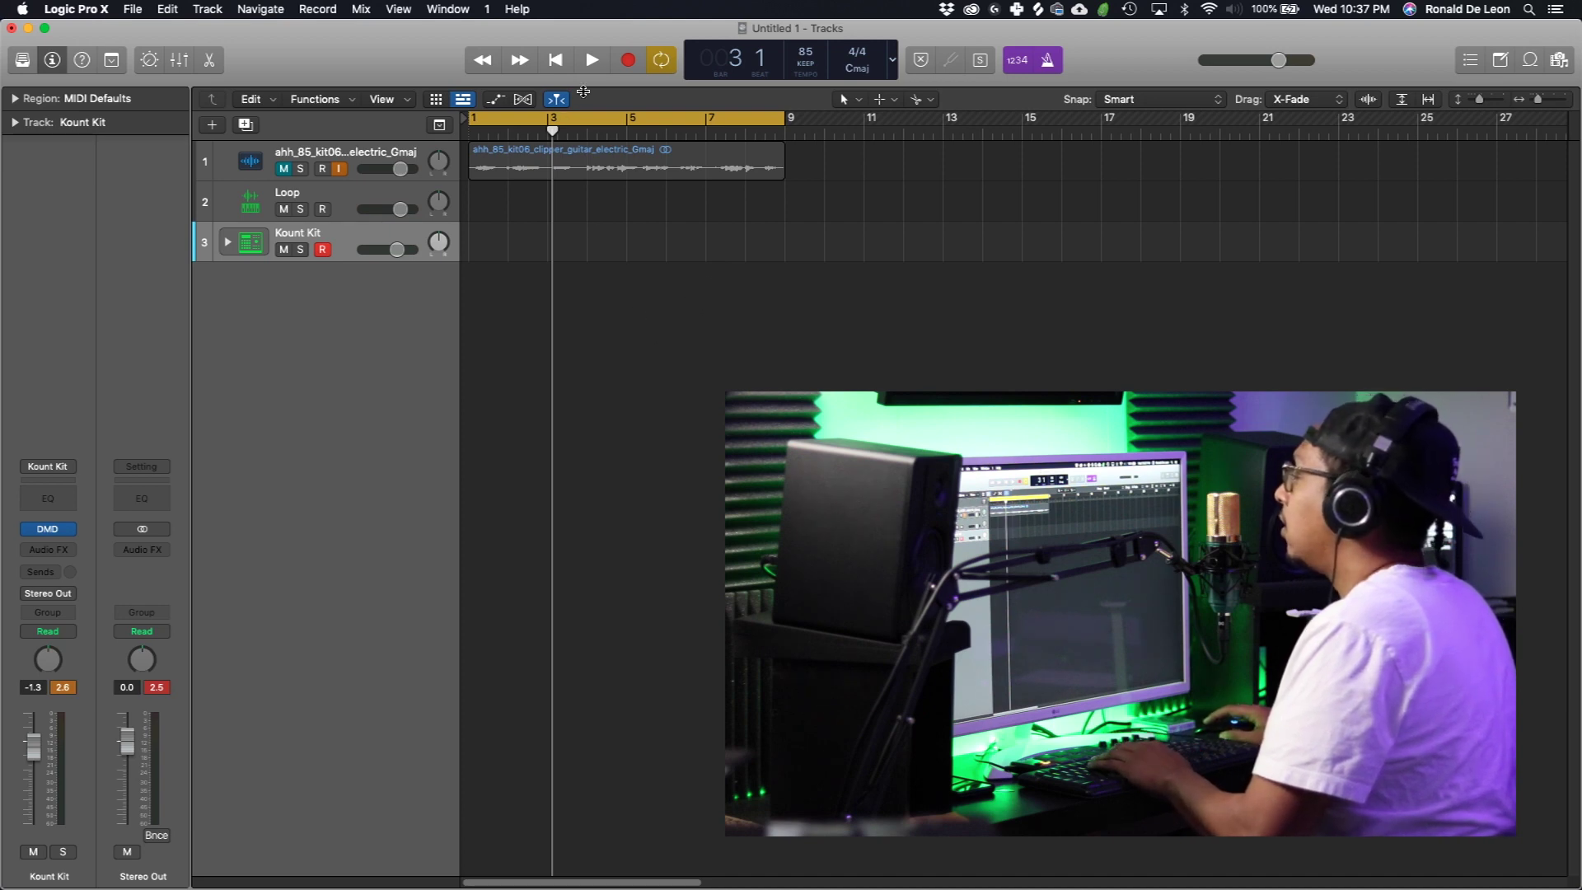
- Play the project from bar 1 with the guitar audio track muted
left_click(557, 59)
left_click(593, 61)
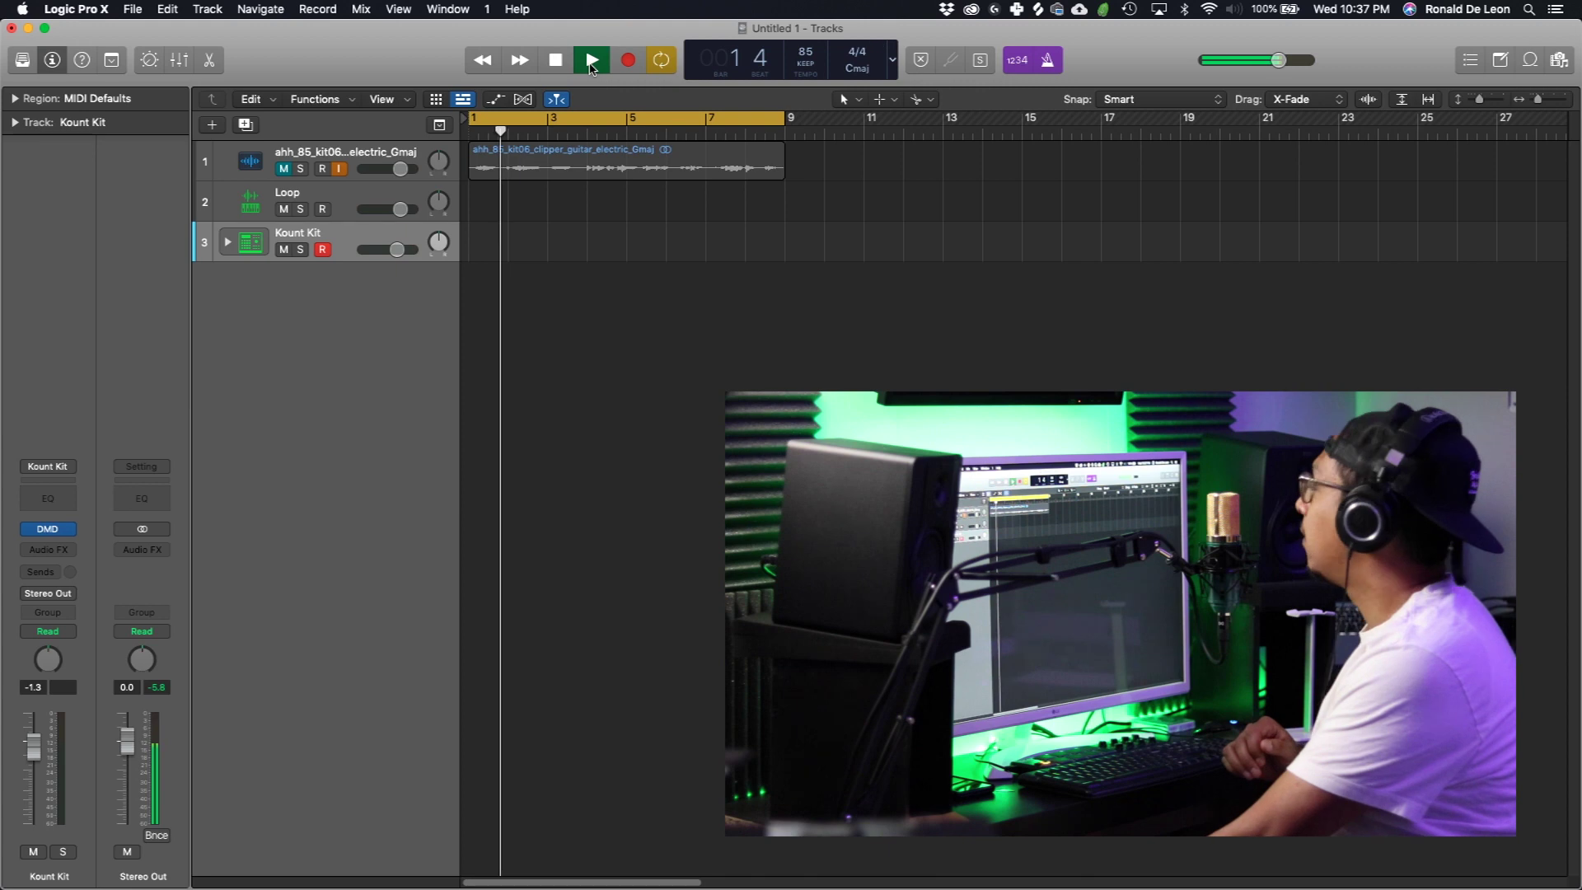
- Record a kick and drum pattern from the start of the project on the Kount Kit track, across bars 1 to 9
key("space")
left_click(629, 60)
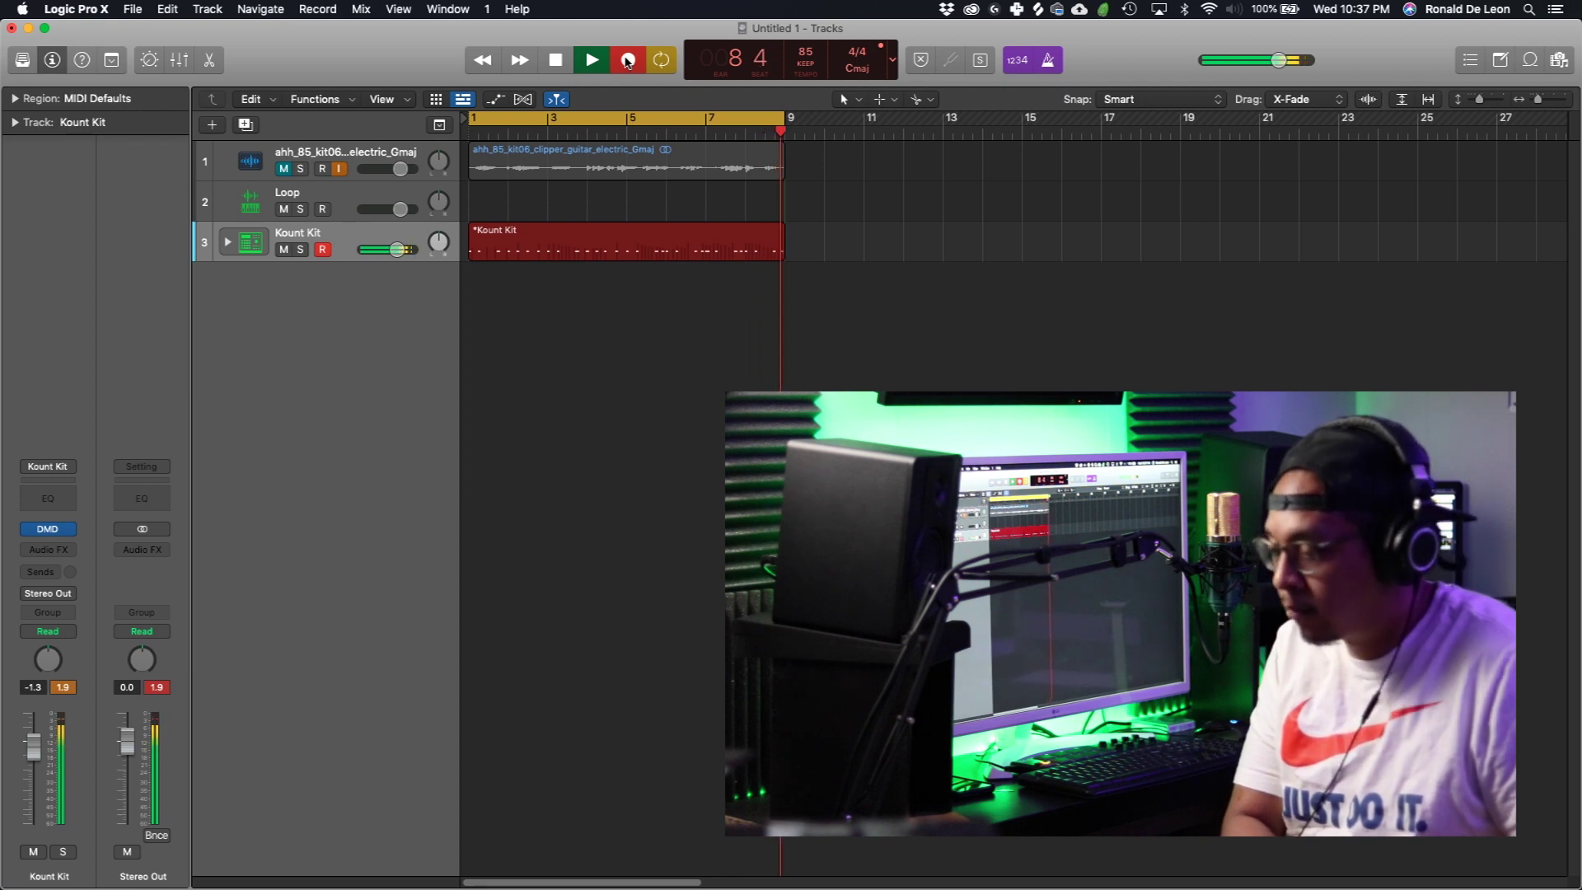
key("space")
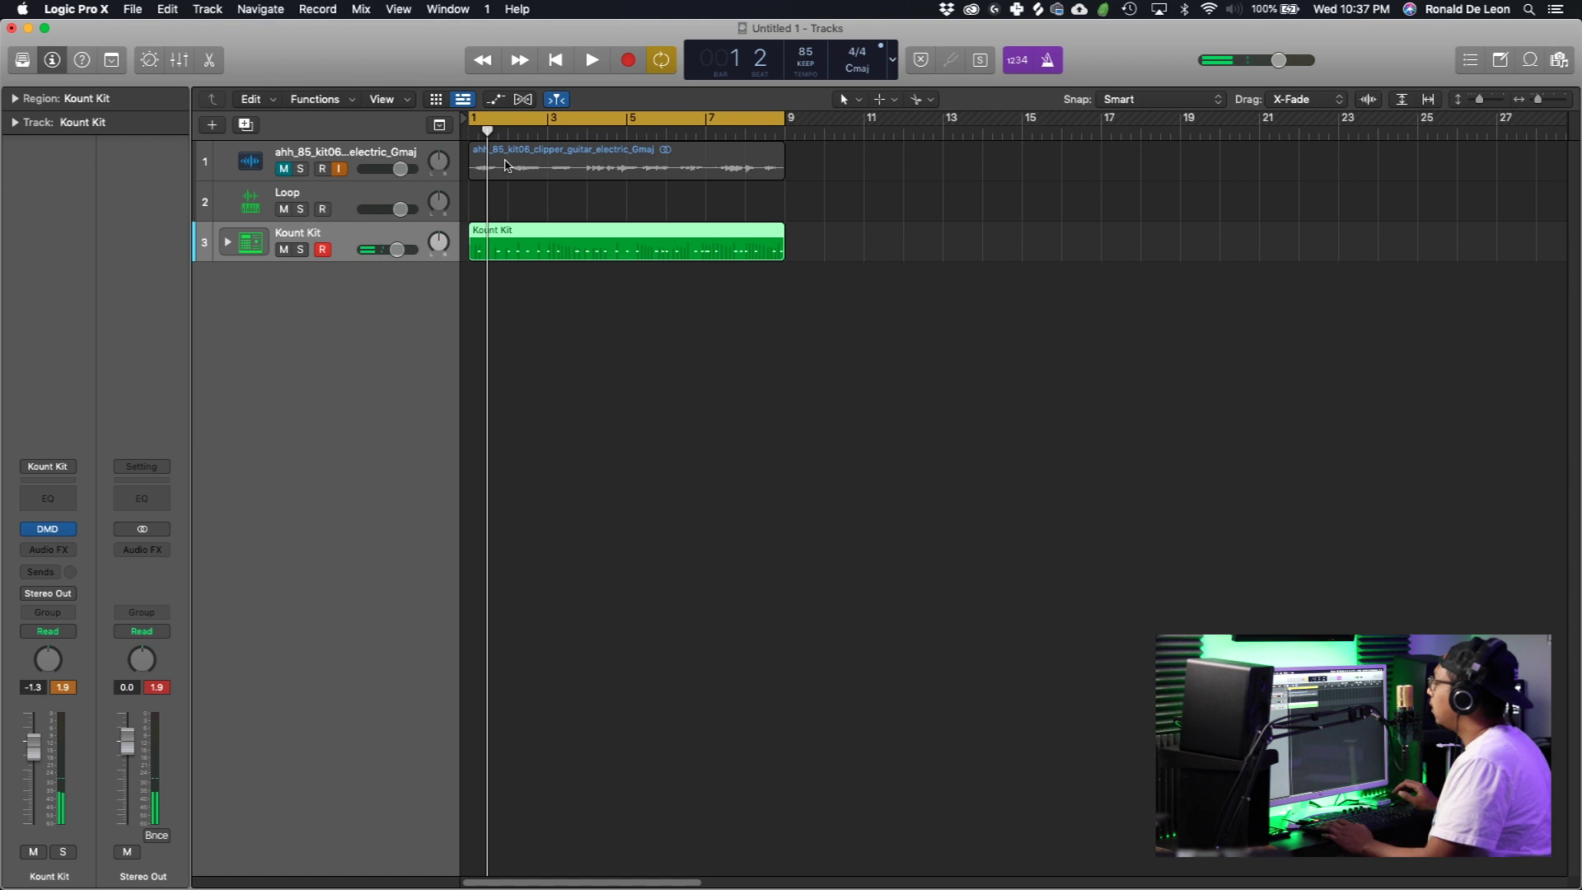
- Open the Kount Kit region in the Piano Roll and delete the stray note below the kick row at bar 4
double_click(500, 257)
key("r")
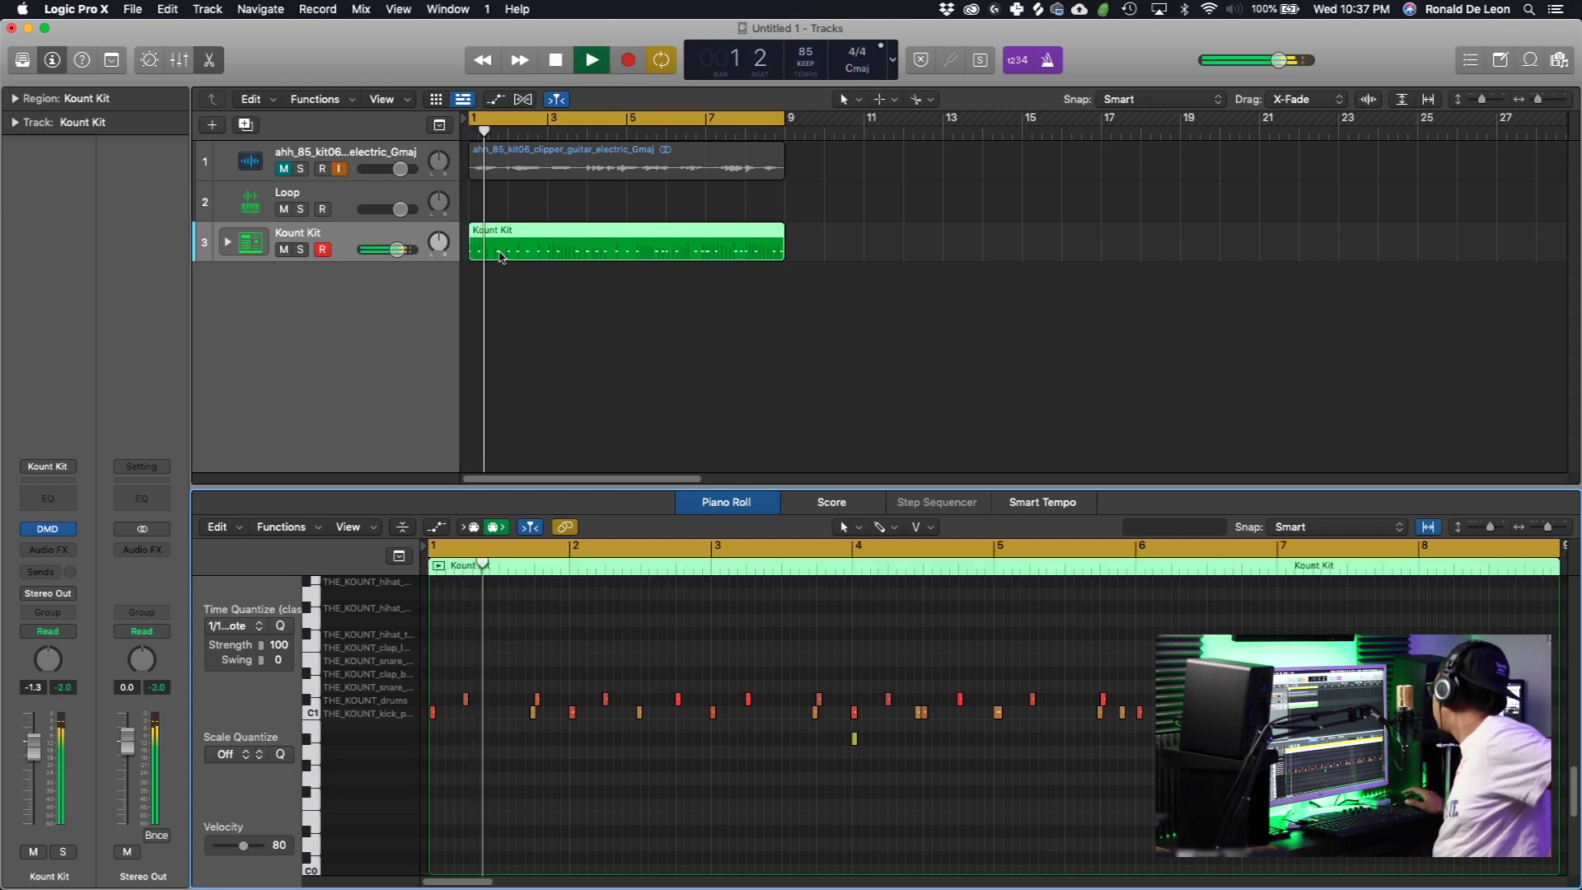
left_click_drag(897, 770, 839, 733)
key("Delete")
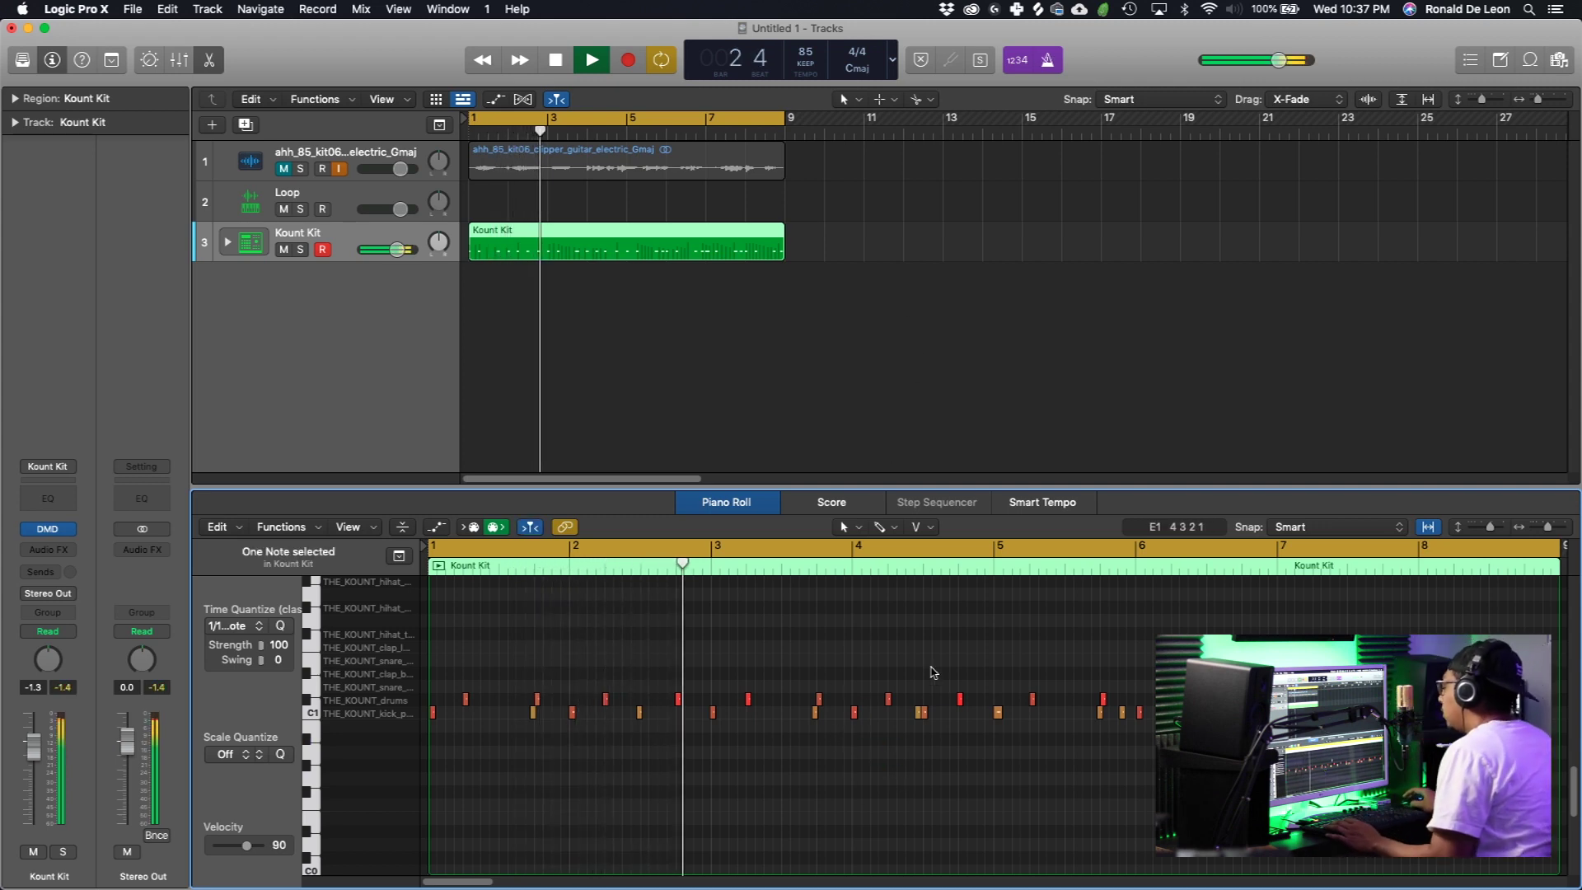
key("space")
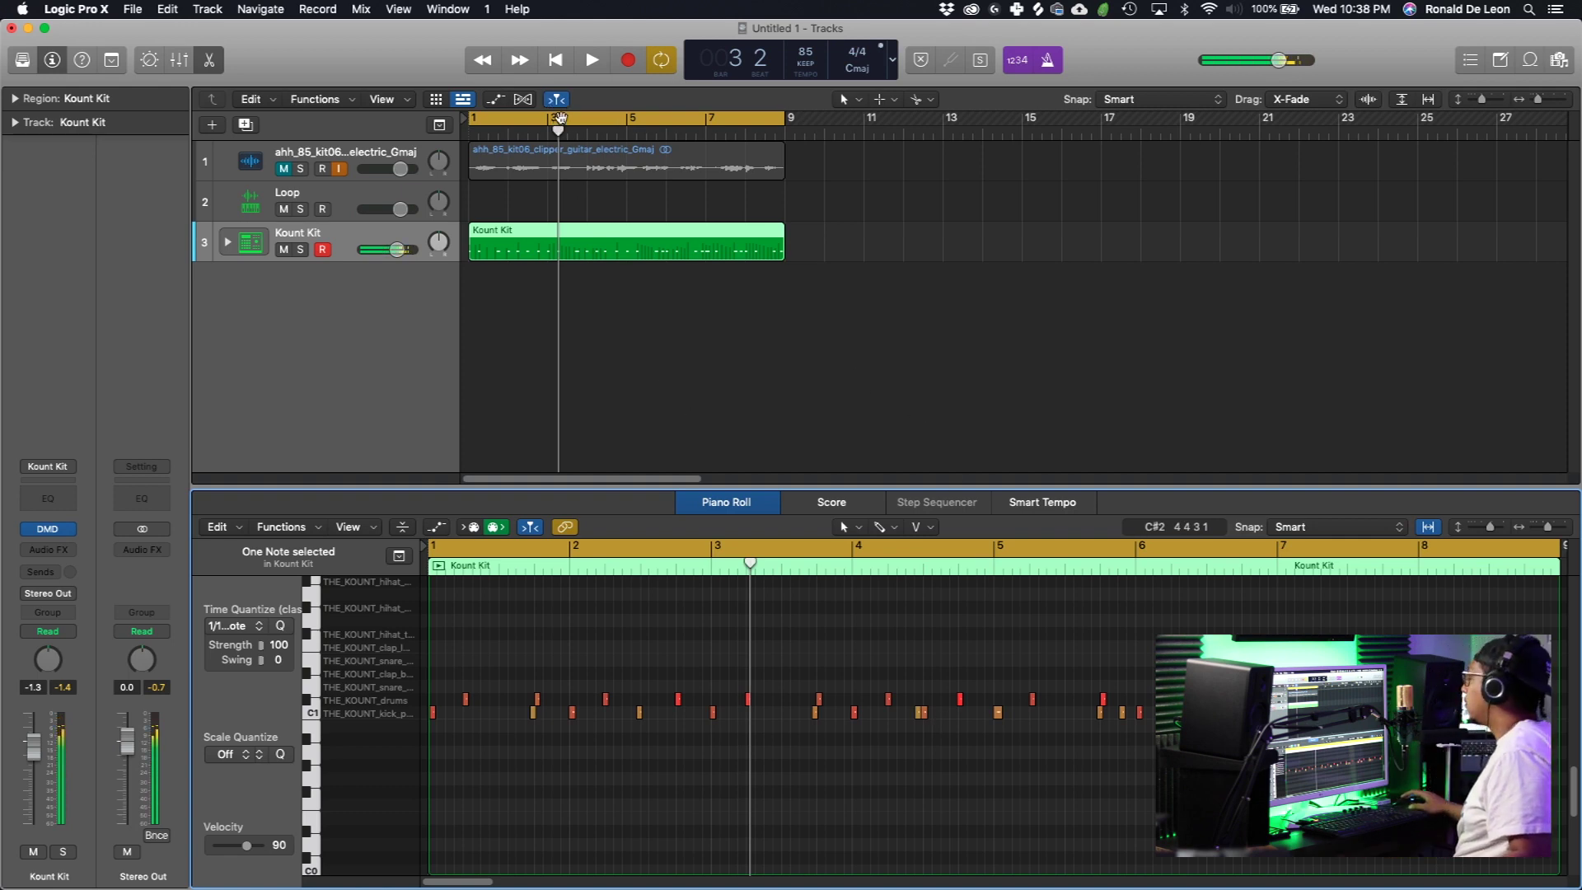
- Overdub a steady hi-hat pattern onto the Kount Kit region from bar 1 to bar 9 and play it back
left_click(559, 60)
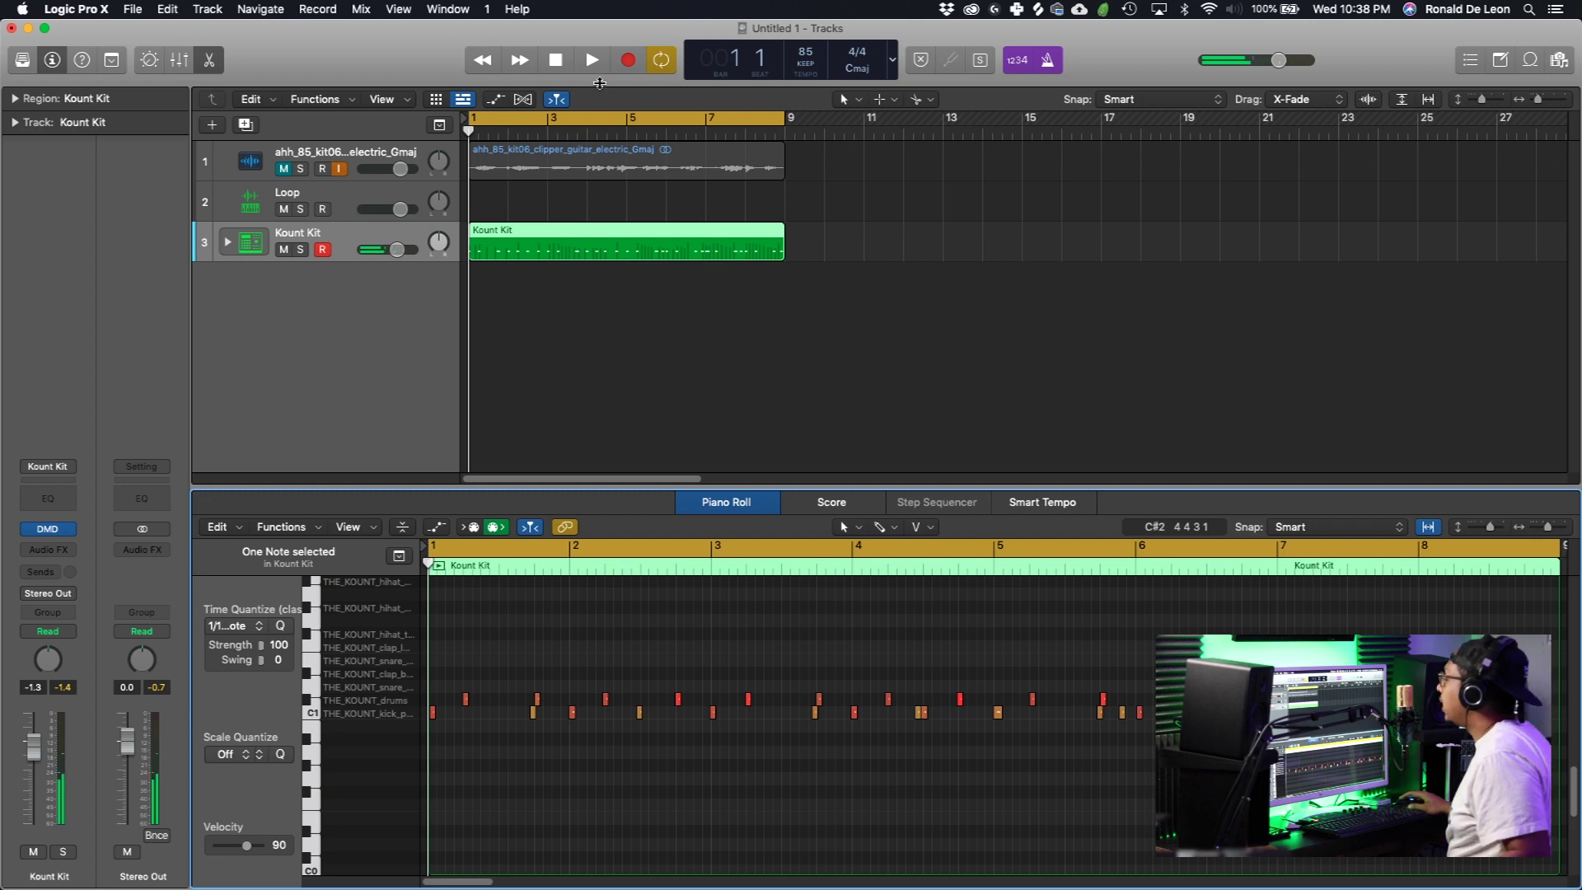
left_click(598, 70)
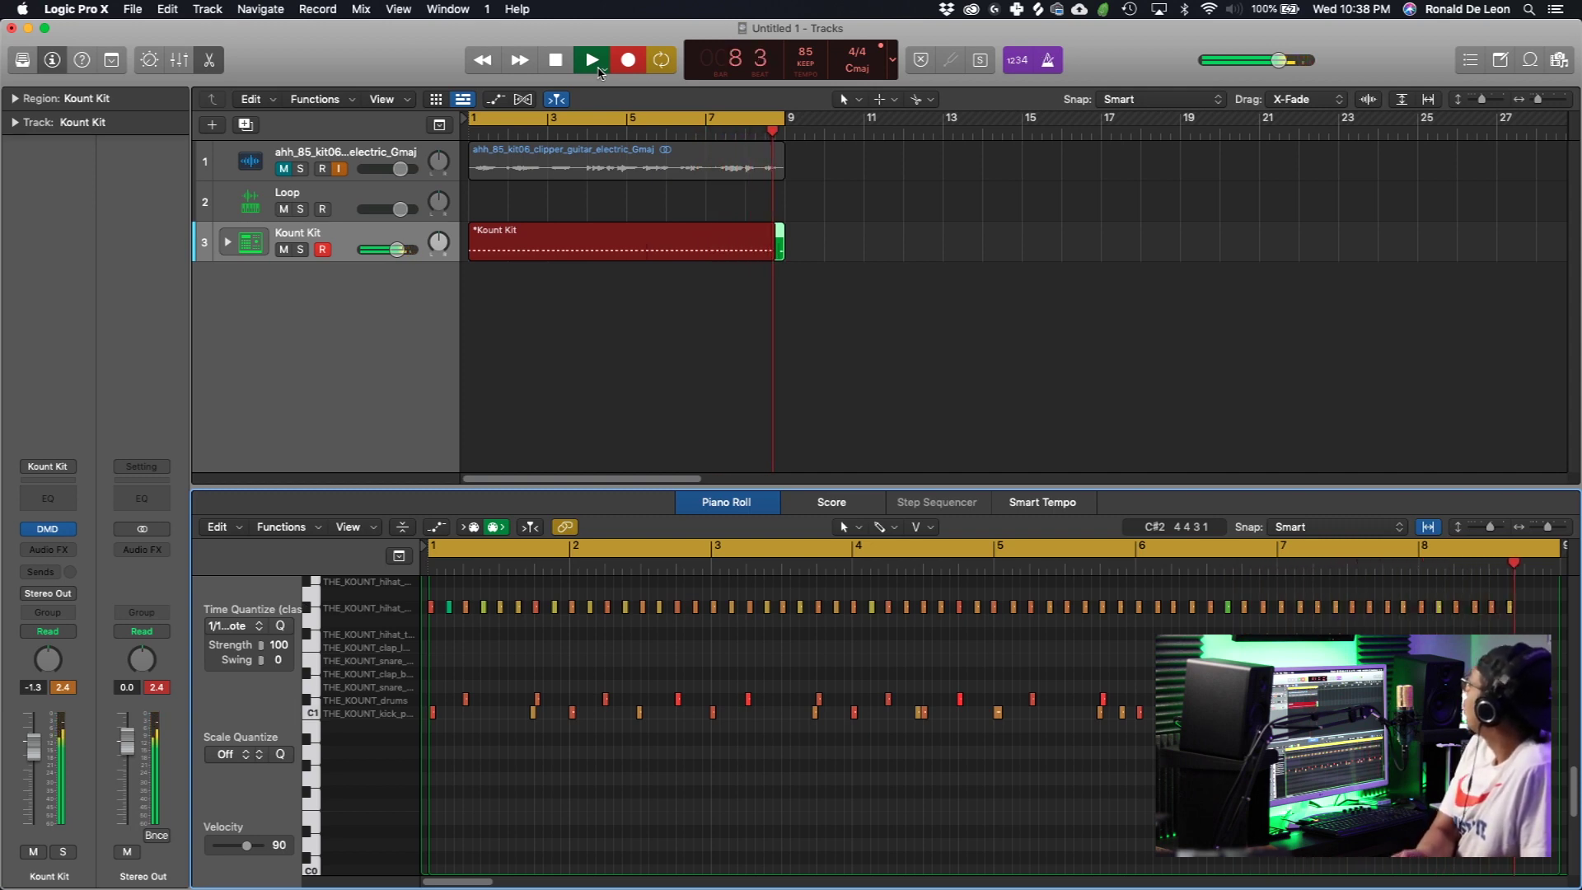
left_click(599, 70)
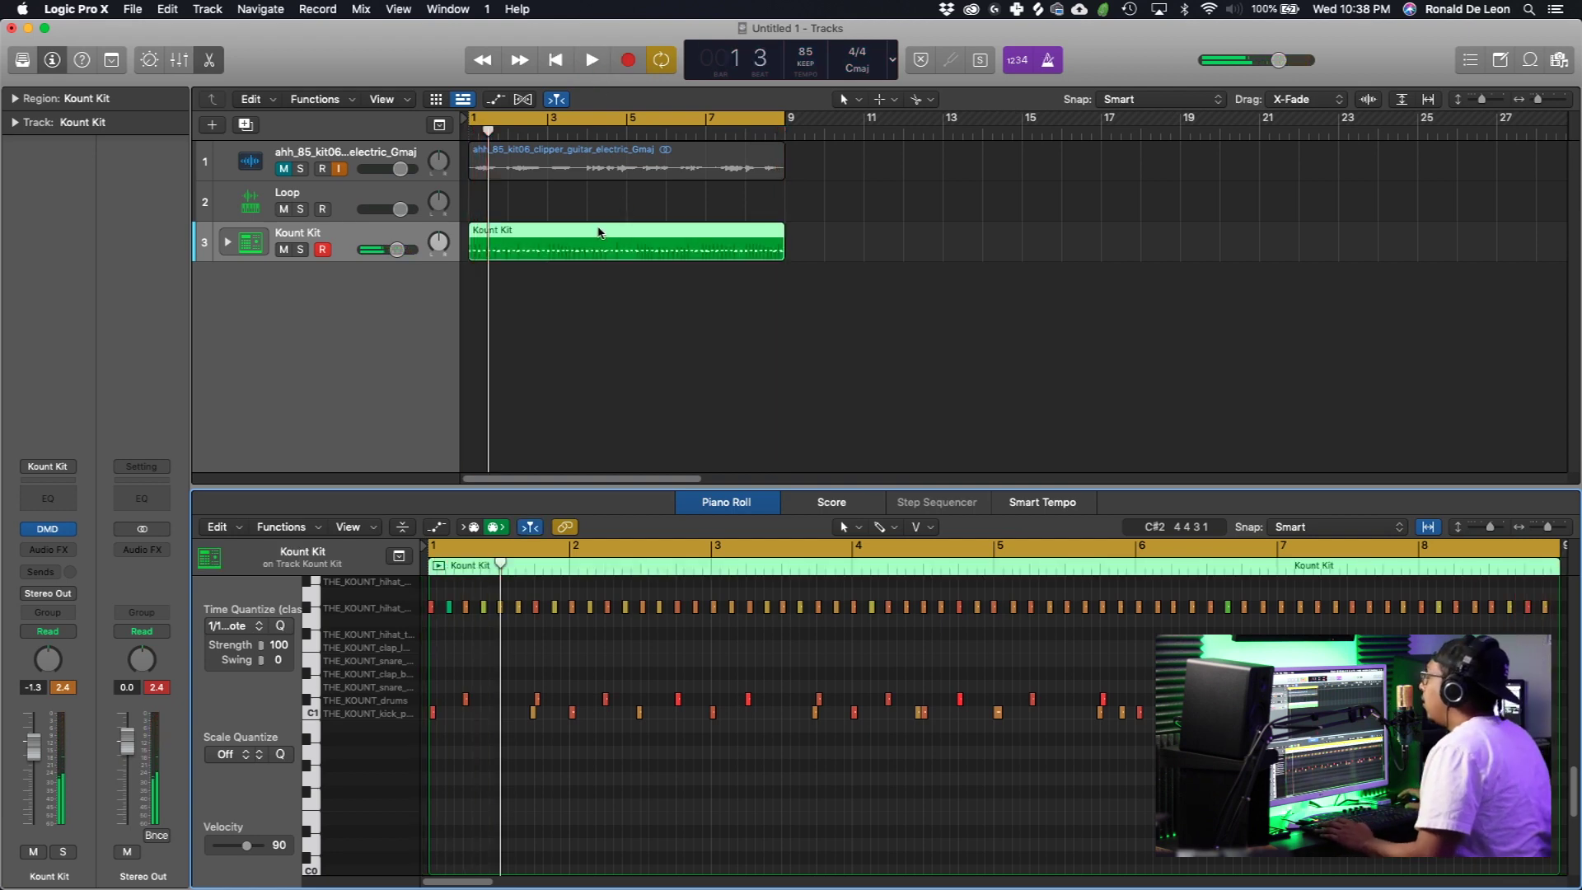
key("space")
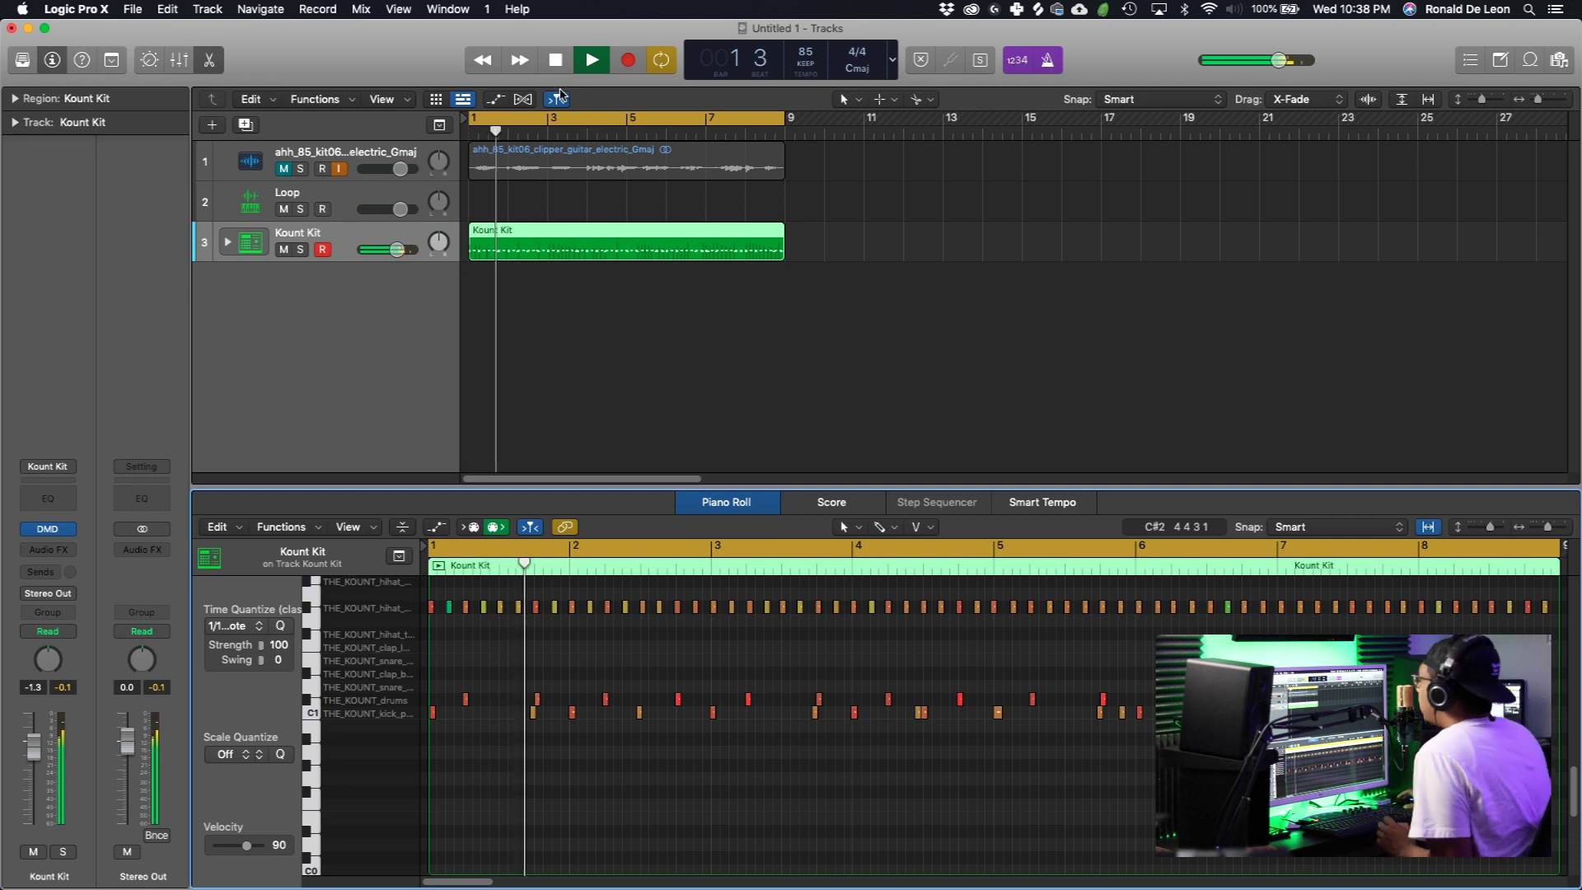
- Turn off the metronome and record a pattern of guitar slices on the Loop track from bar 1 to bar 5
left_click(1049, 62)
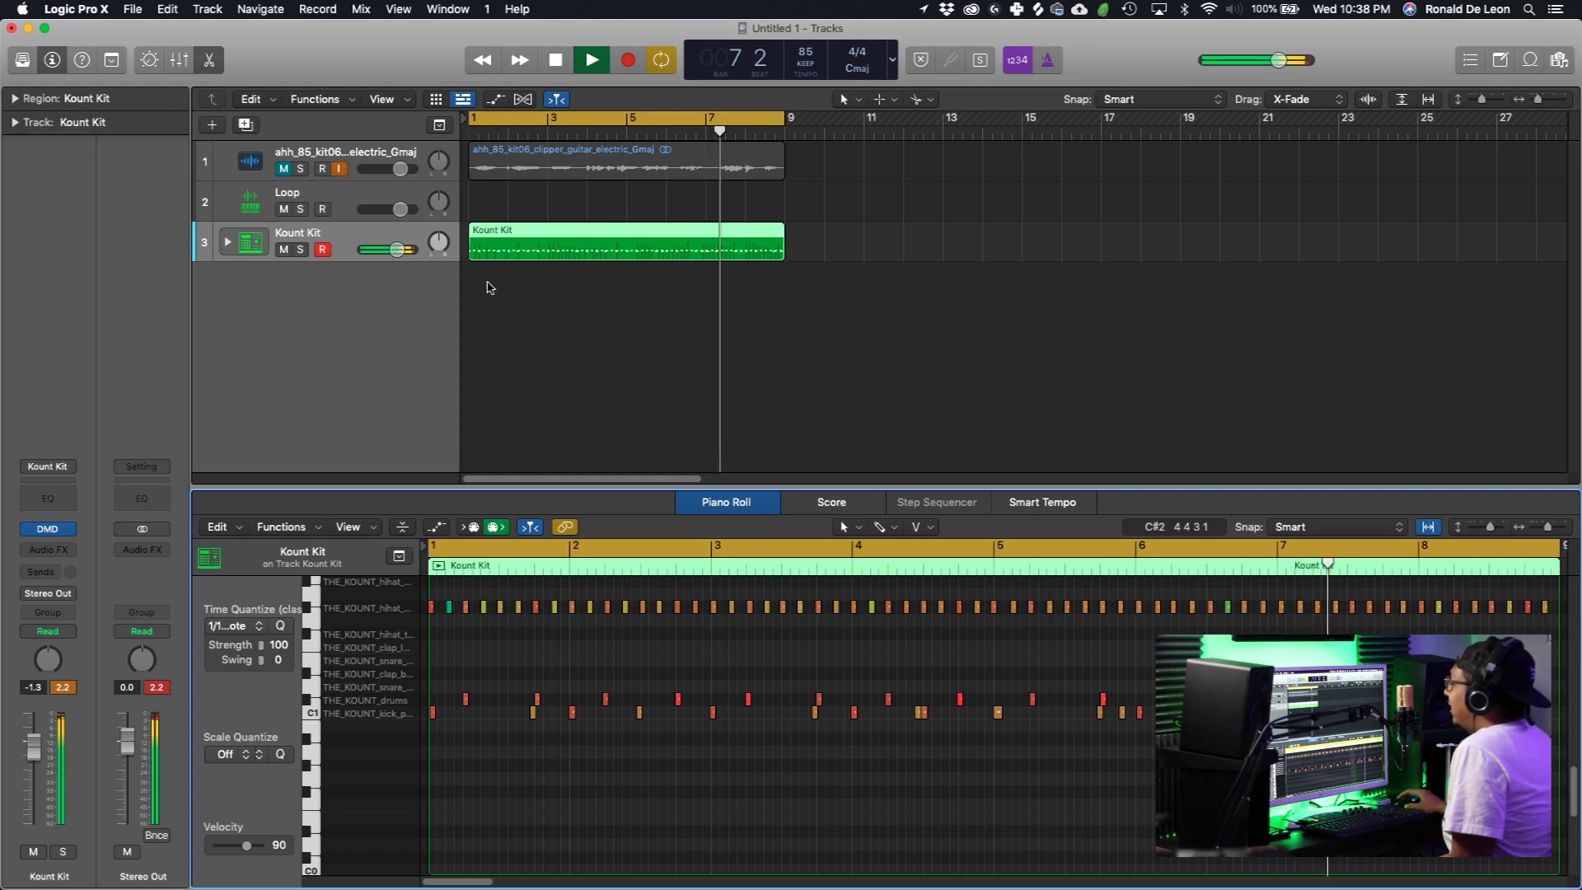
left_click(342, 196)
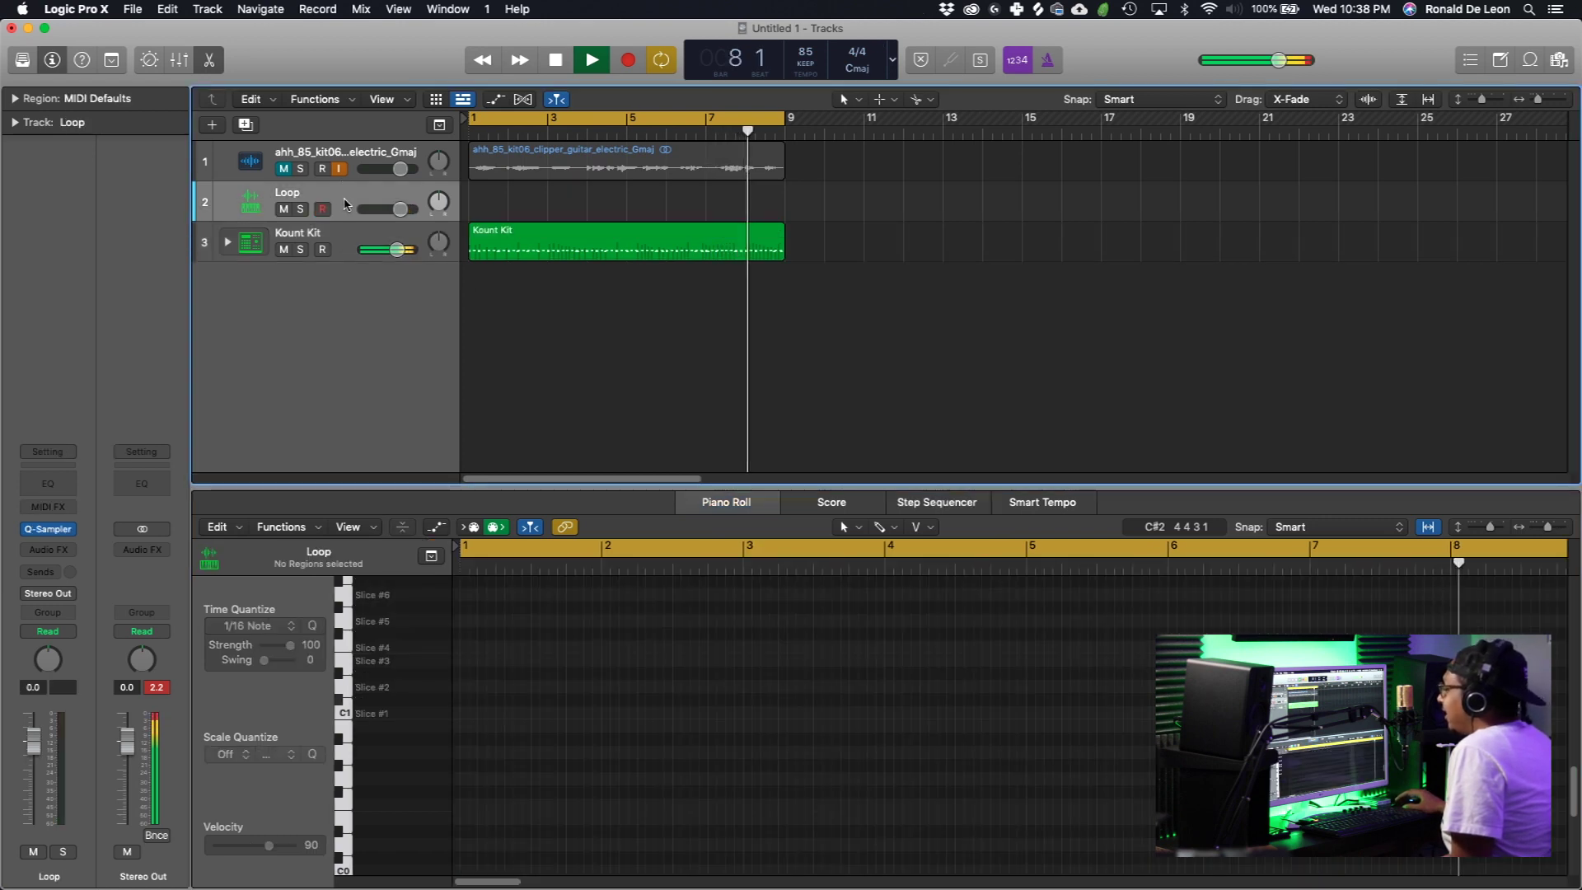
left_click(557, 60)
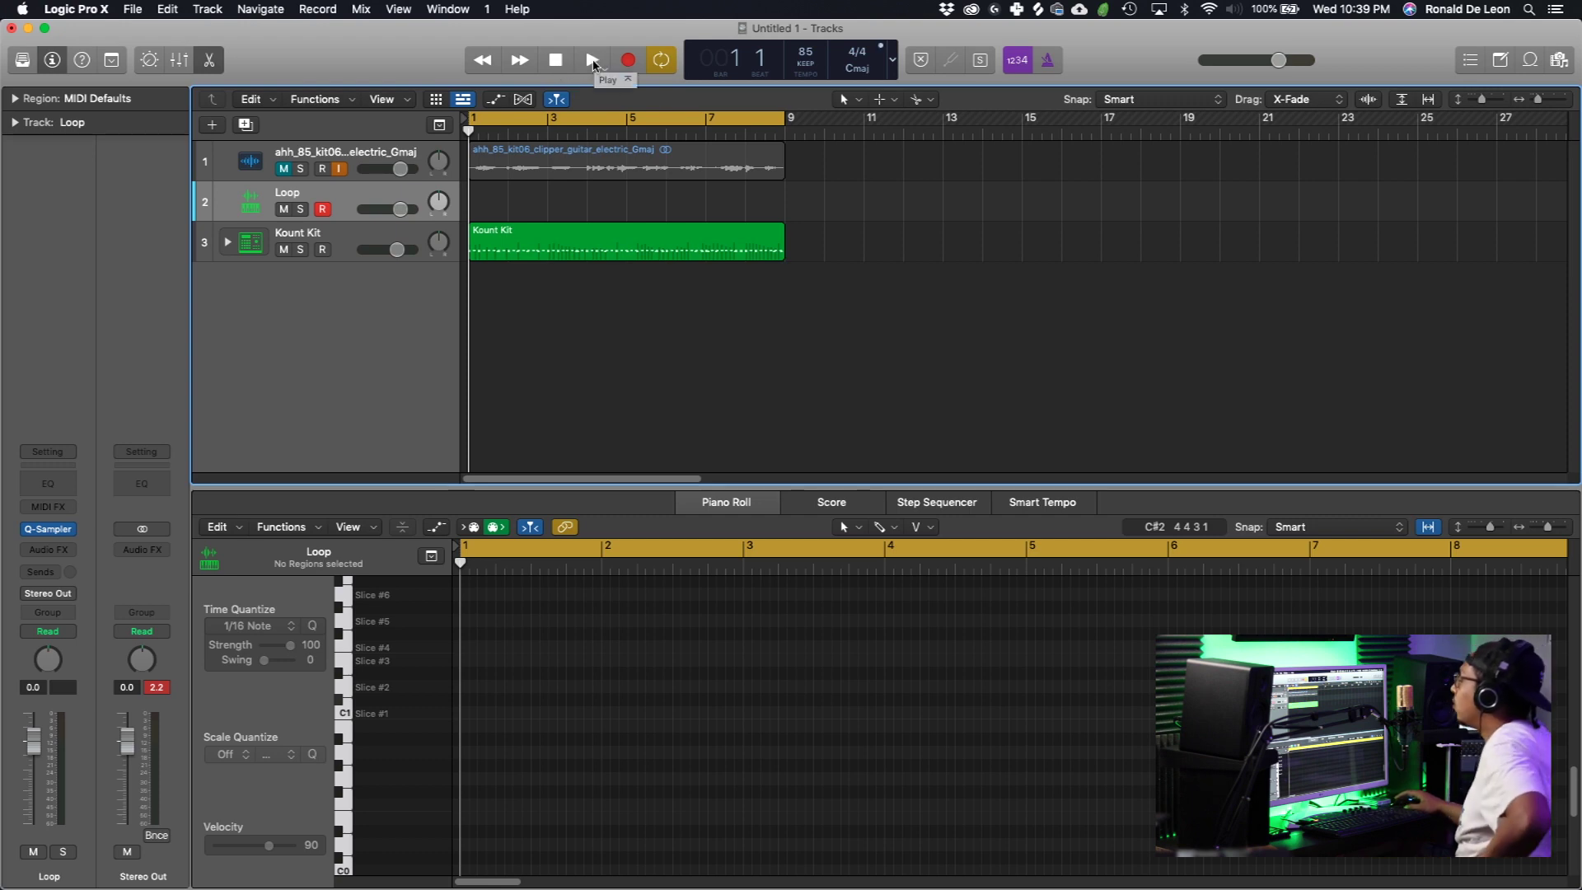
left_click(592, 60)
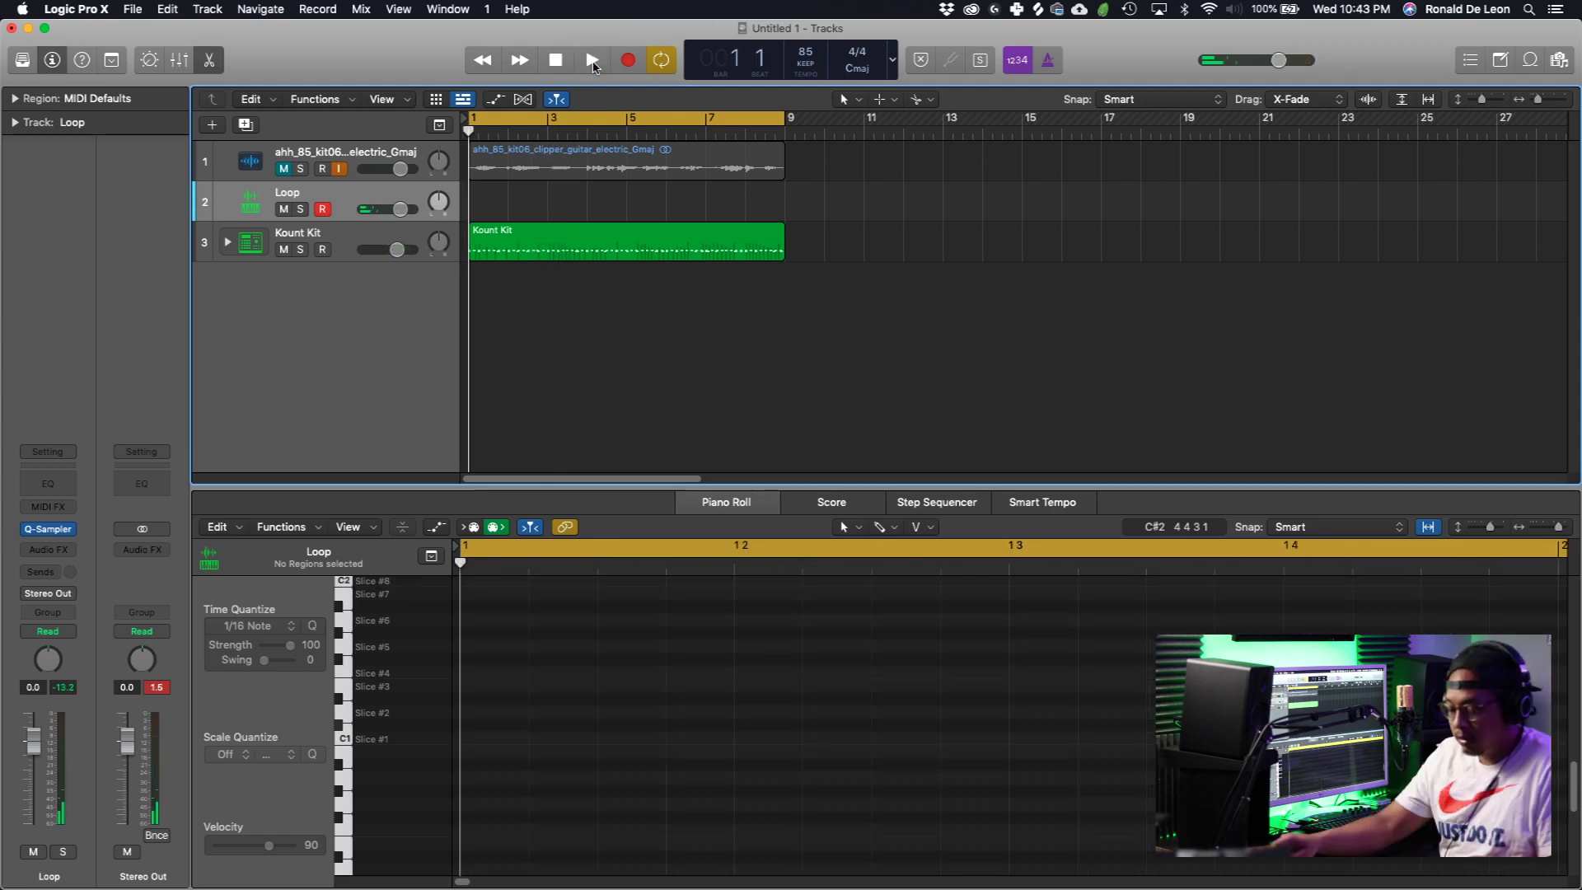
key("r")
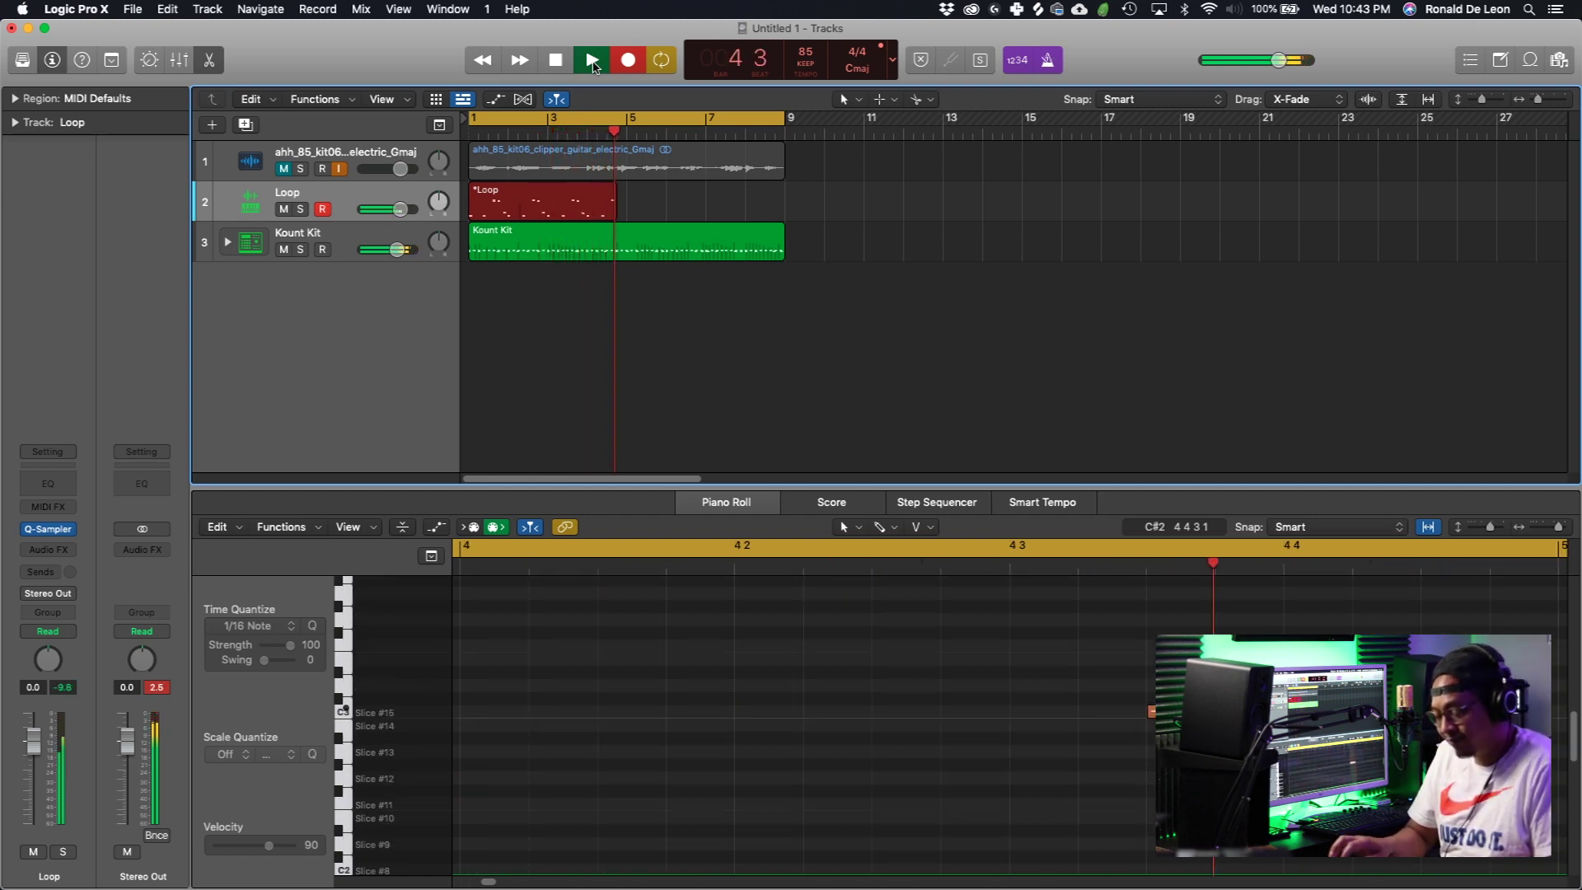
key("space")
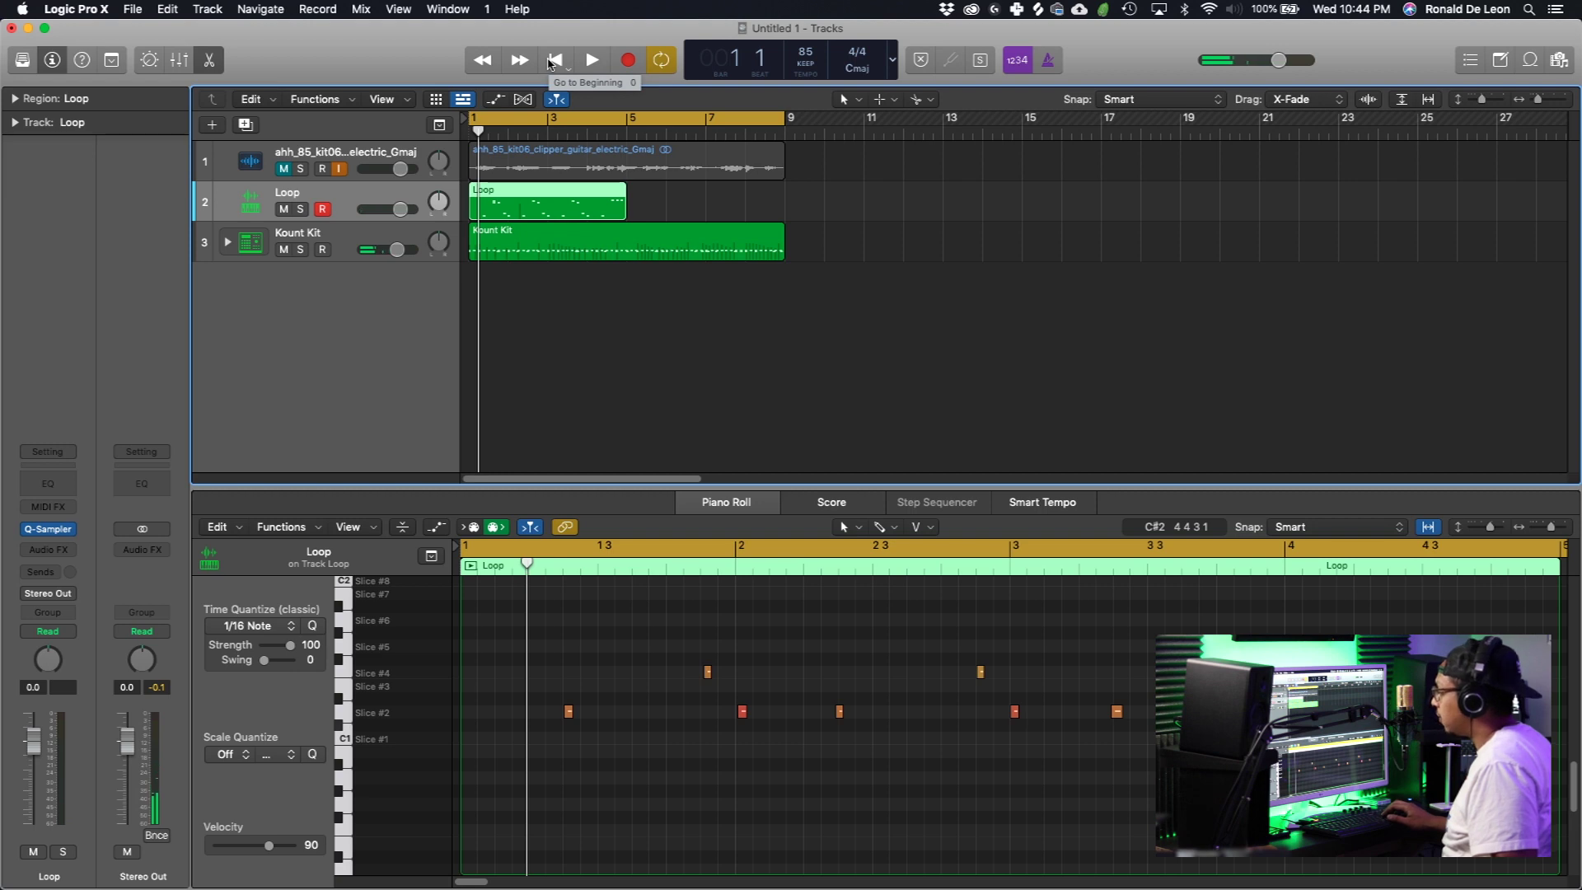
- Overdub a Slice #2 note at the beginning of the Loop region and align it with the start of bar 1
left_click(552, 61)
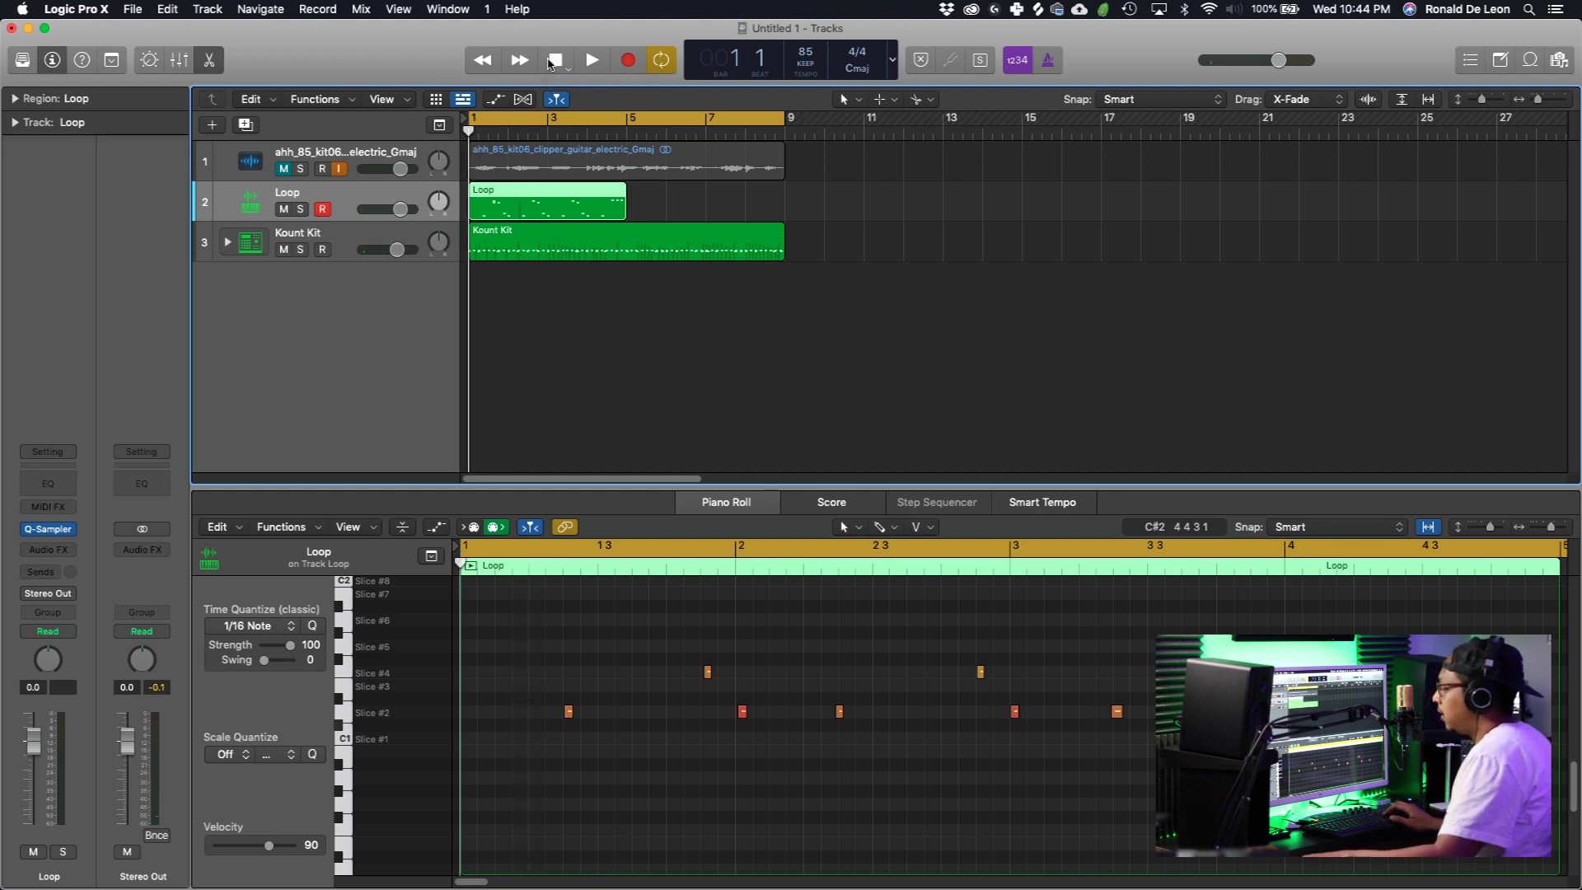
key("r")
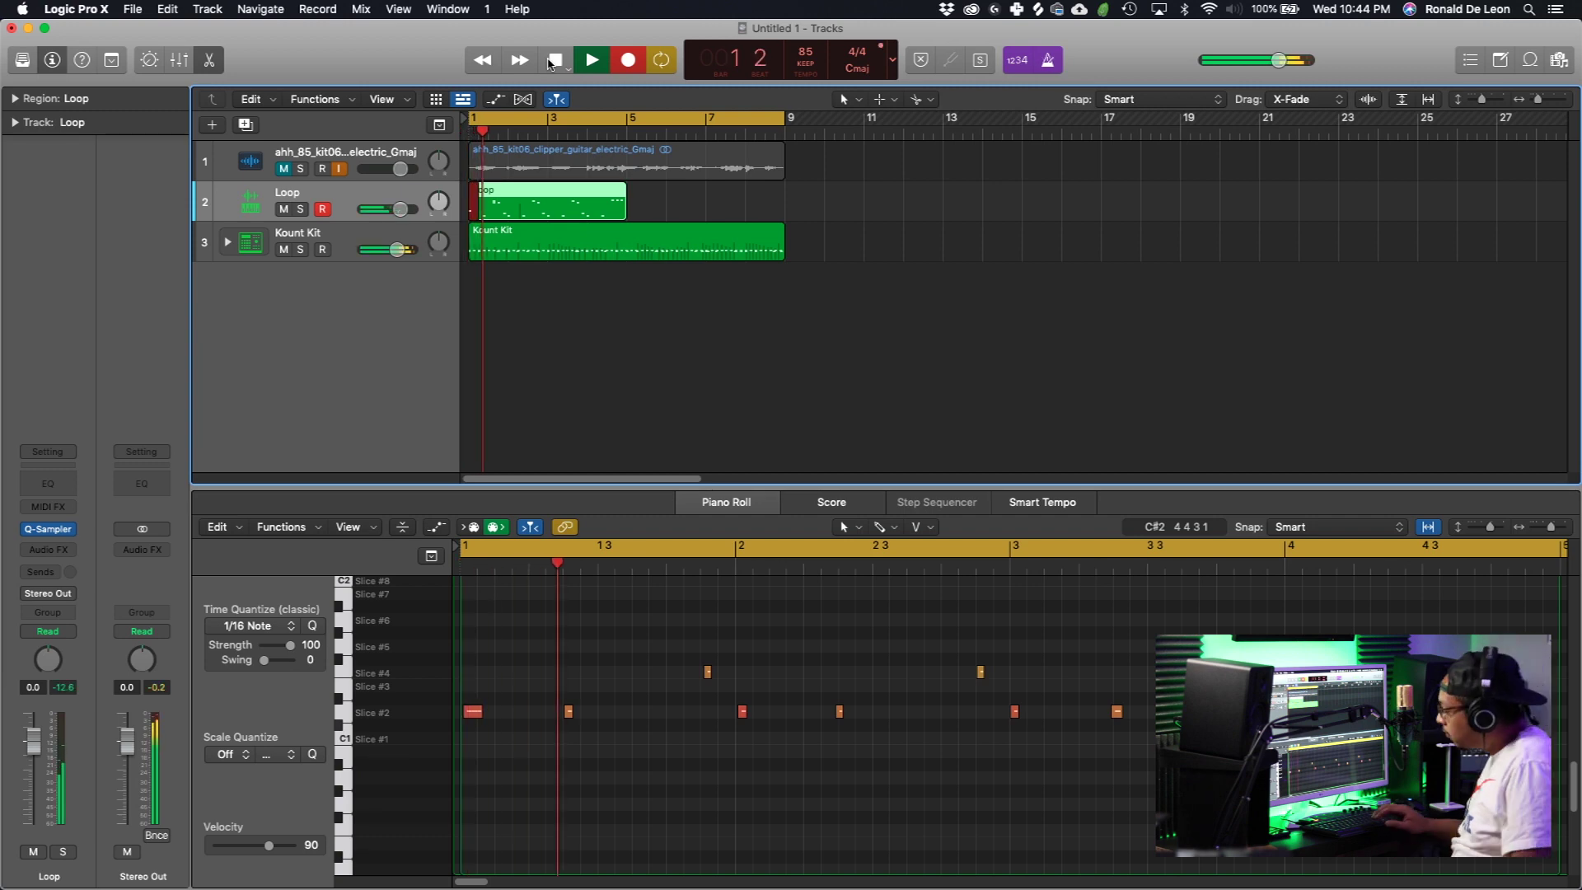
key("space")
key("space")
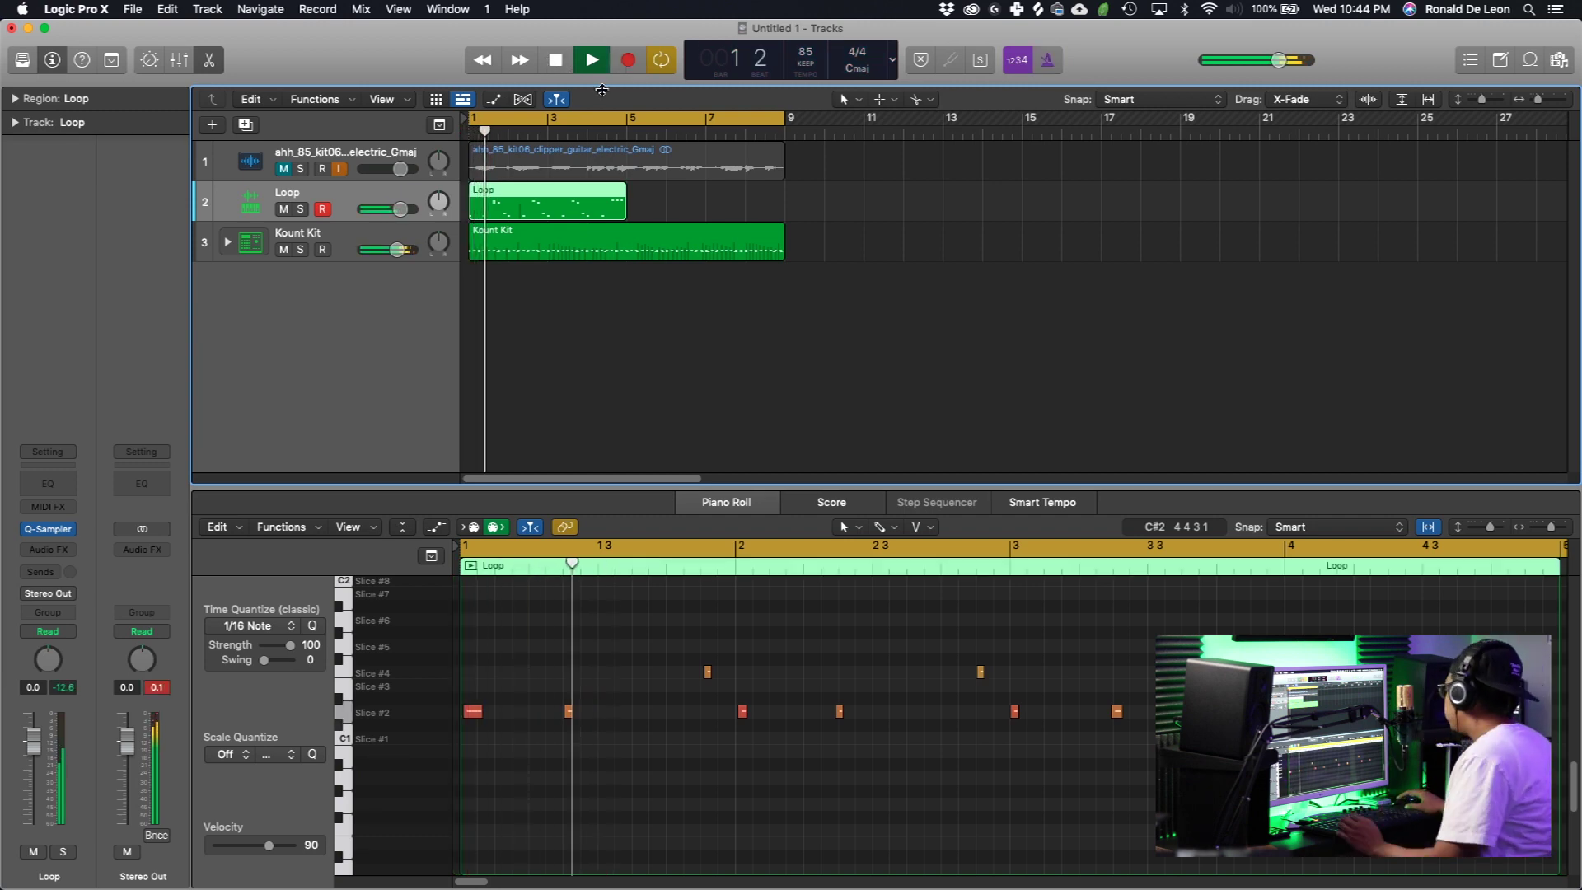
key("space")
left_click(480, 714)
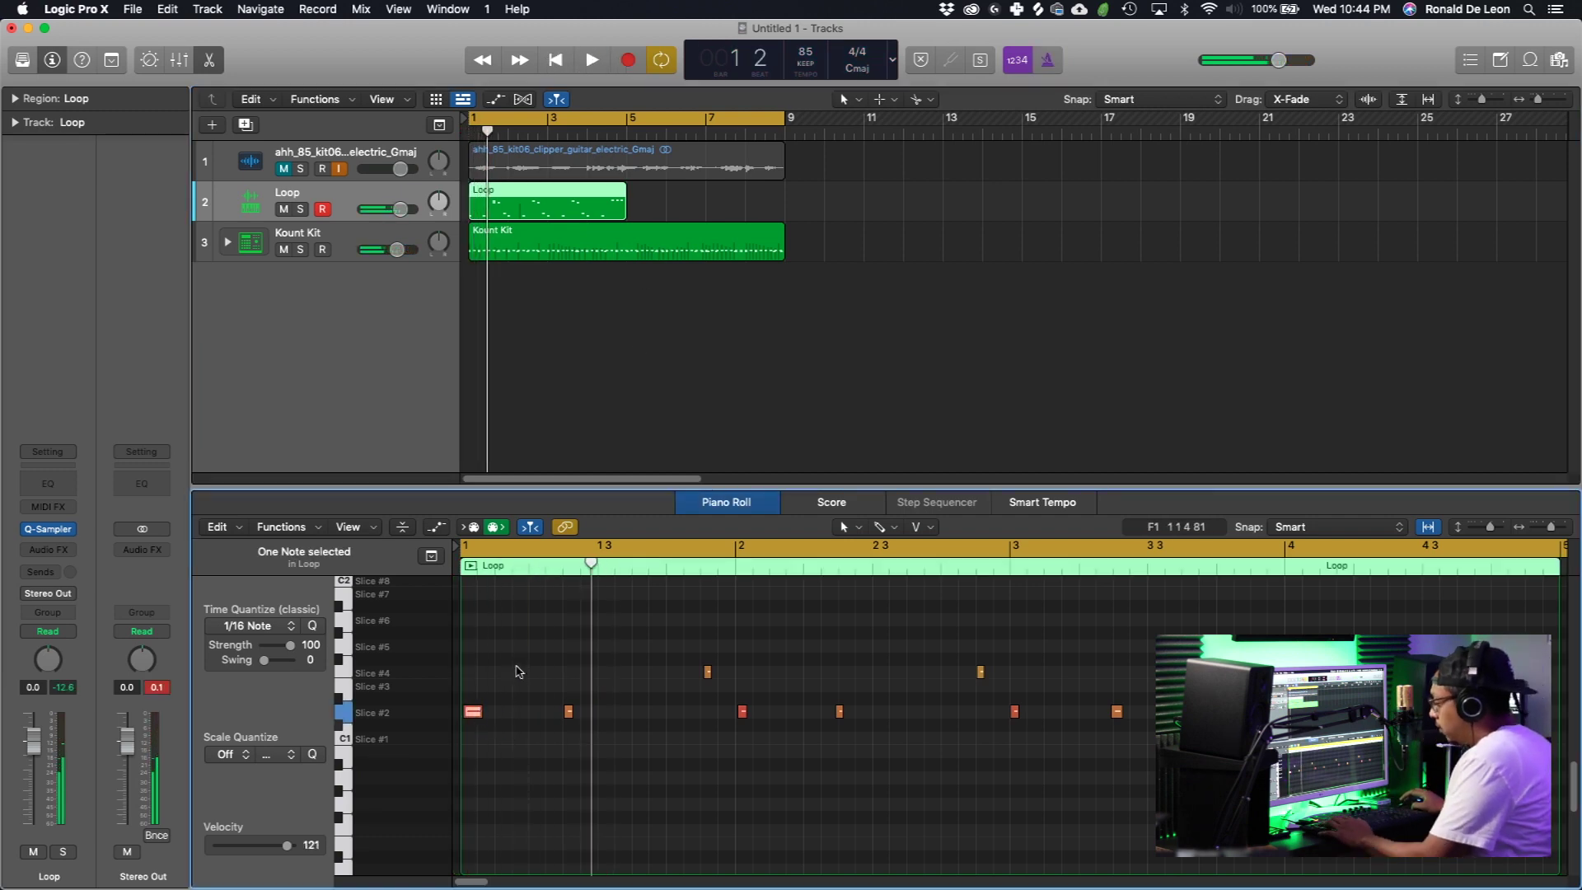
- Set the Loop track volume to 0.7 dB while the beat plays
key("space")
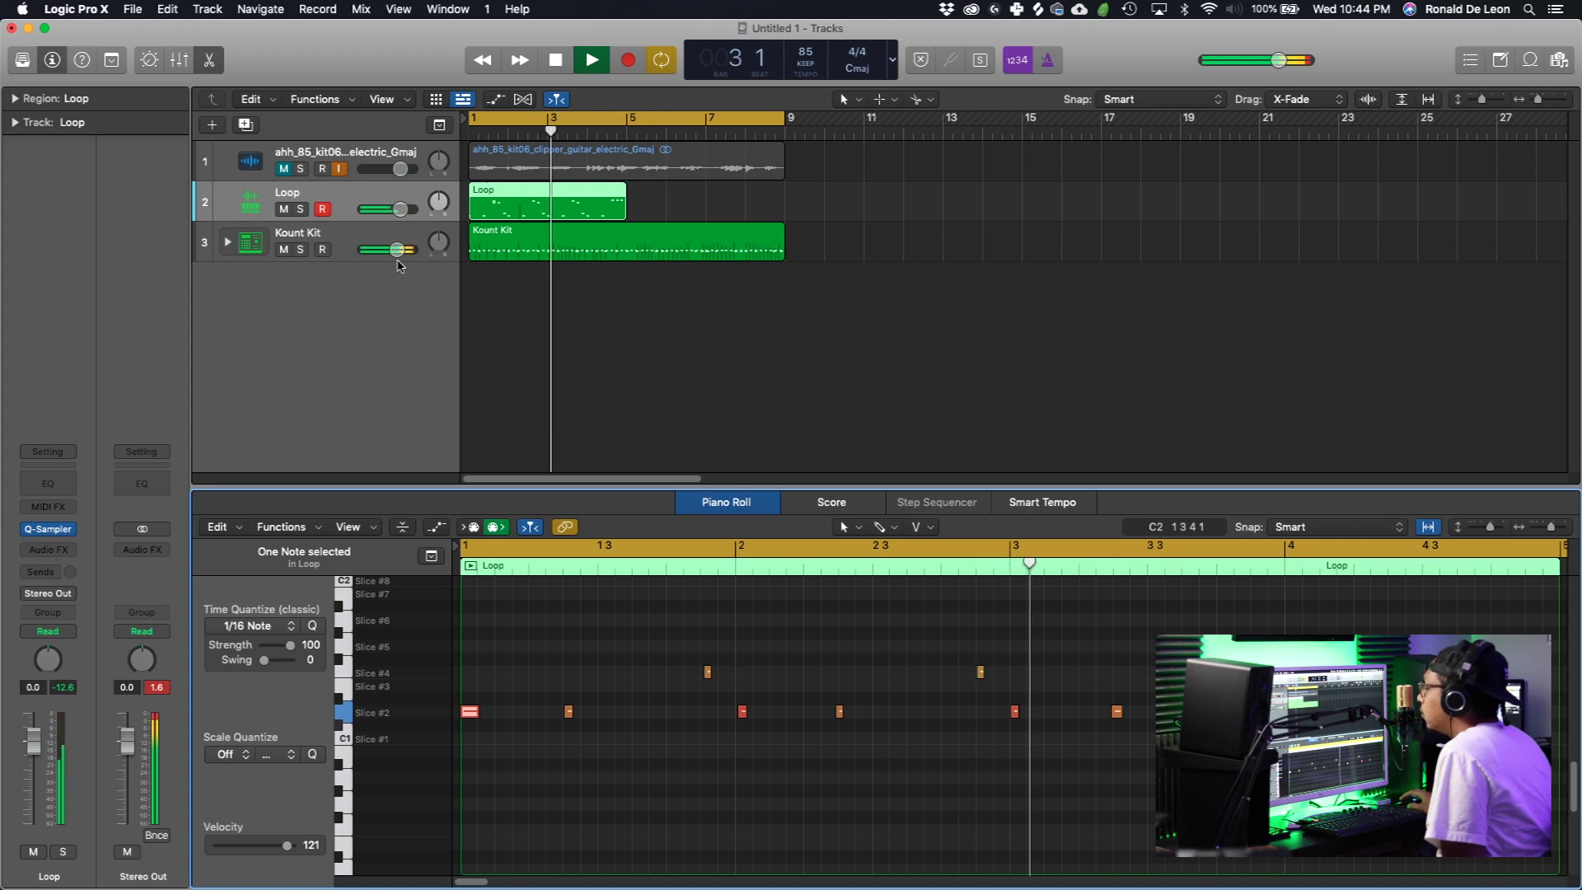
left_click_drag(401, 208, 402, 209)
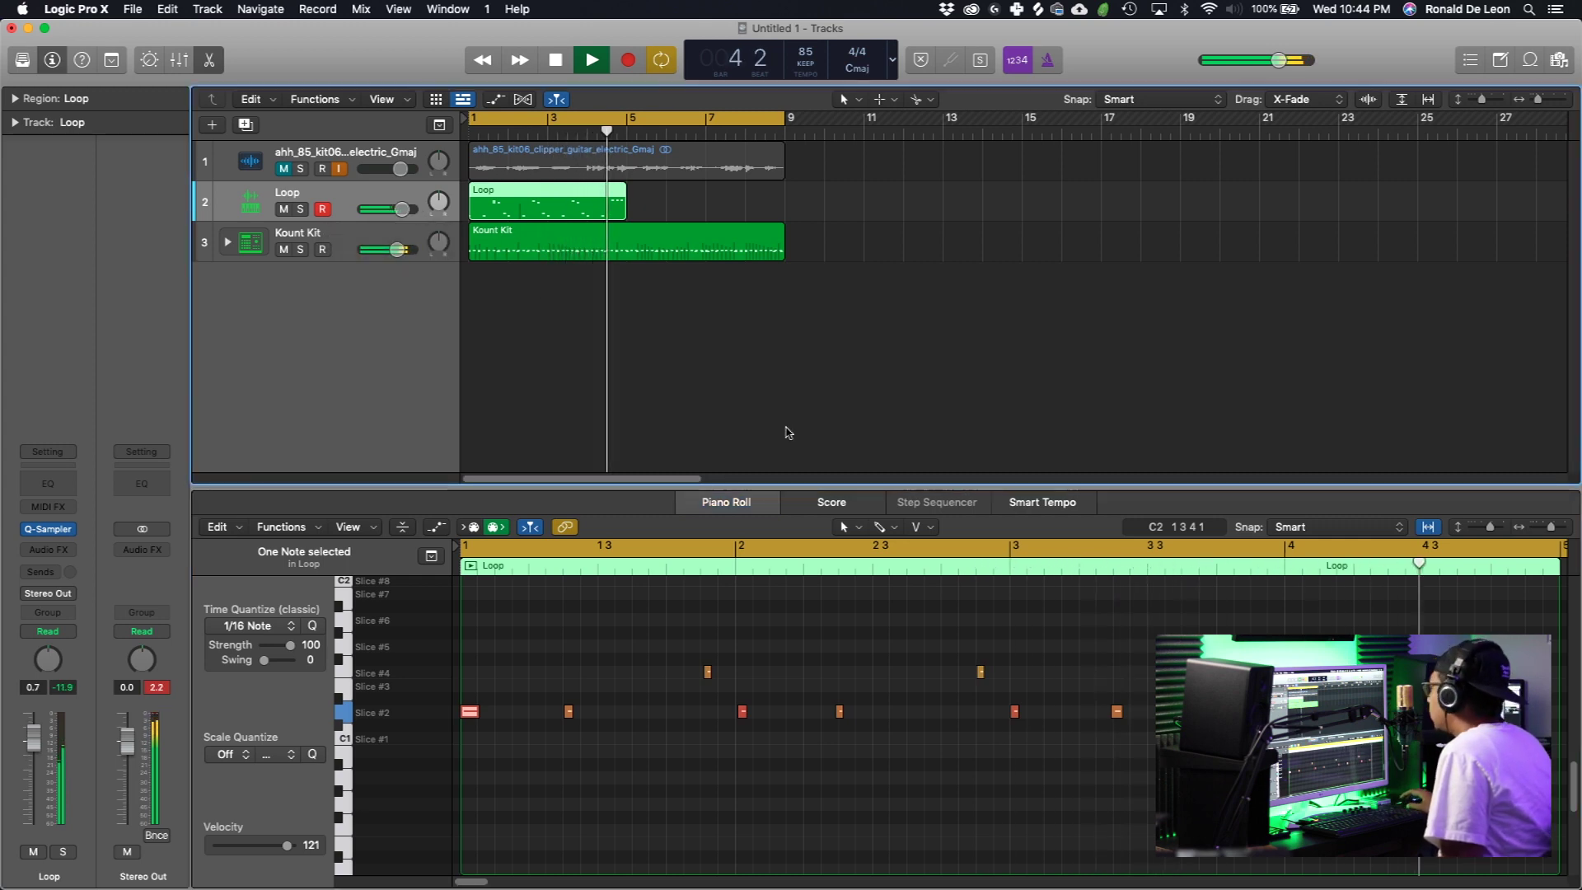
- Repeat the Loop region once so it fills bars 1 to 9, and join both regions into one
key("super+r")
key("space")
key("space")
left_click_drag(830, 188, 560, 204)
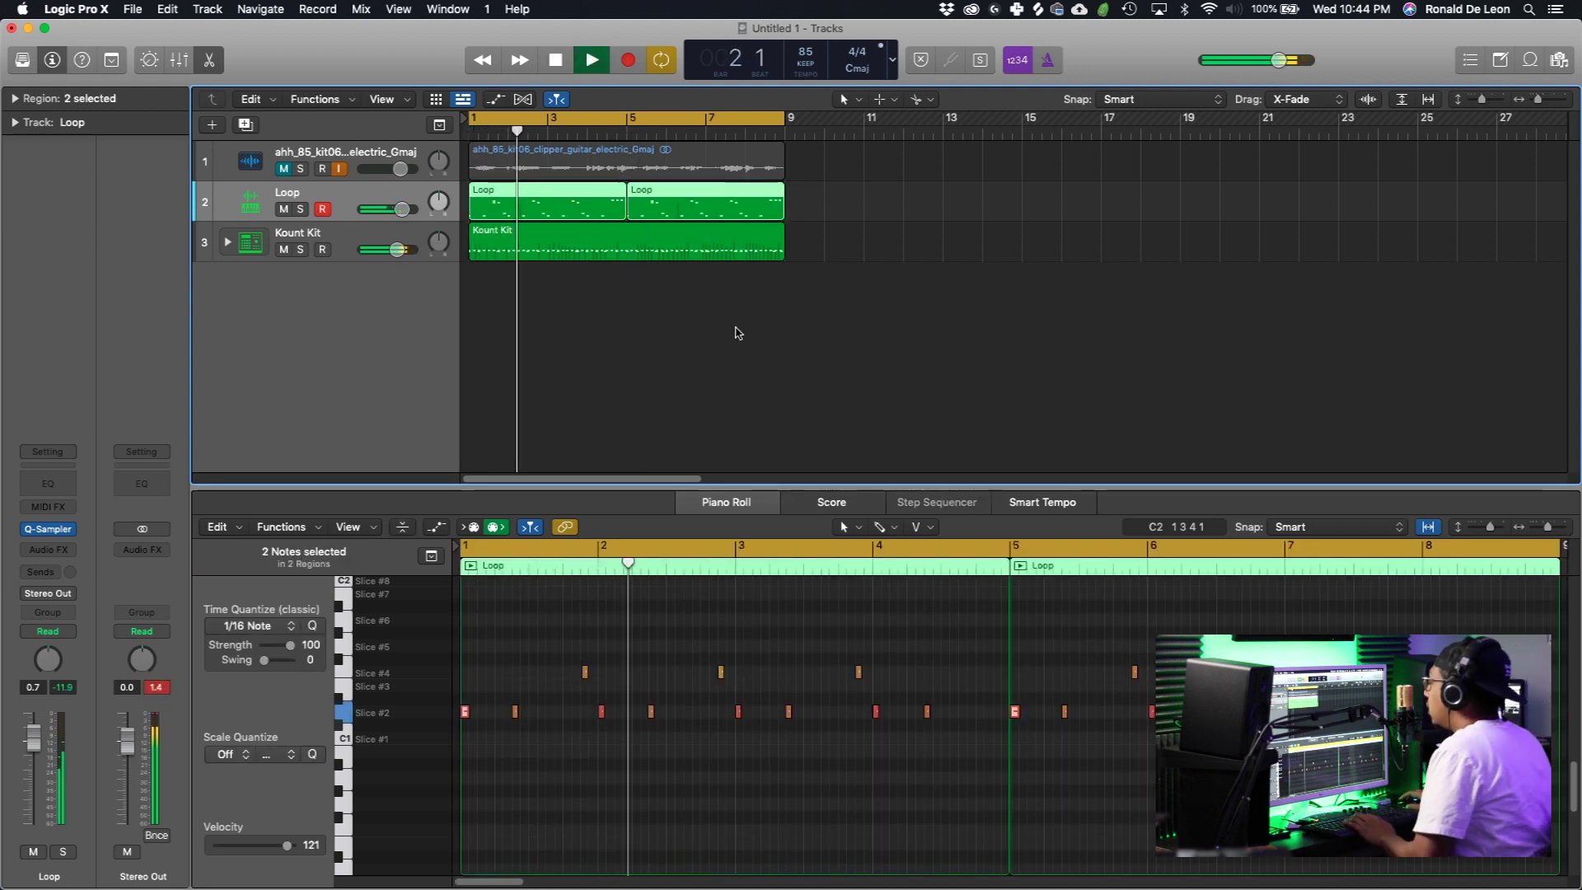
key("super+j")
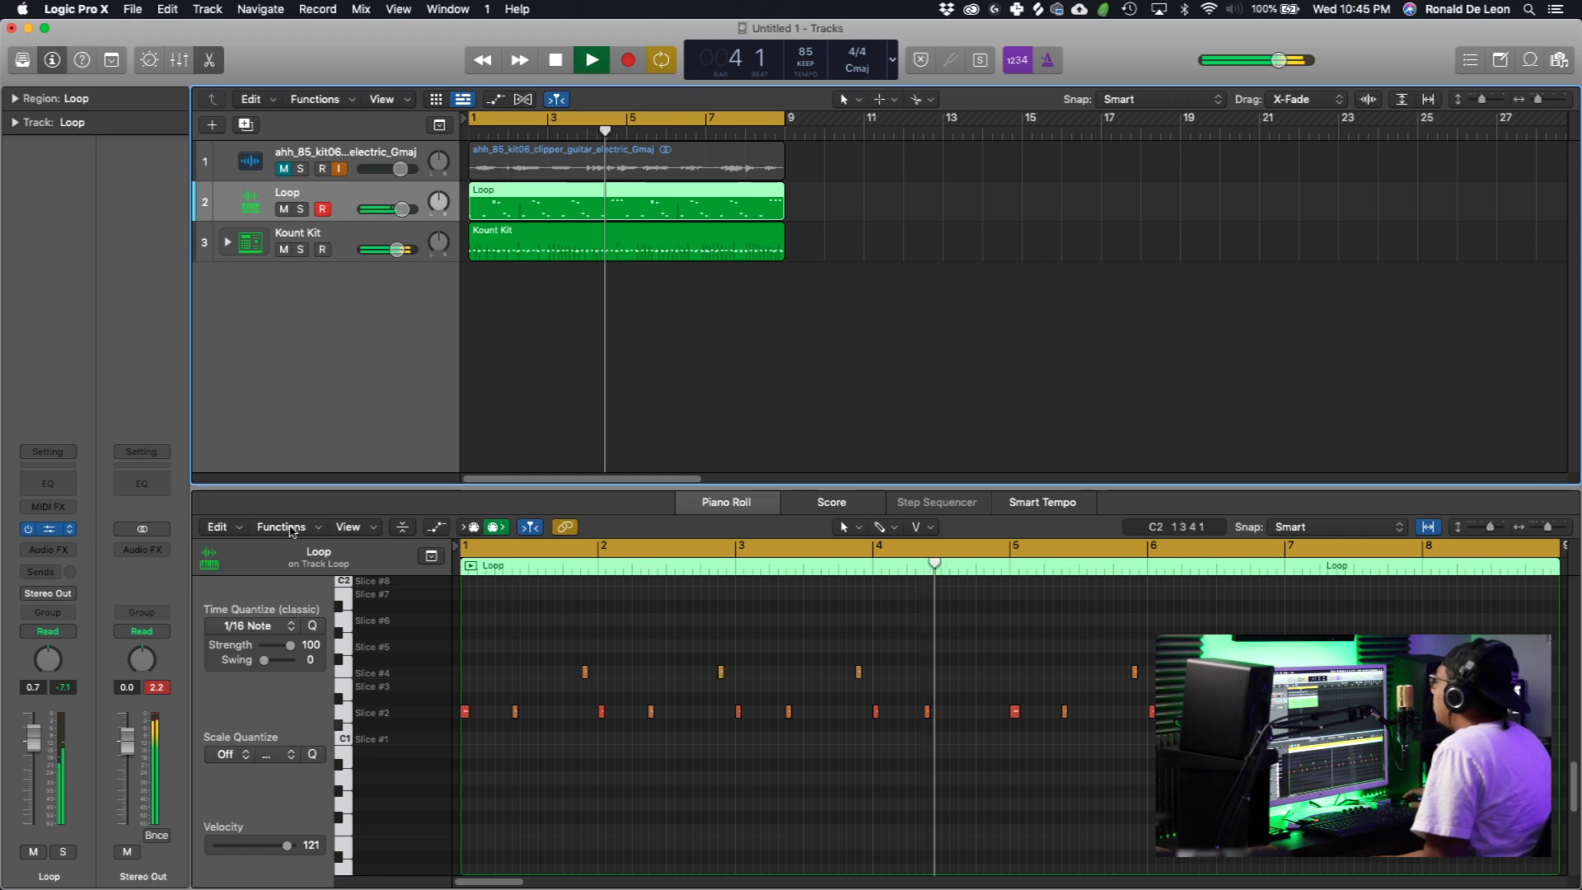
- Show the Loop track's Quick Sampler and turn on its filter with the LP 12dB Lush type
key("v")
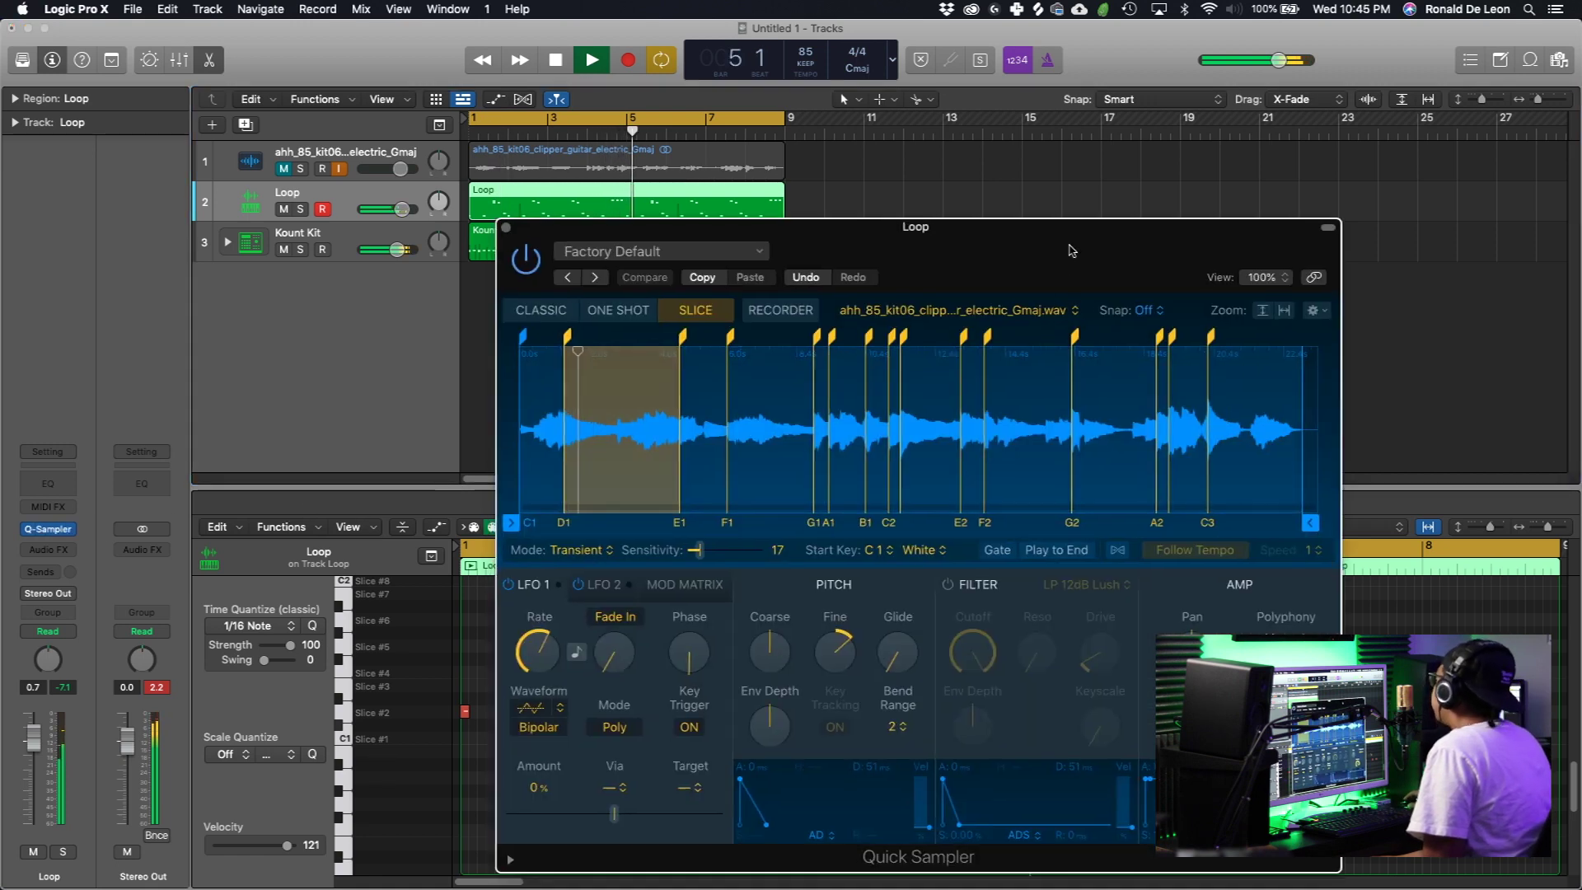
left_click_drag(1065, 256, 1133, 167)
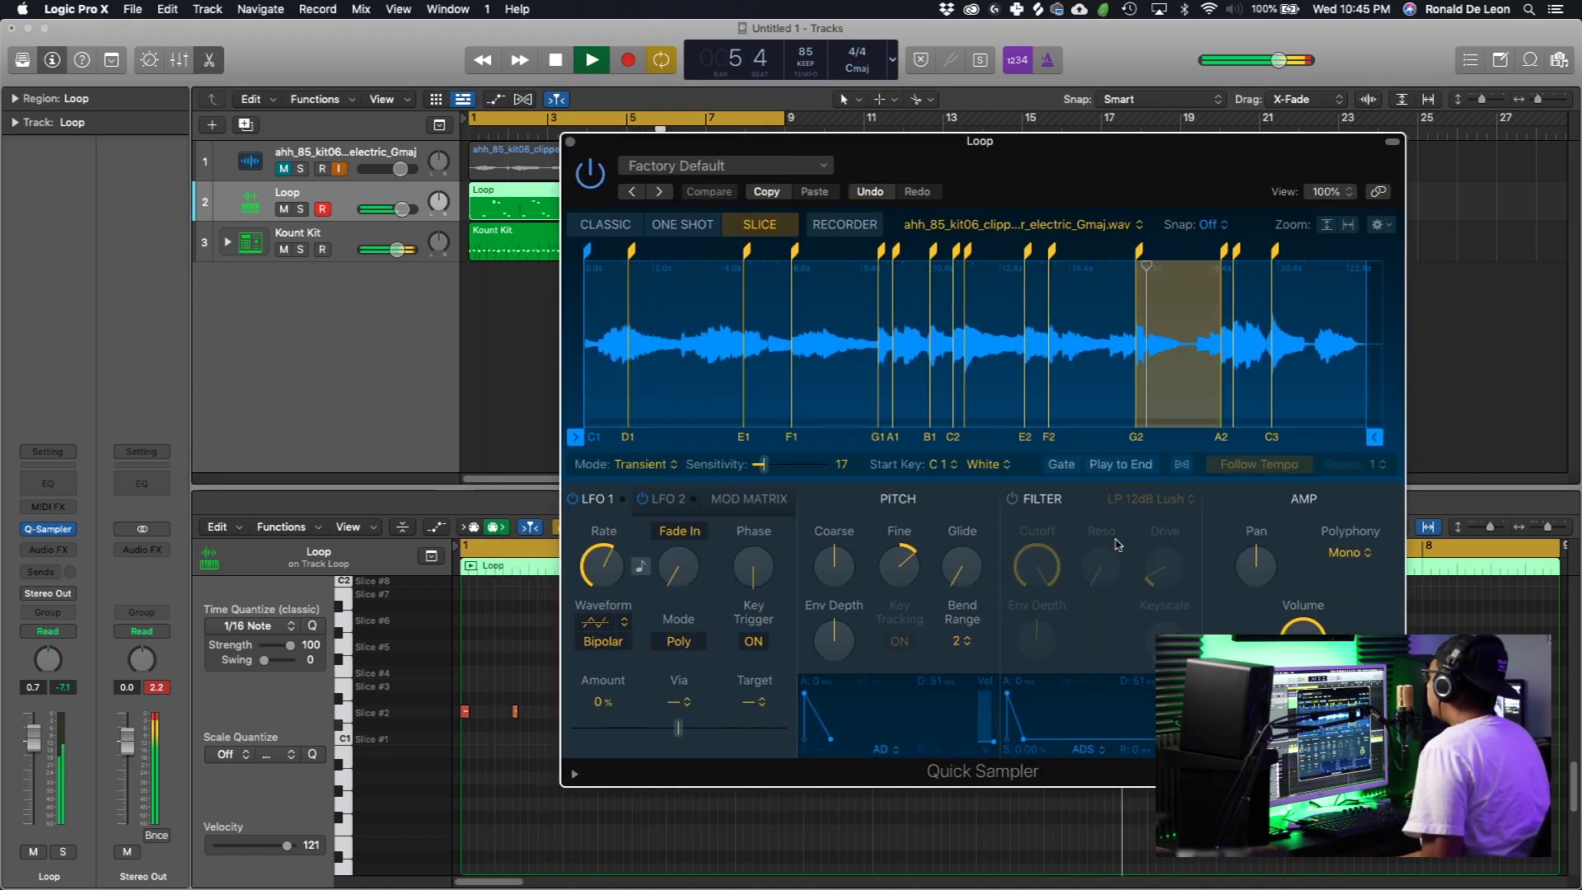
left_click(1012, 501)
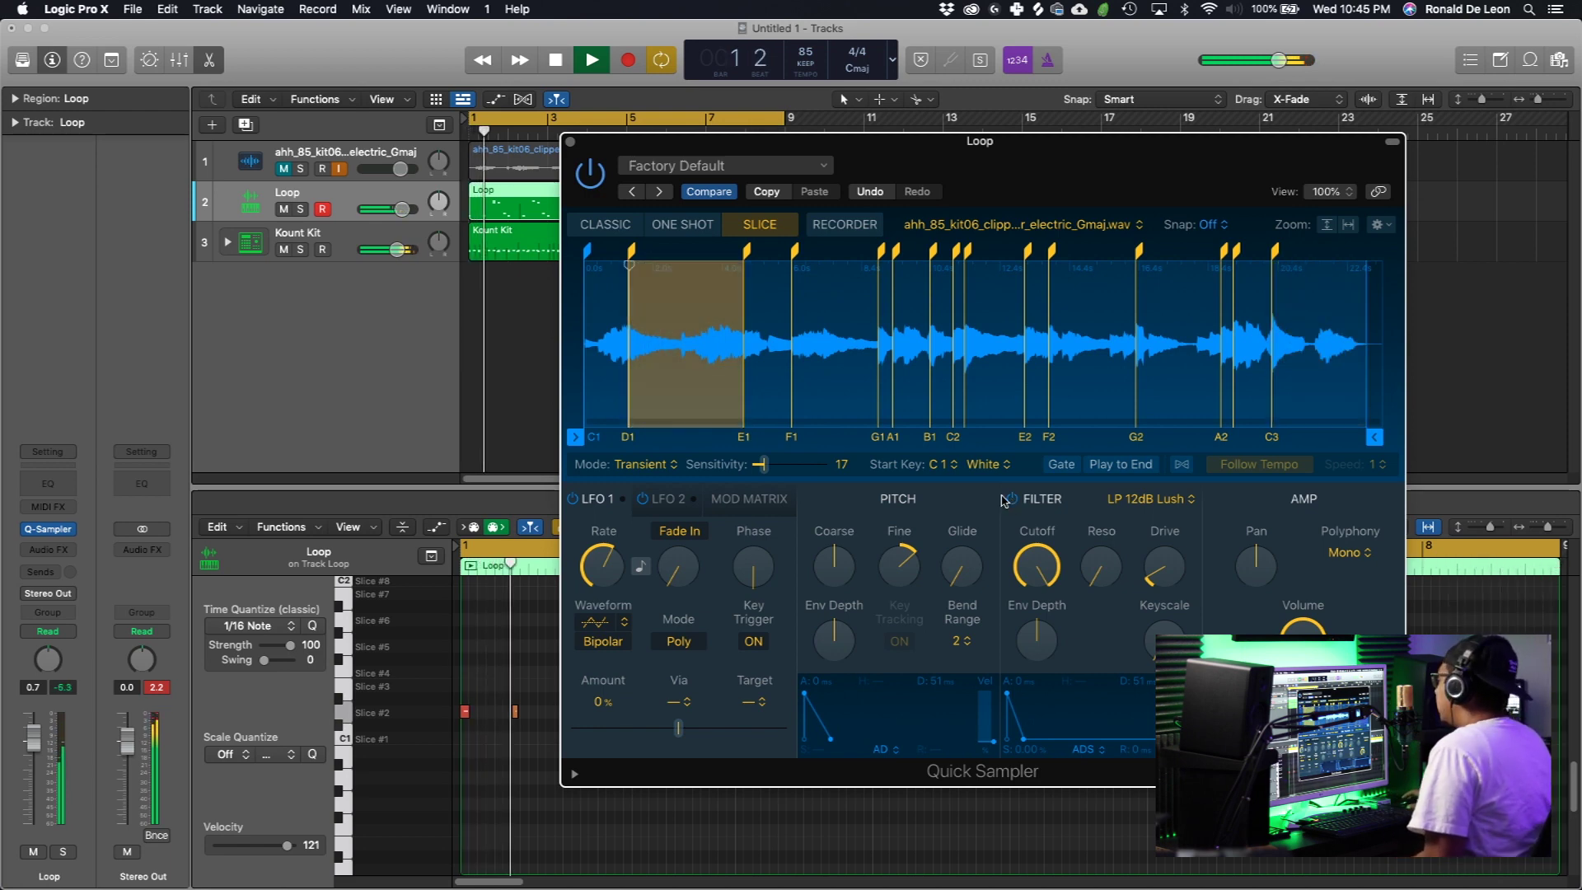
- Assign LFO 1 to the filter cutoff with an amount of +33.4% and listen to the result
key("space")
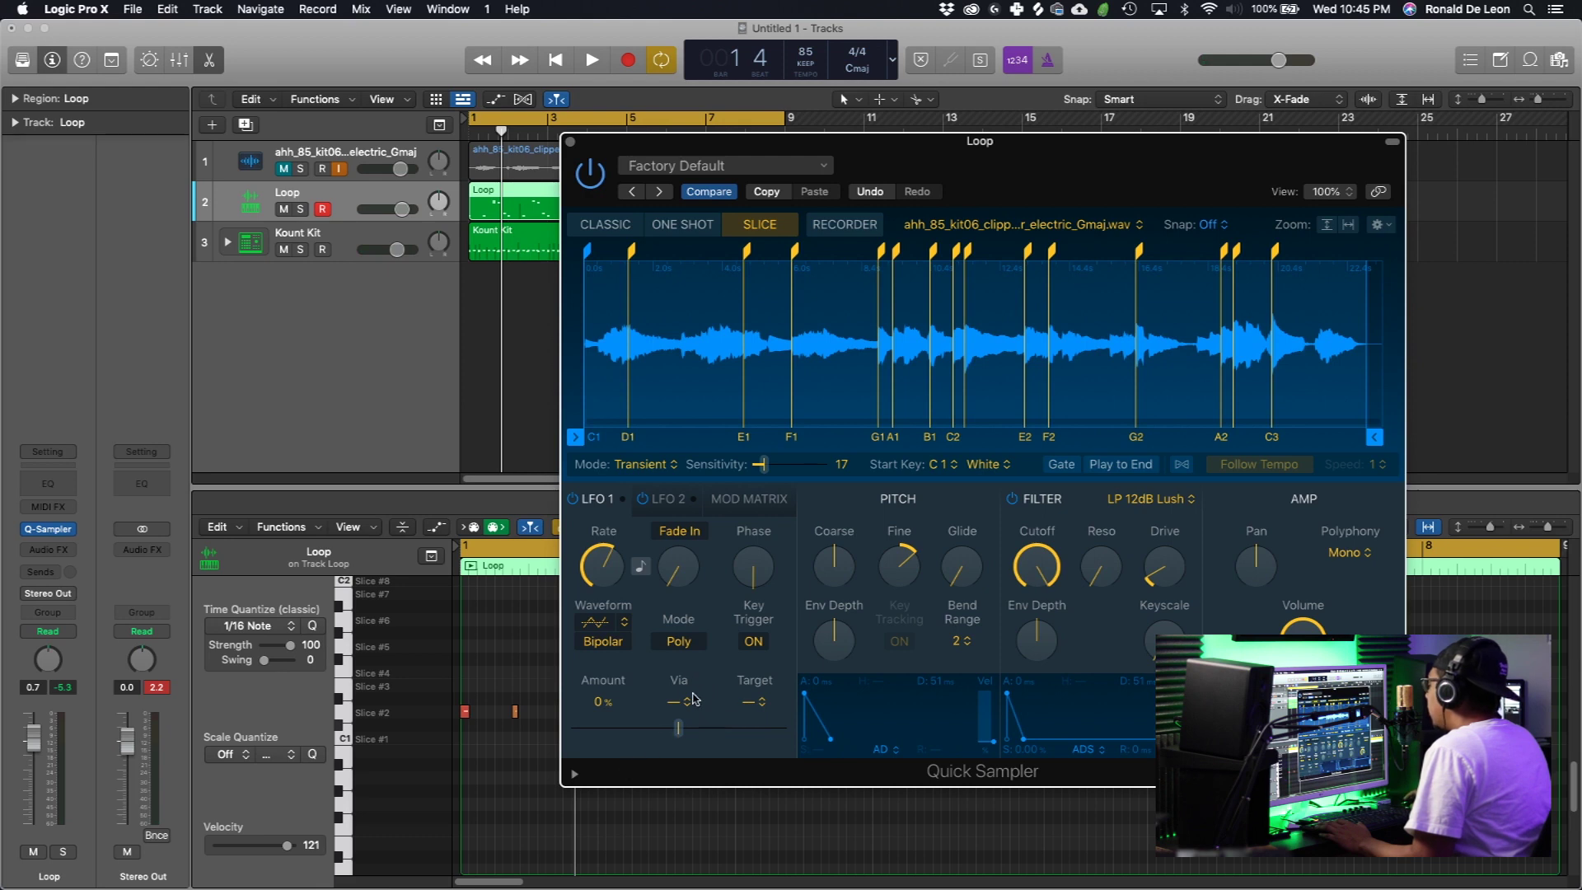
left_click(754, 705)
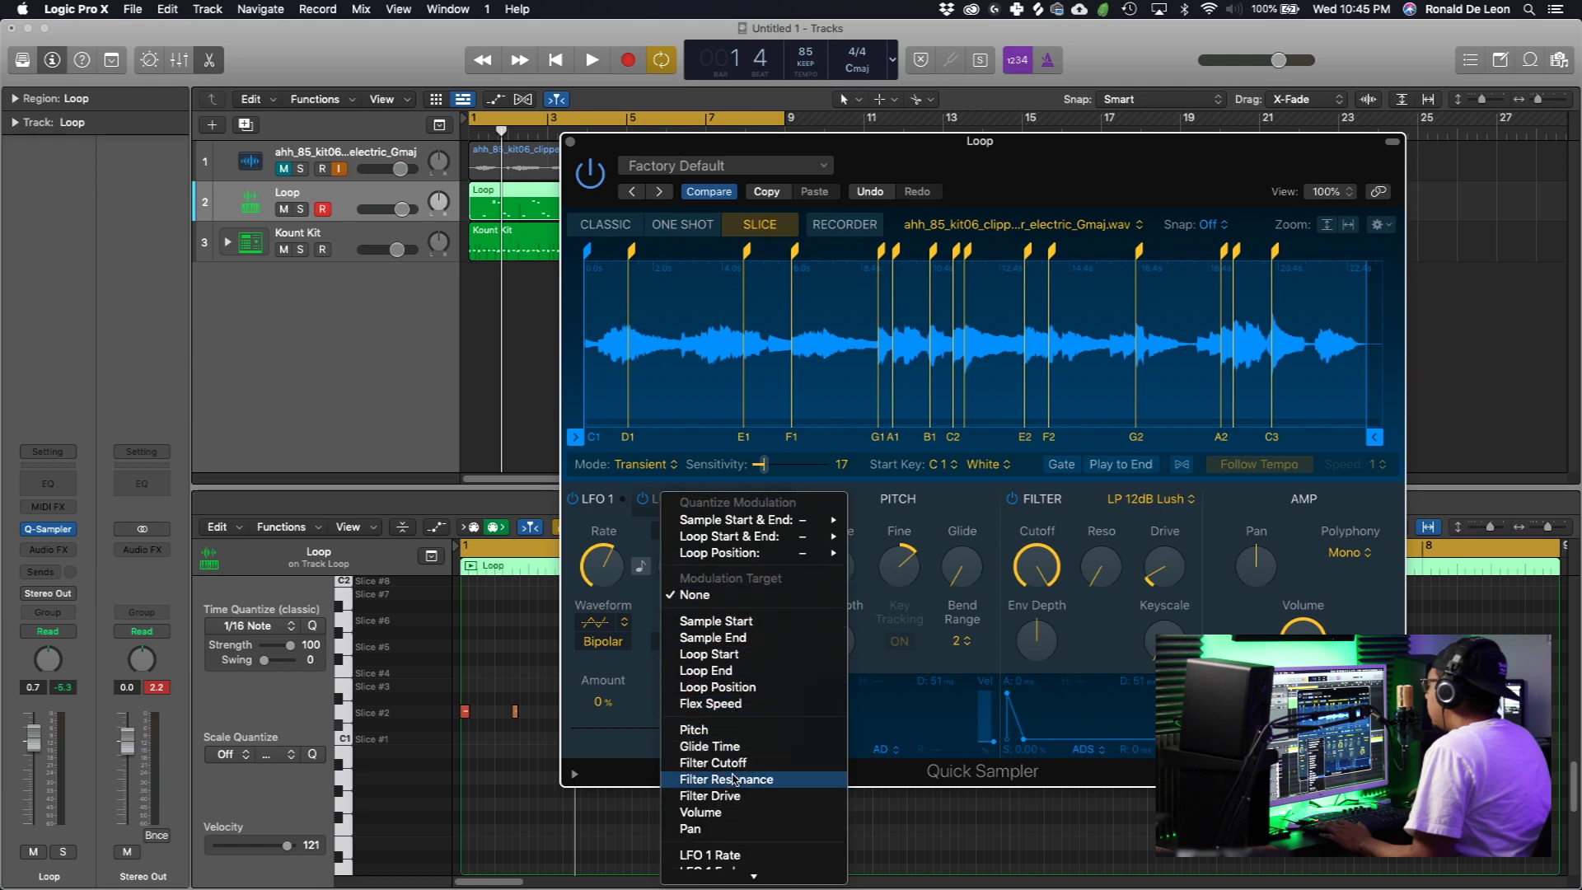
left_click(735, 764)
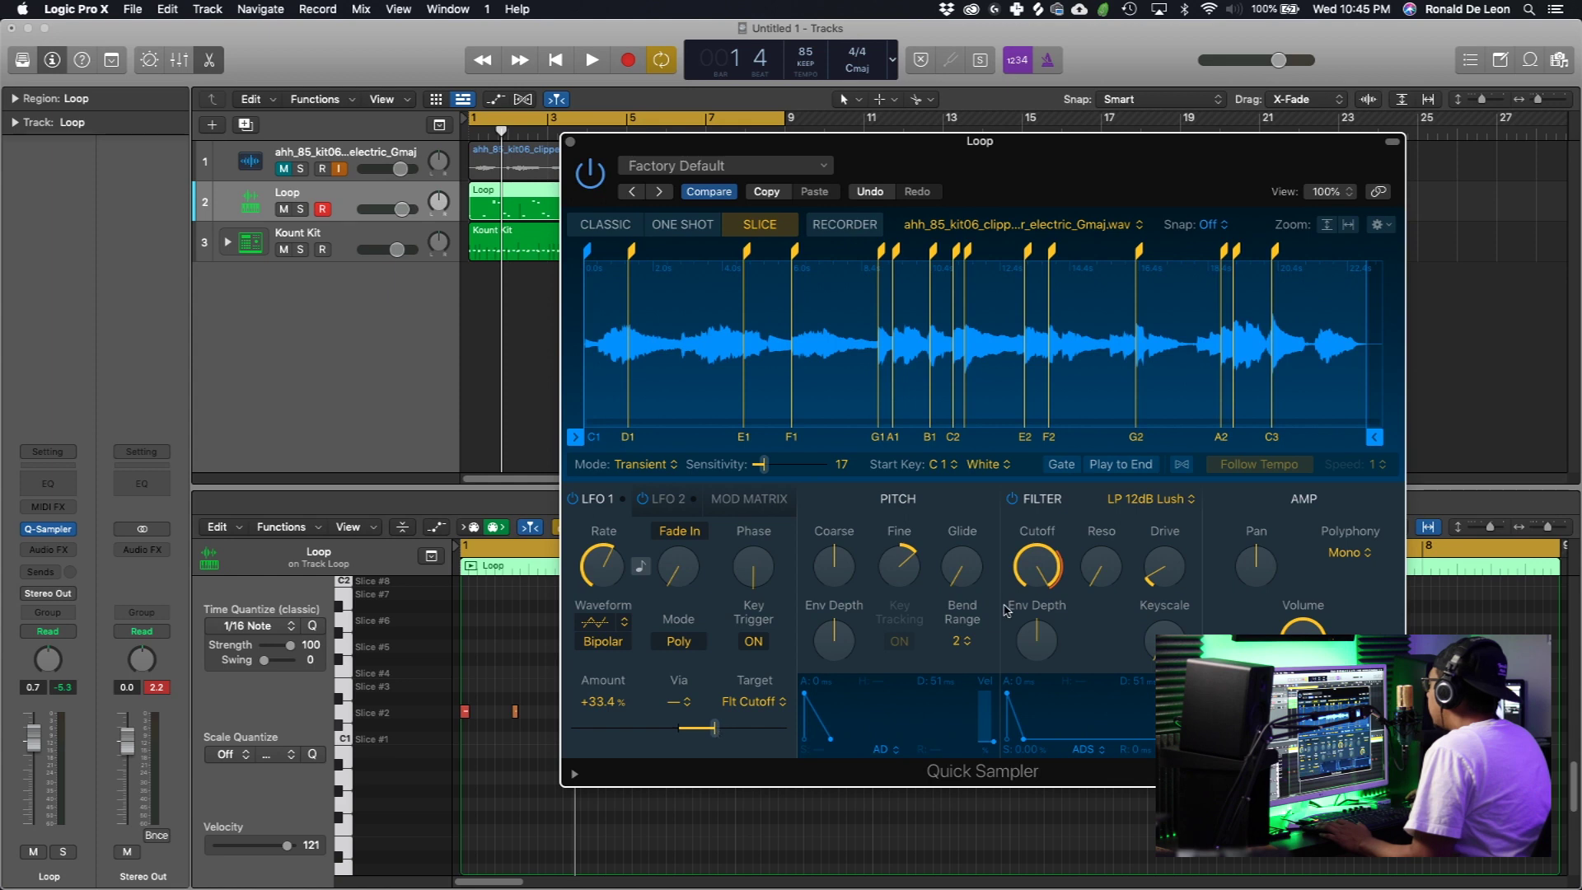
key("space")
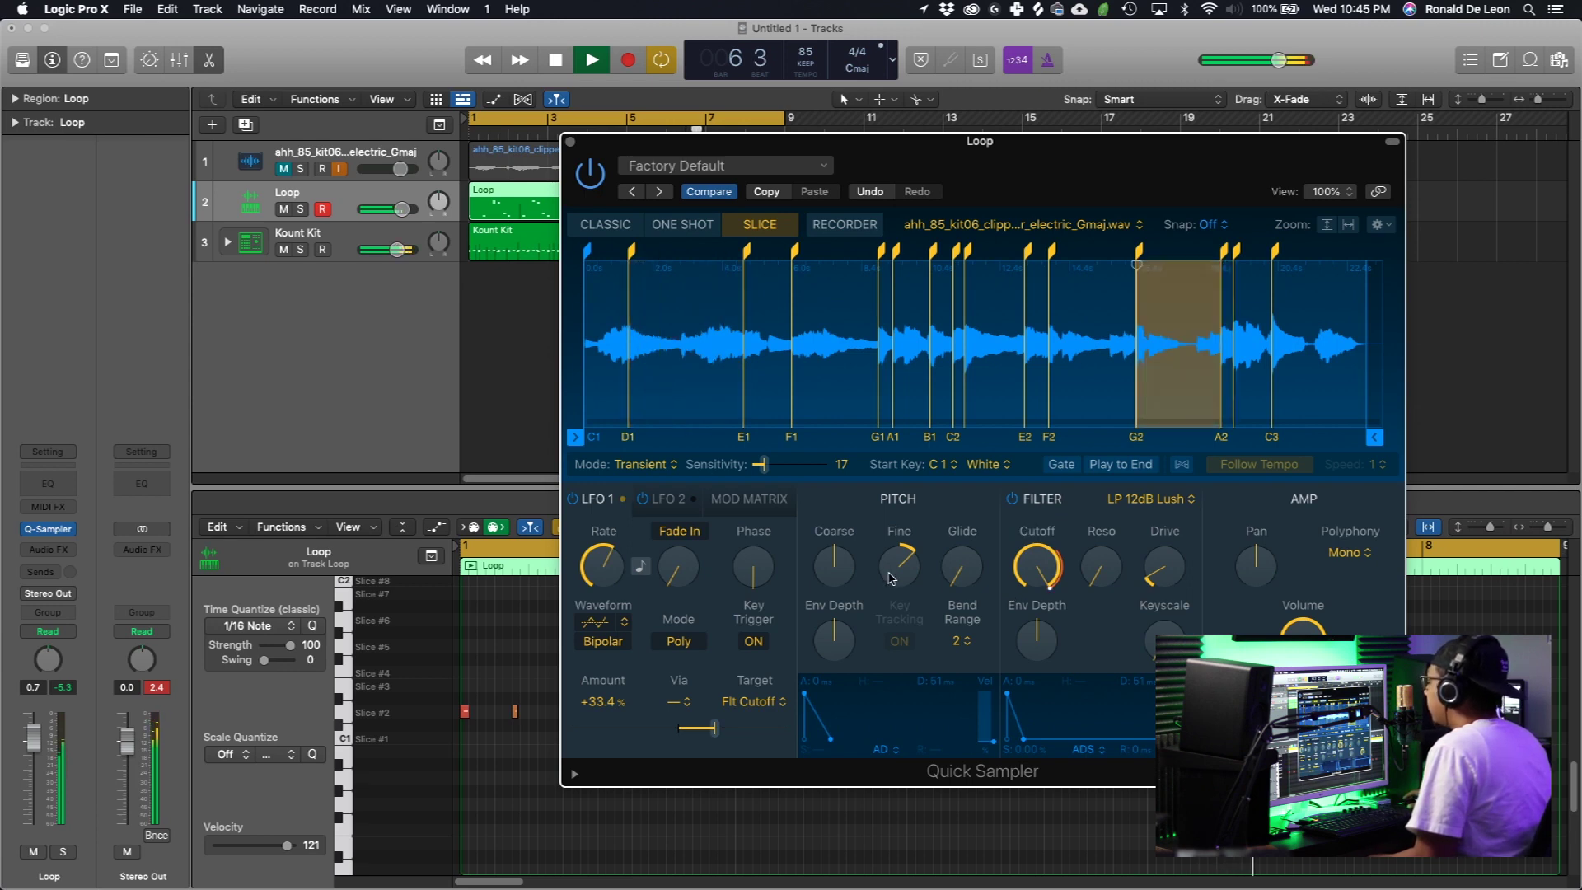
- Sync the LFO 1 rate to the project tempo and fine-tune the rate during playback
mouse_move(610, 563)
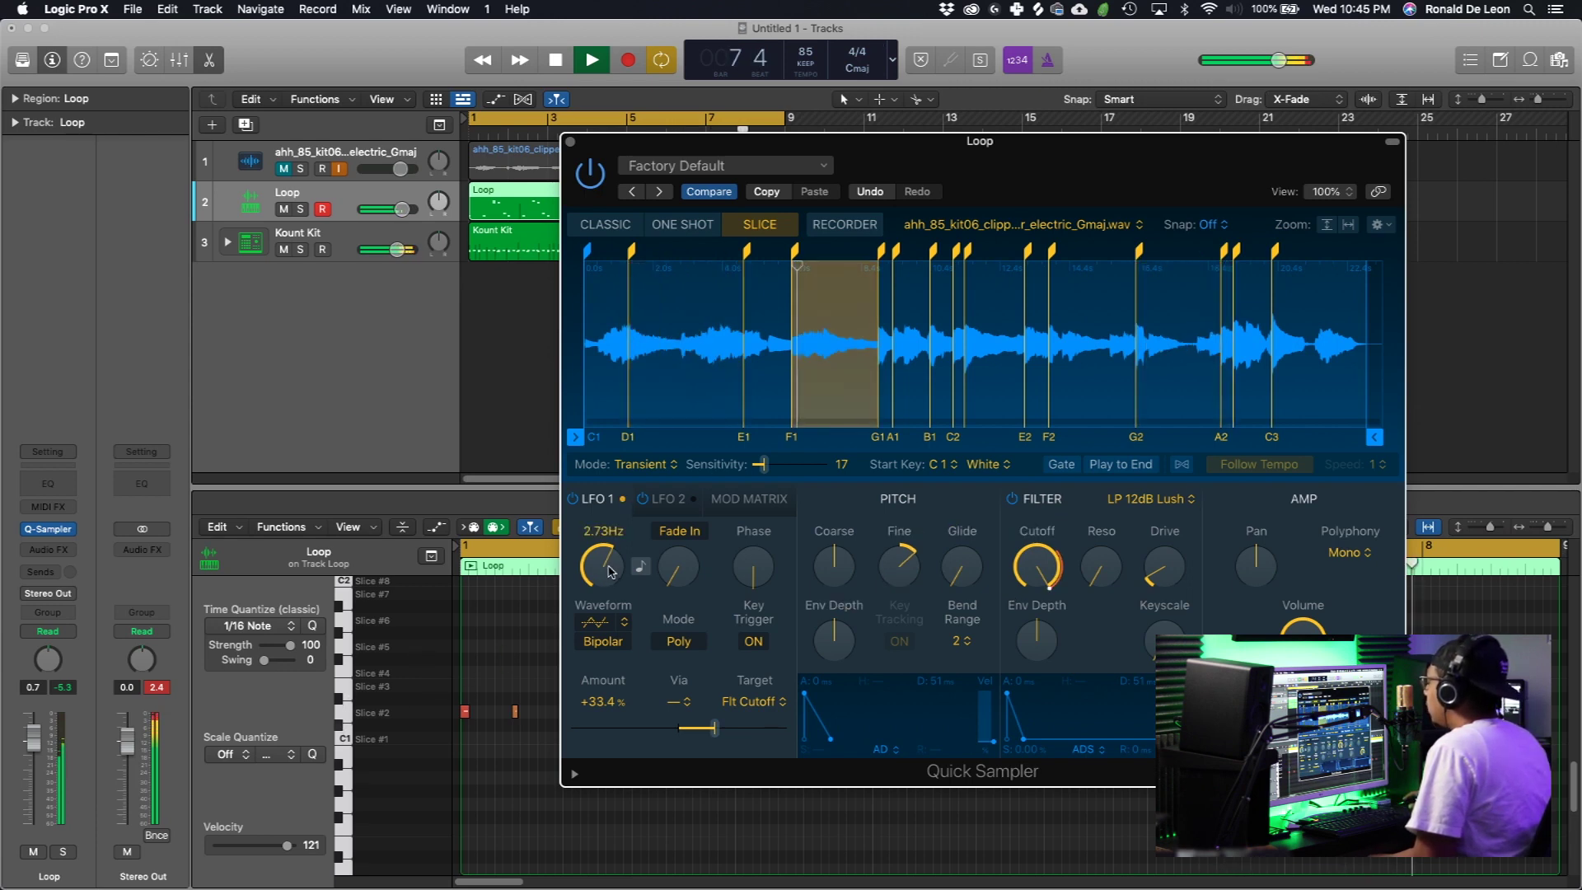
left_click_drag(612, 577, 612, 589)
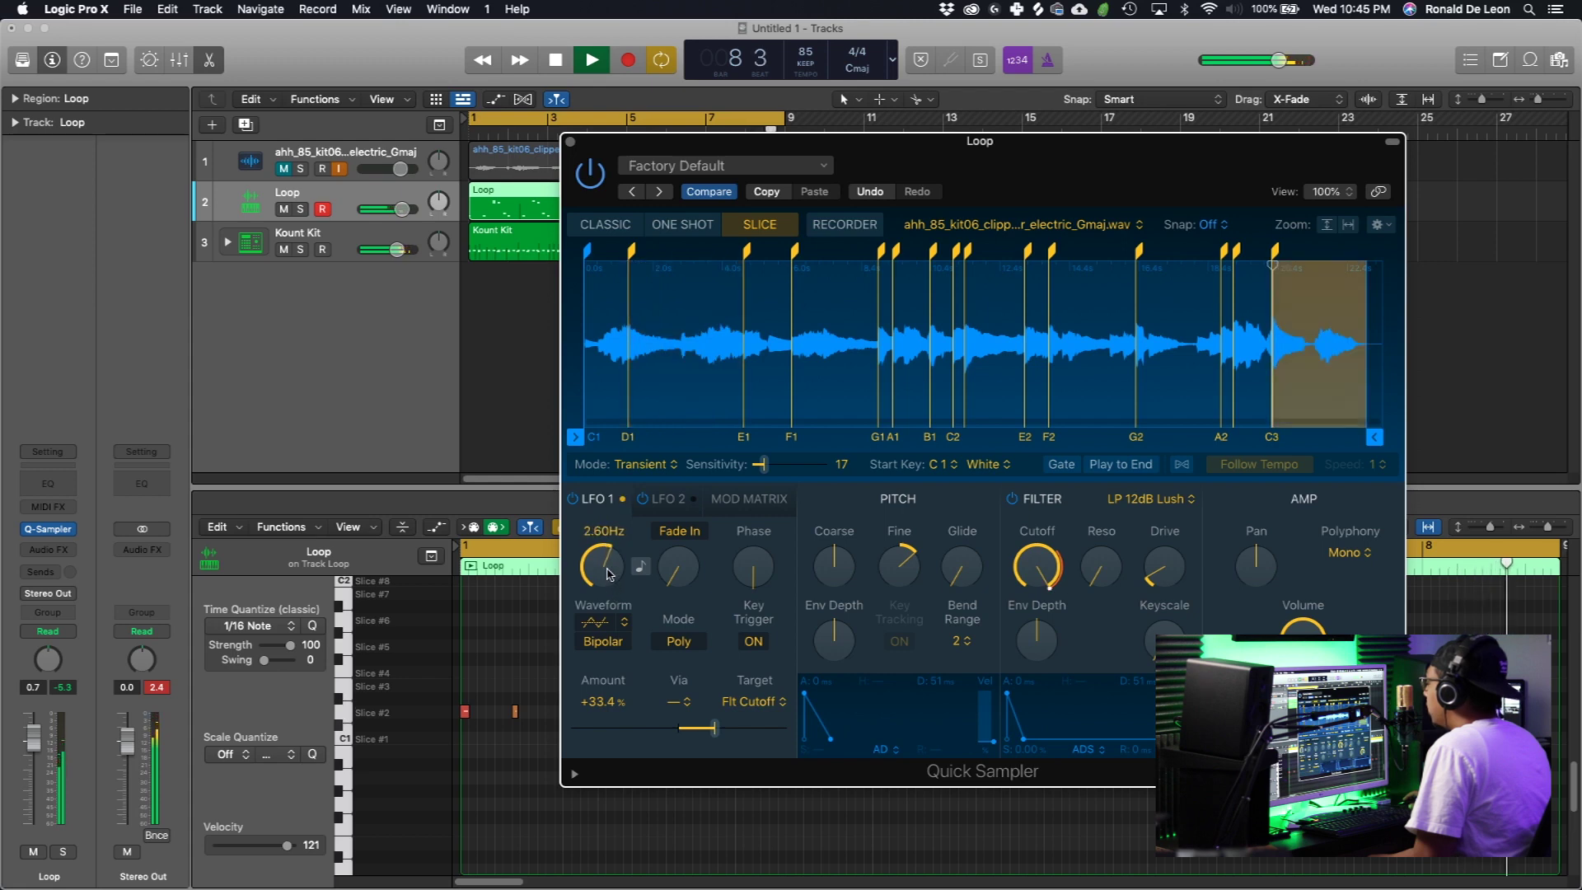
left_click(641, 573)
mouse_move(615, 571)
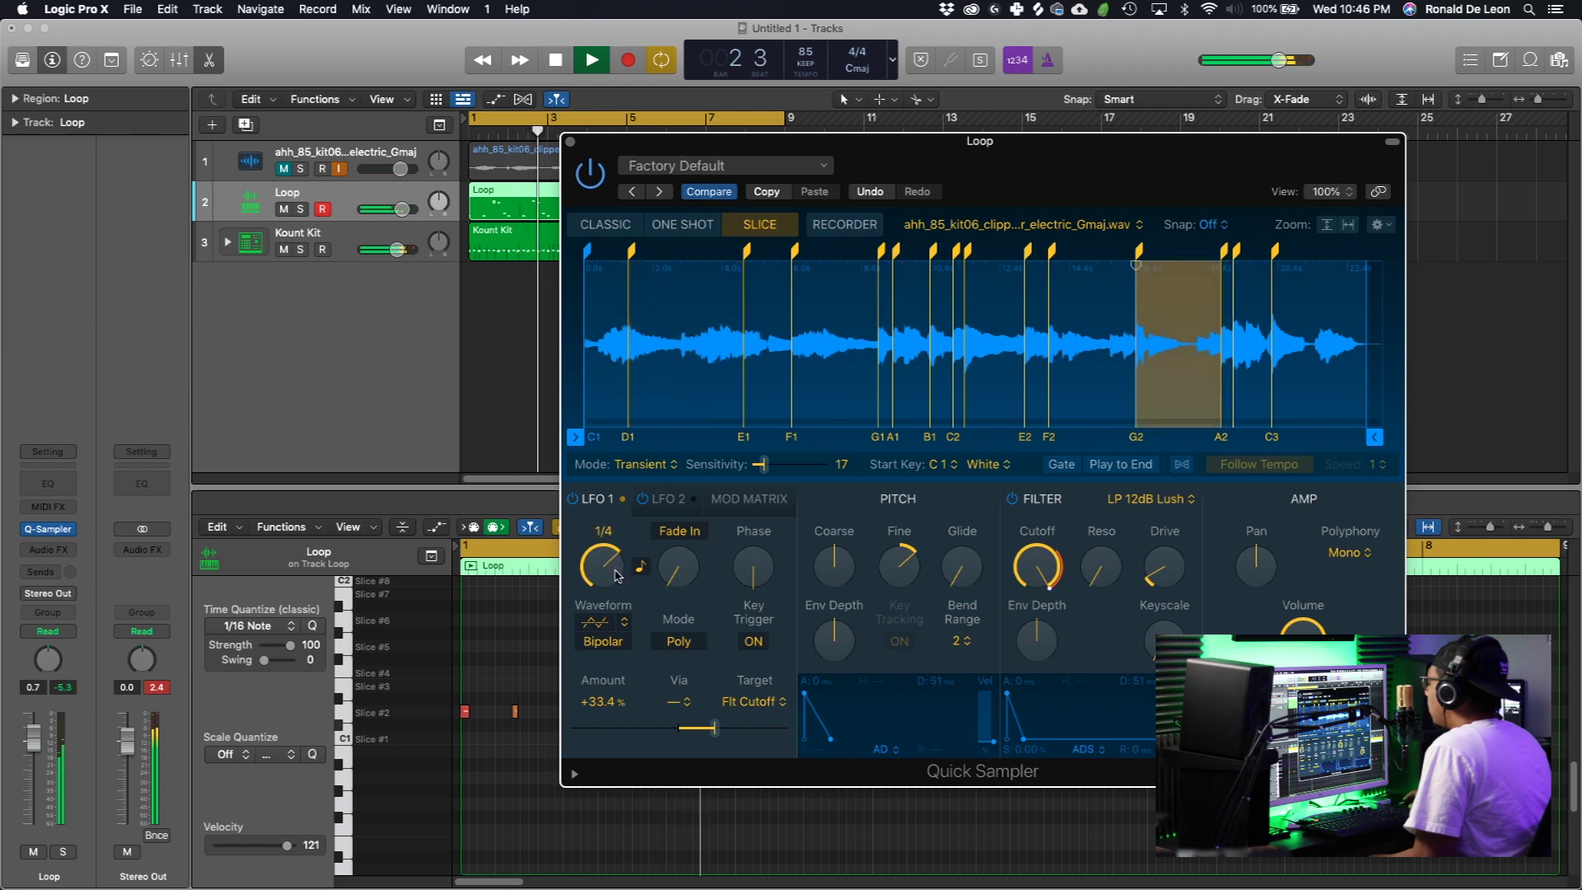
mouse_move(615, 571)
left_mouse_down()
mouse_move(622, 599)
mouse_move(616, 579)
left_mouse_up()
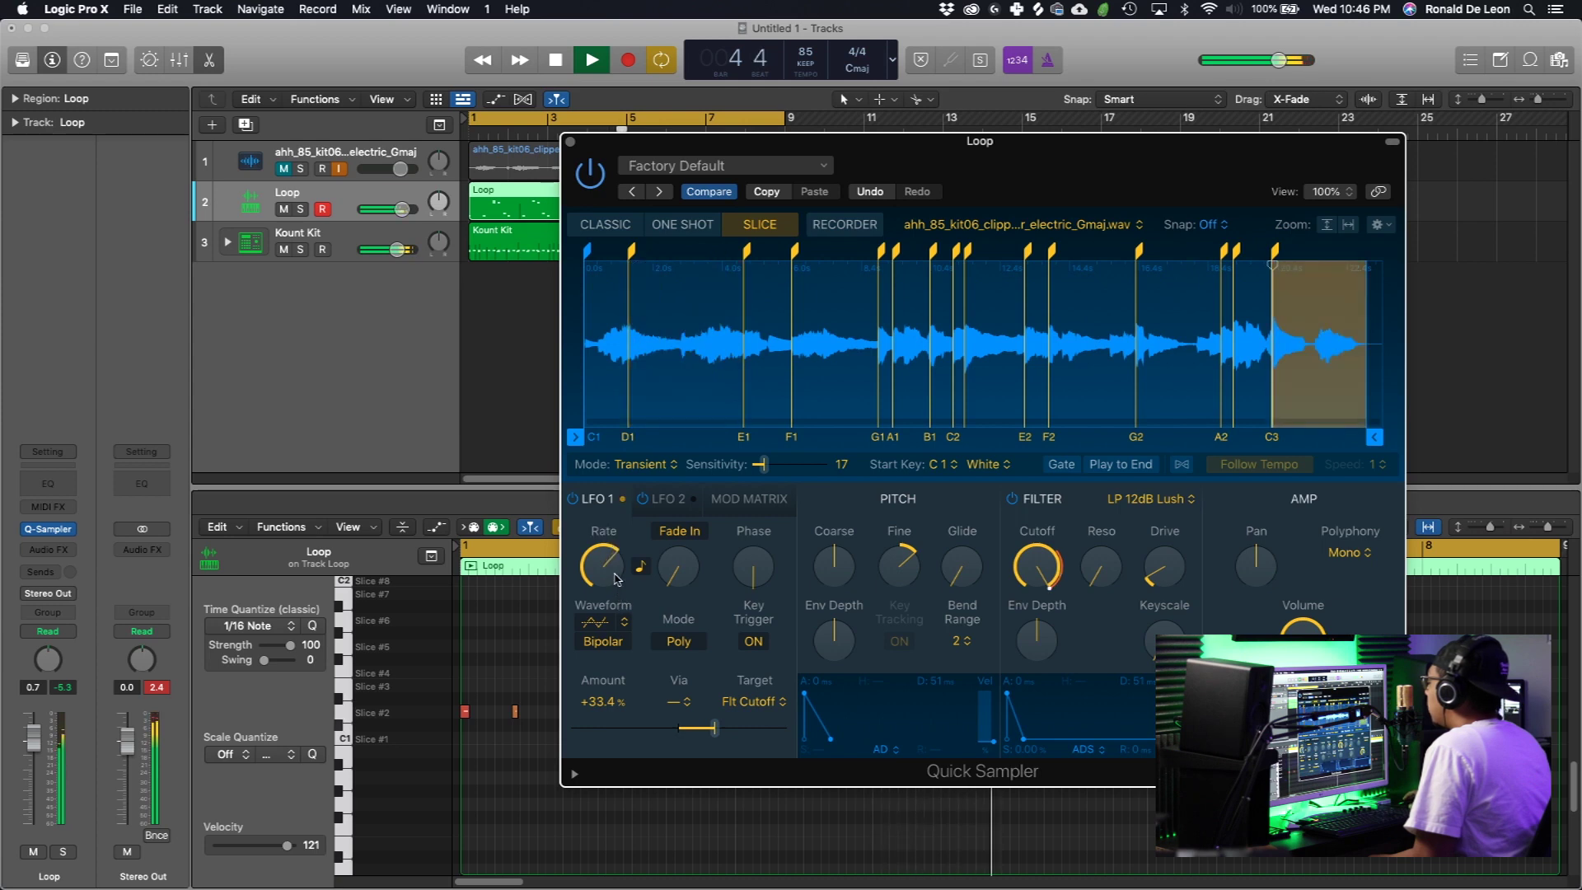
left_click(616, 578)
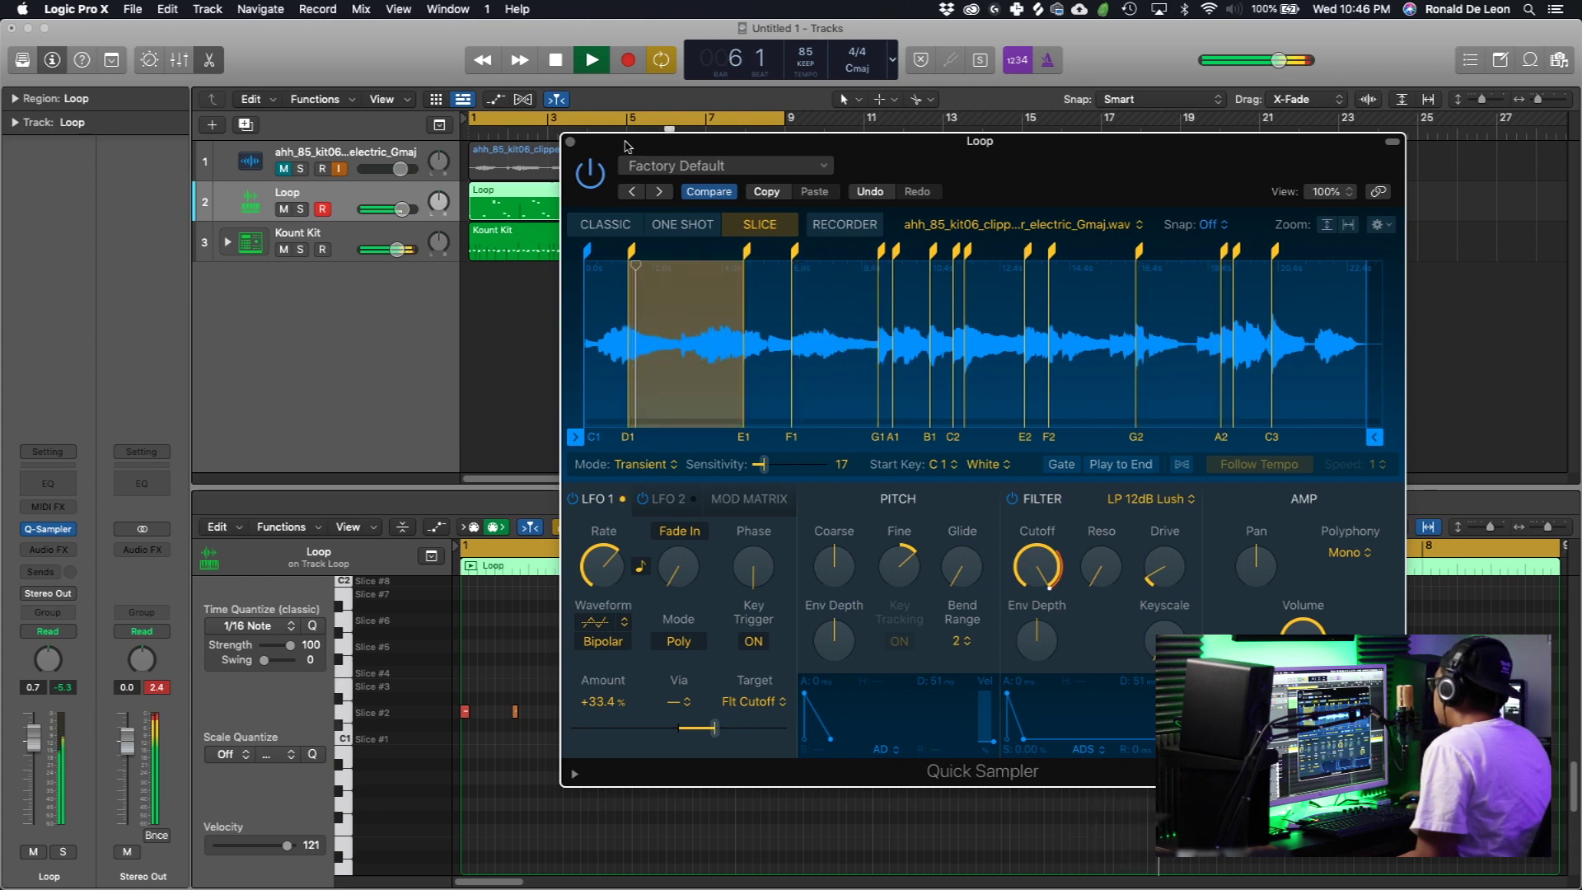
- Close the Loop track's Quick Sampler, reset the track's volume to 0.0 dB during playback, and return the stopped playhead to bar 1
left_click(570, 143)
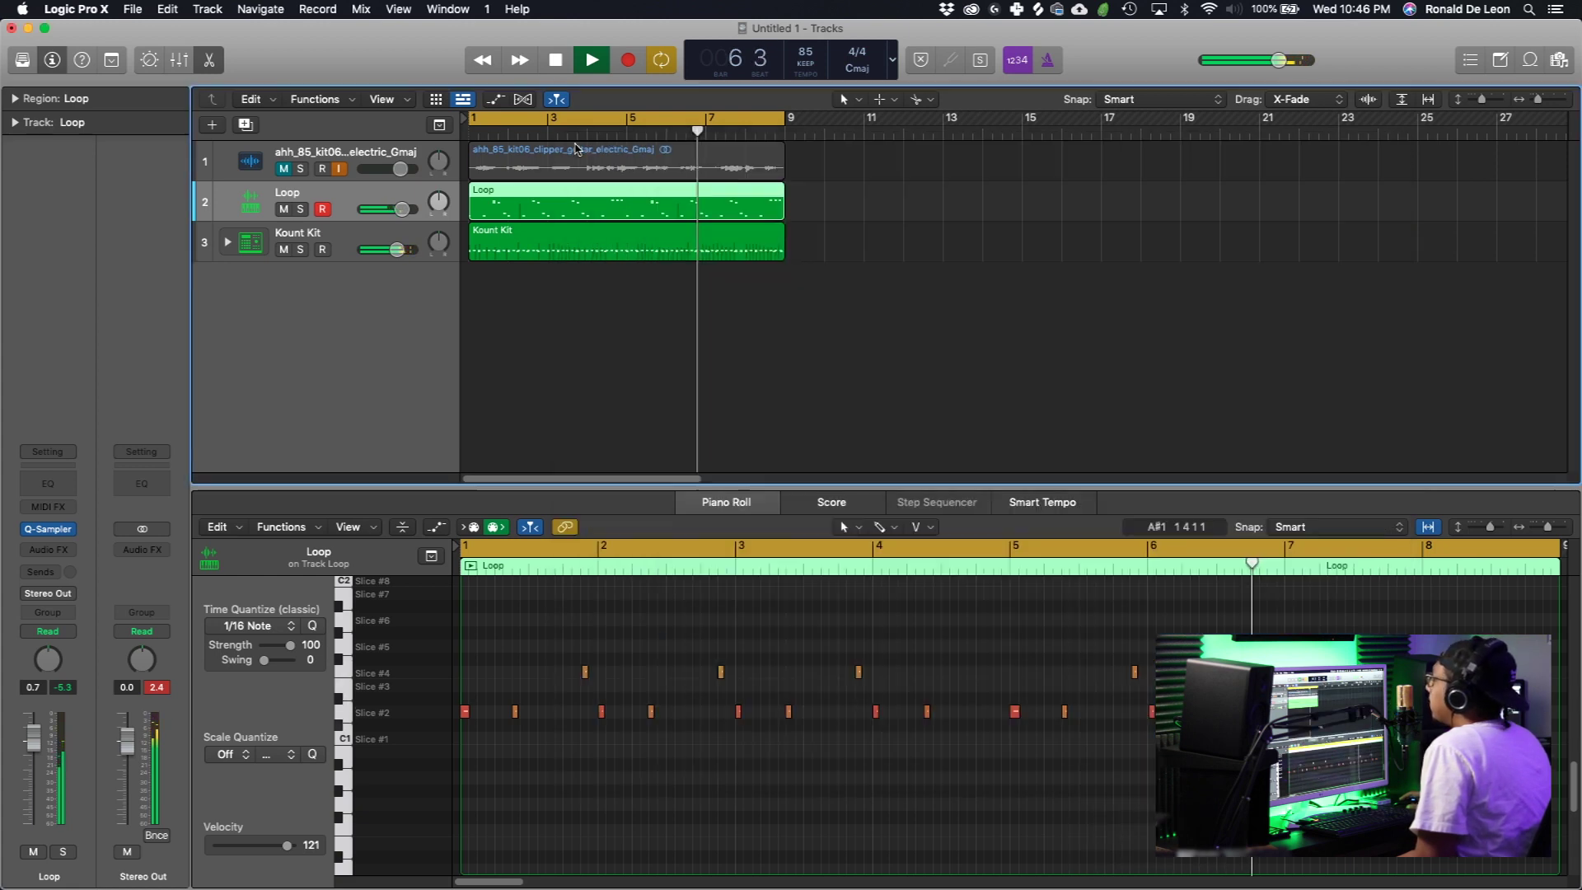
left_click_drag(402, 208, 399, 208)
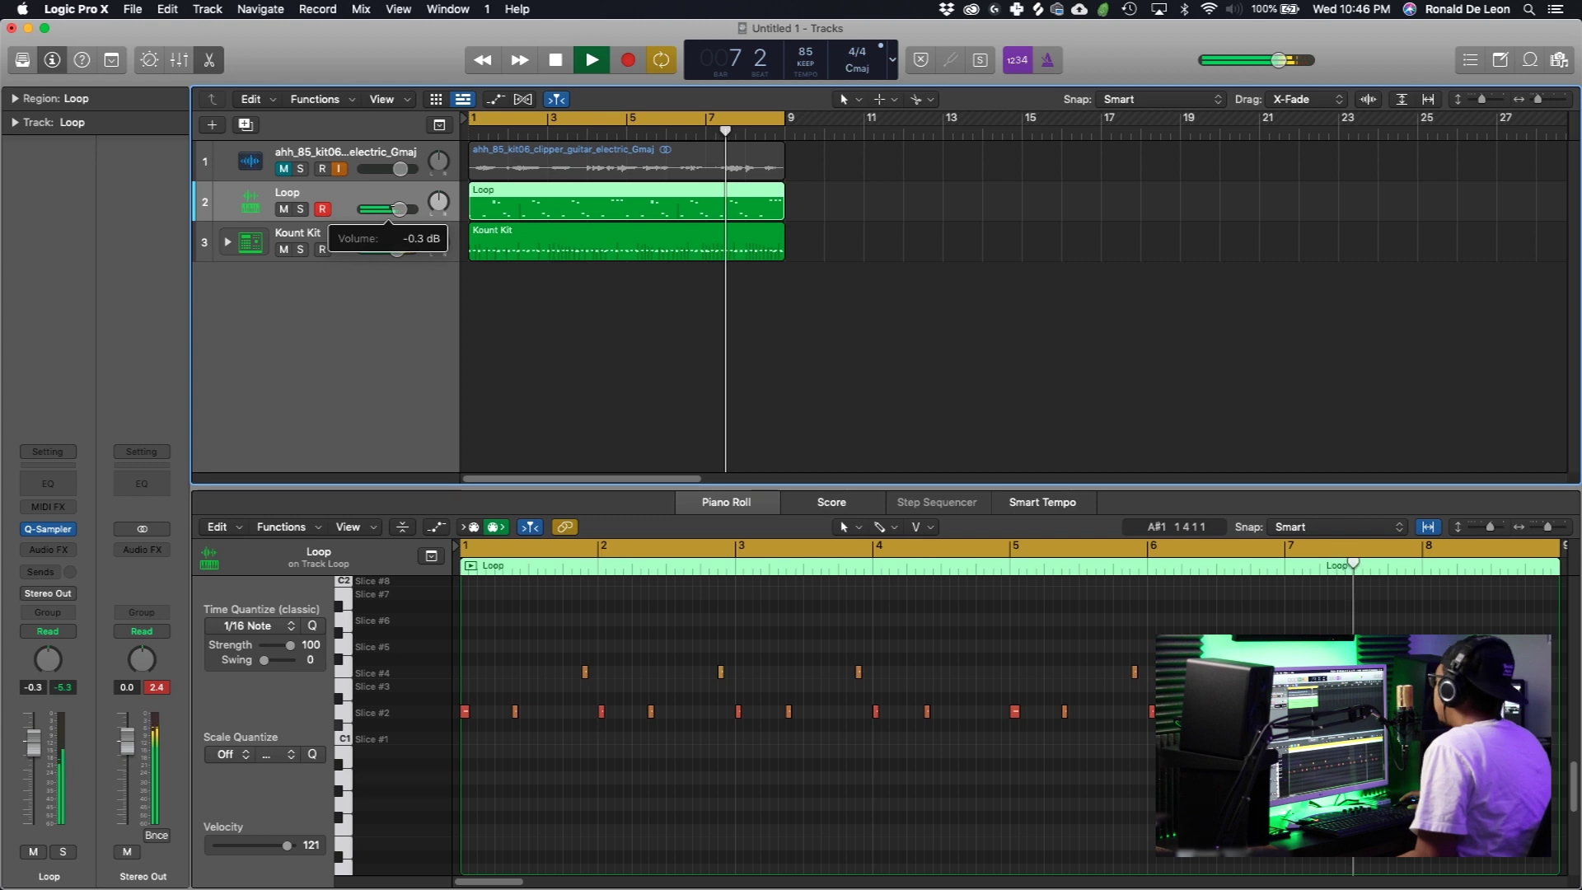
left_click_drag(399, 209, 401, 209)
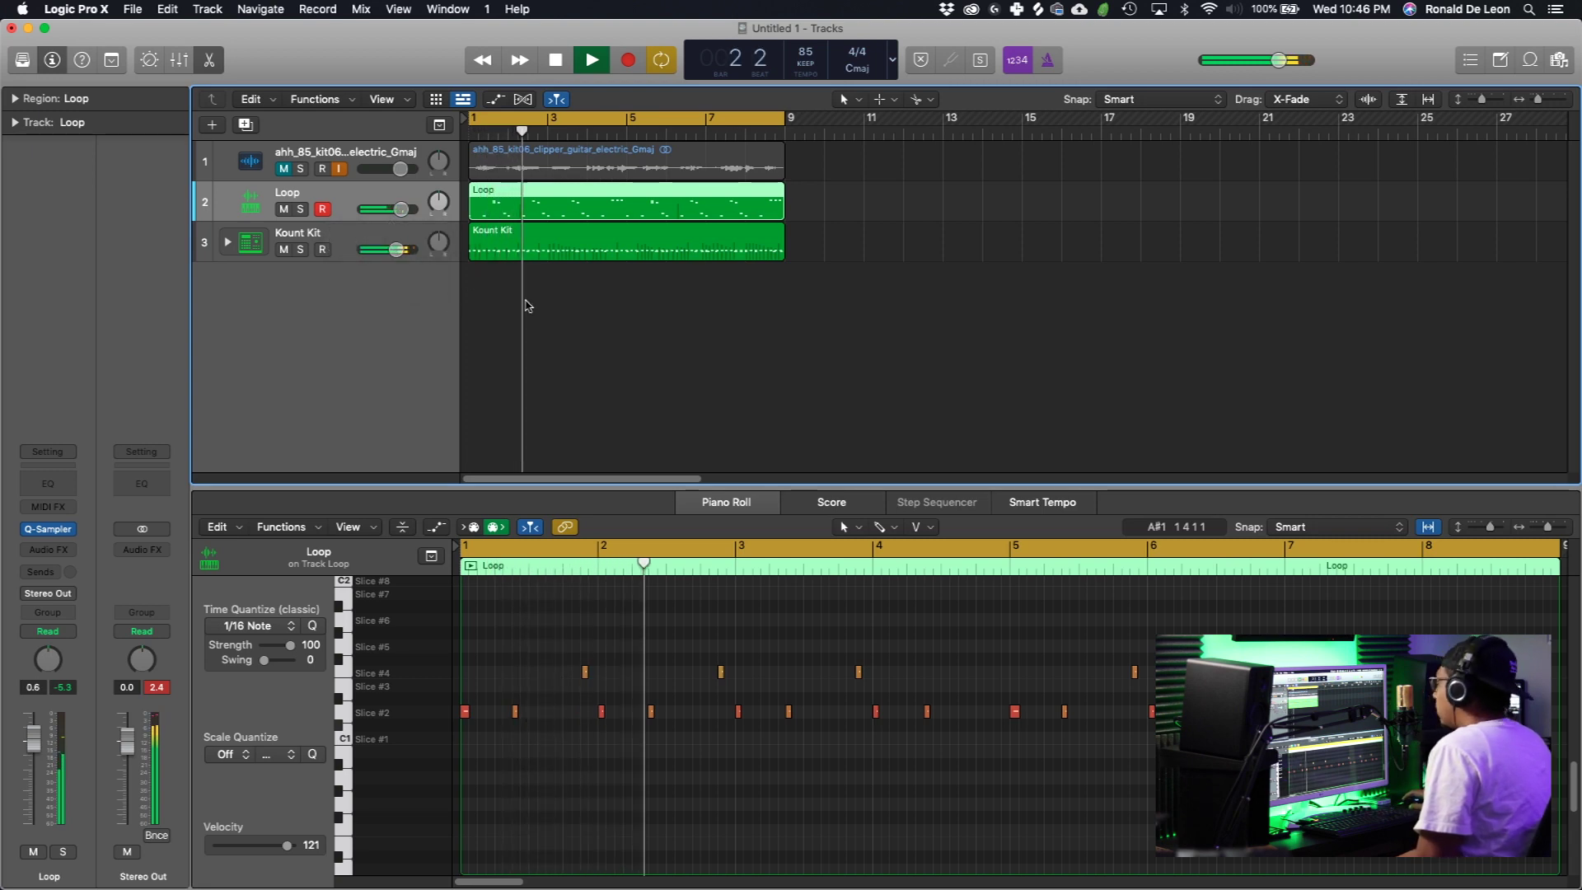
left_click(400, 209, "alt")
key("space")
key("Return")
key("space")
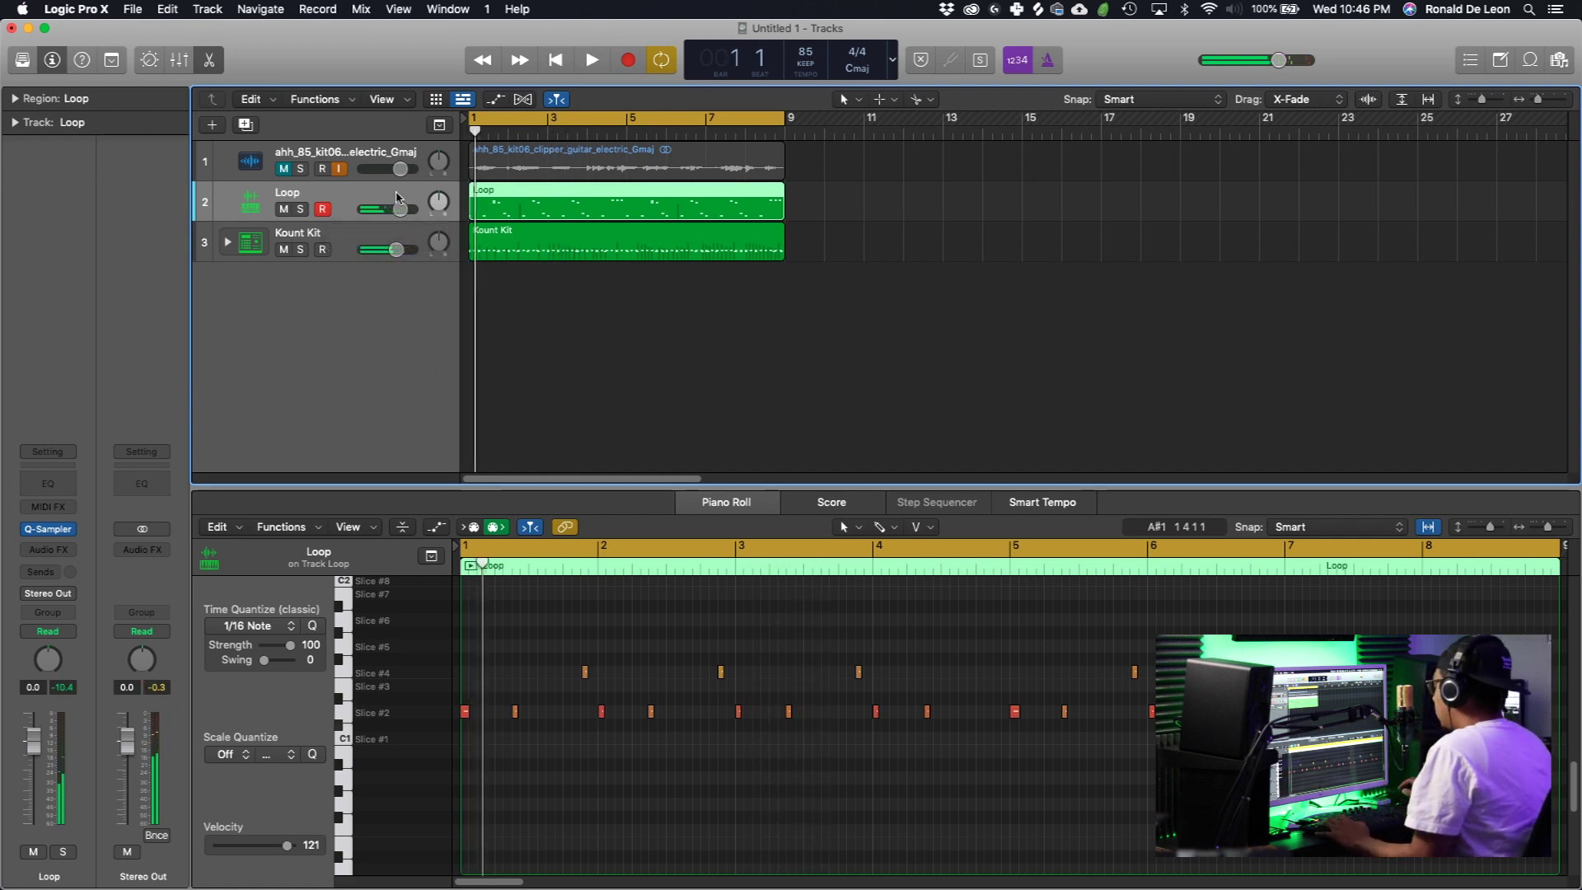
key("Return")
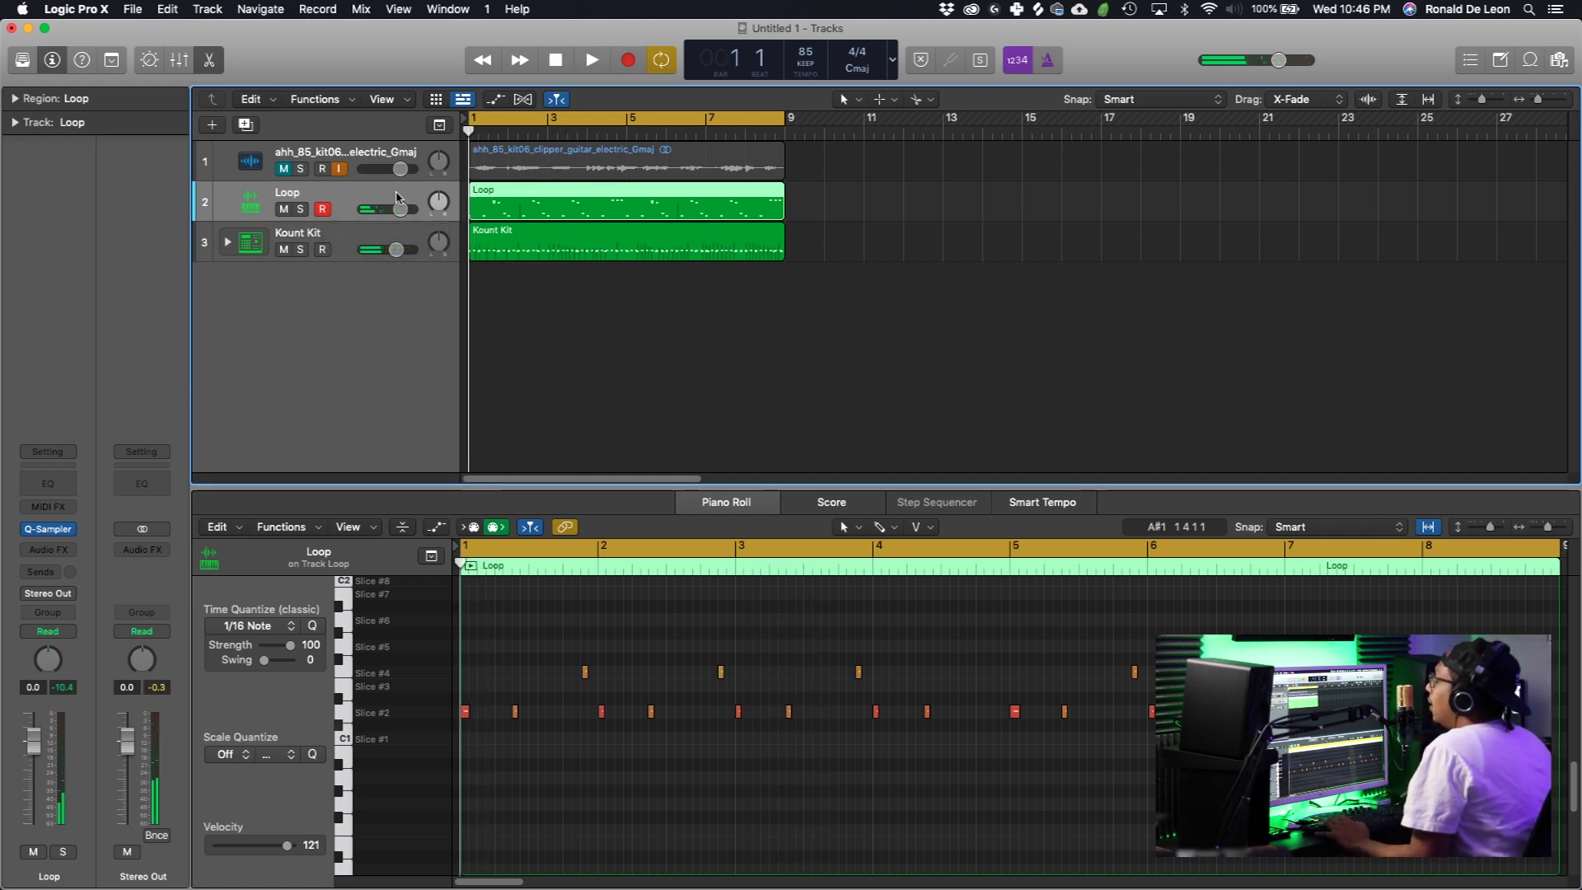
- Create a new software instrument track and load The Gentleman piano into its Kontakt player
right_click(375, 332)
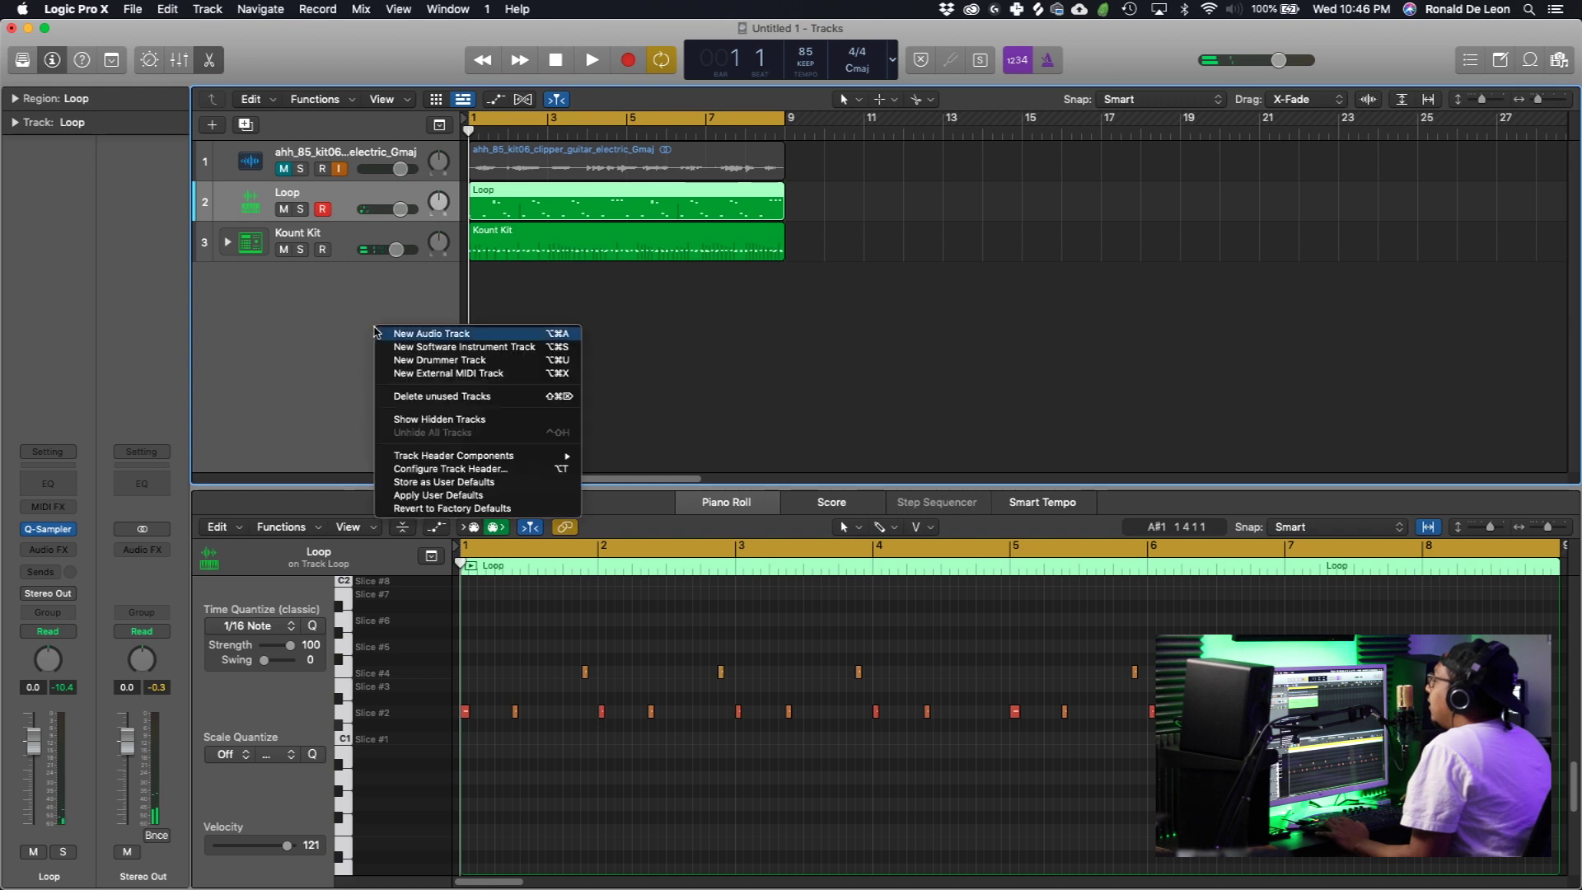
left_click(437, 352)
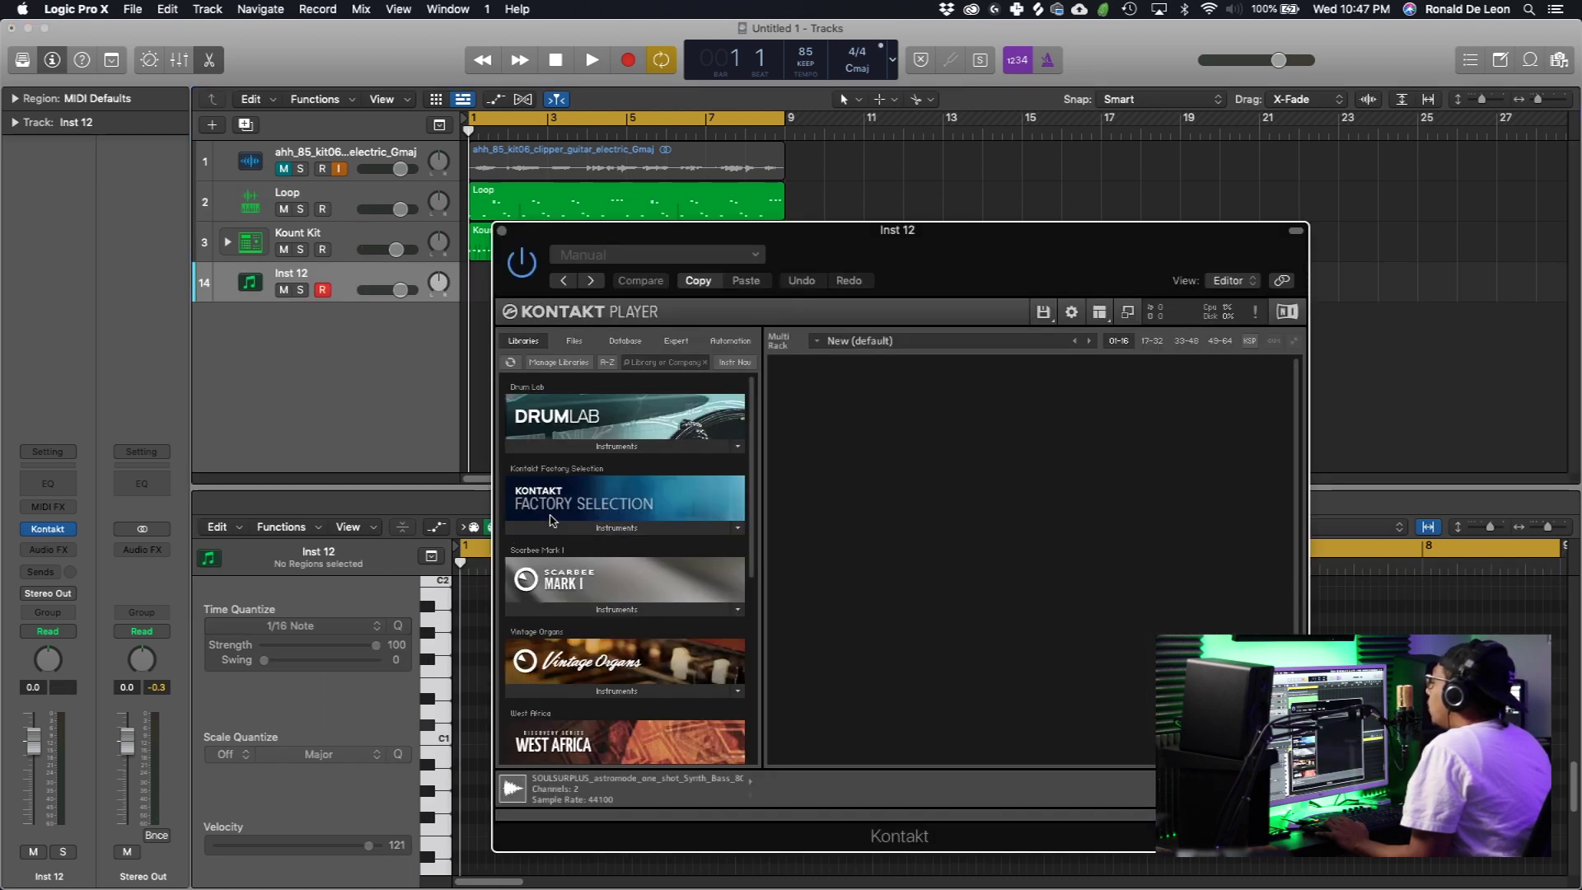
scroll(550, 520, "down", 2)
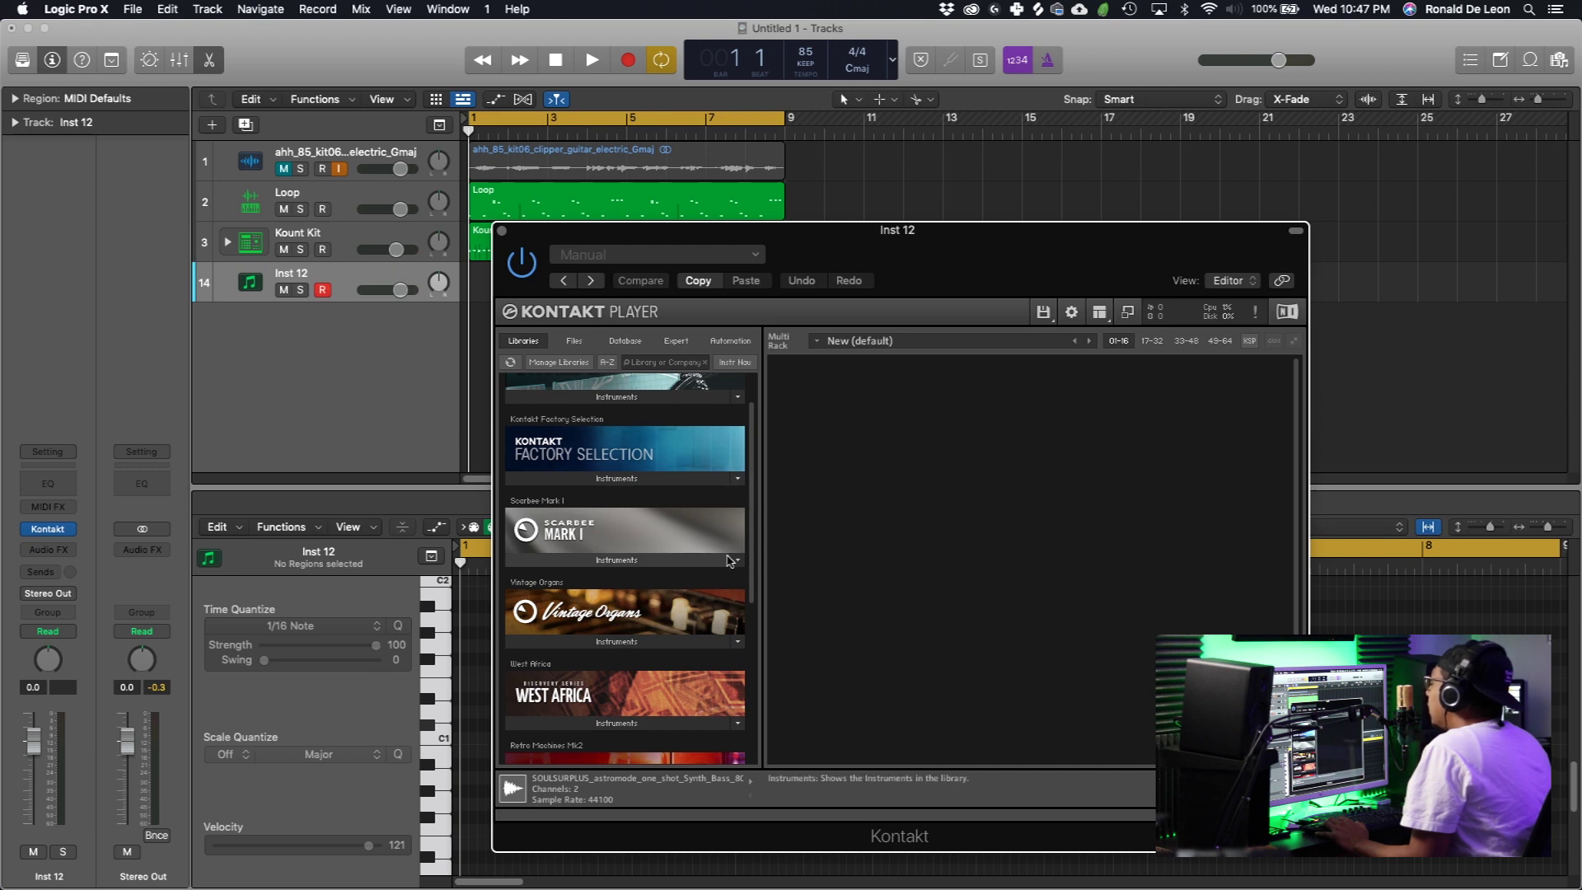
scroll(709, 585, "down", 3)
scroll(674, 593, "down", 4)
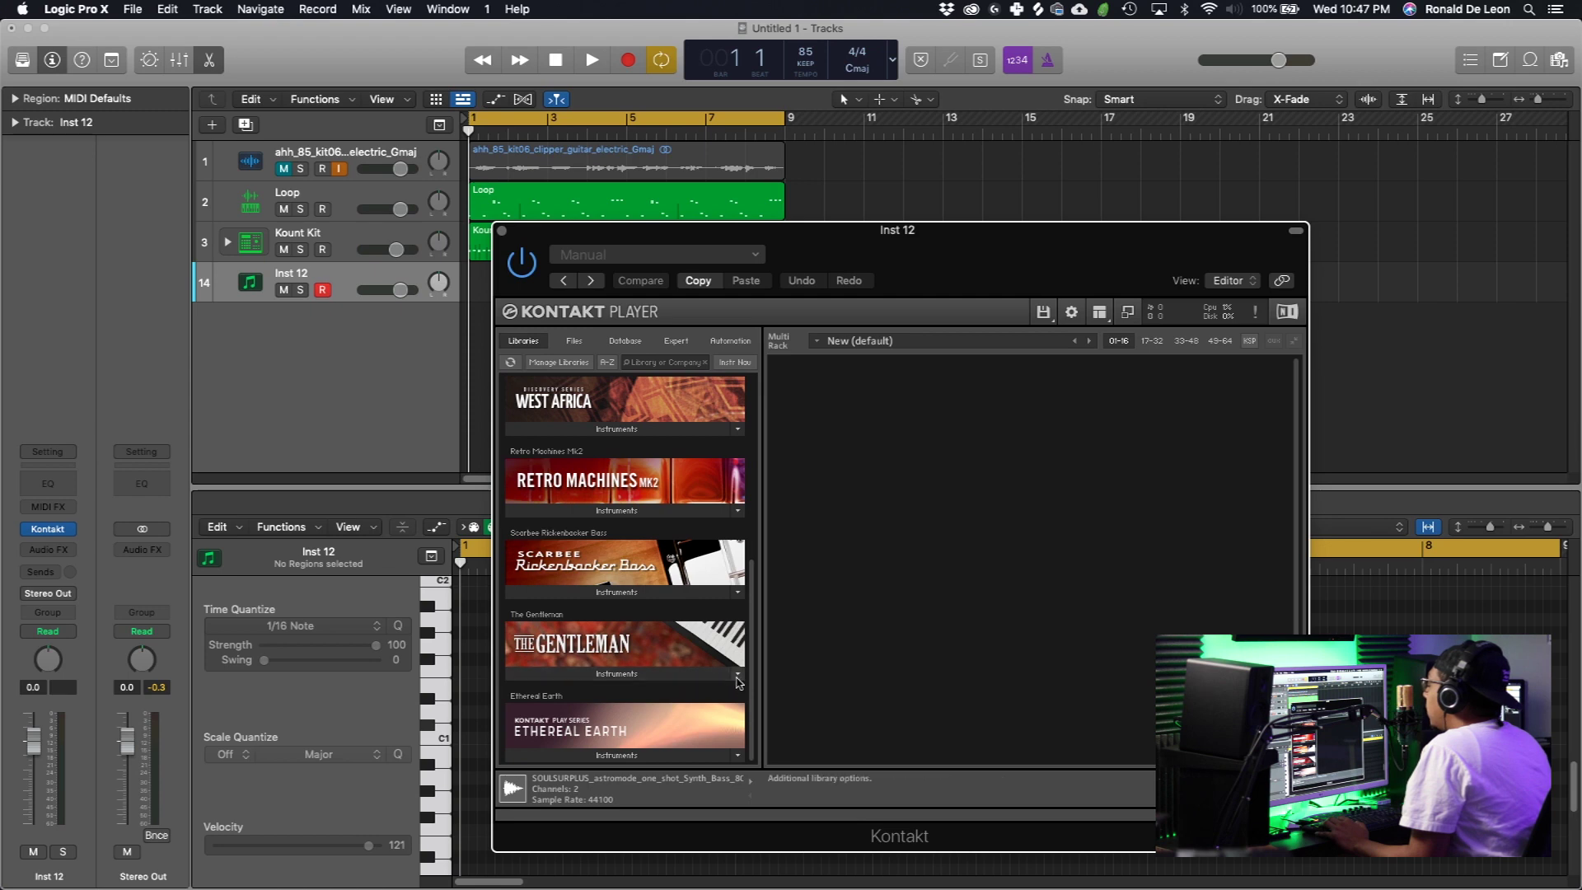
left_click(715, 681)
left_click_drag(575, 702, 898, 589)
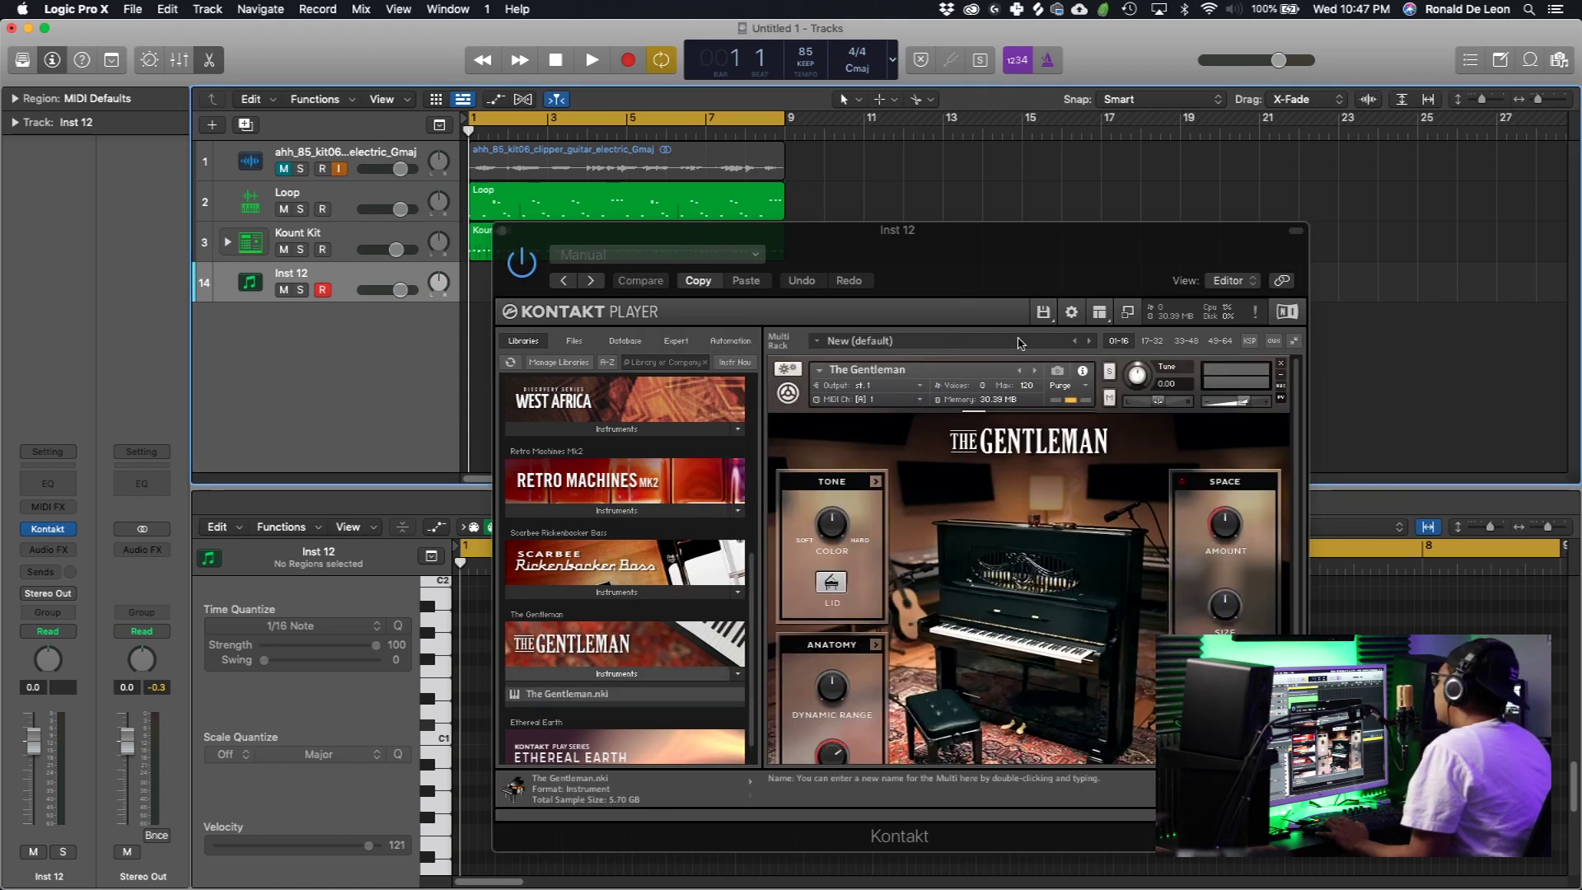
left_click_drag(1002, 276, 992, 88)
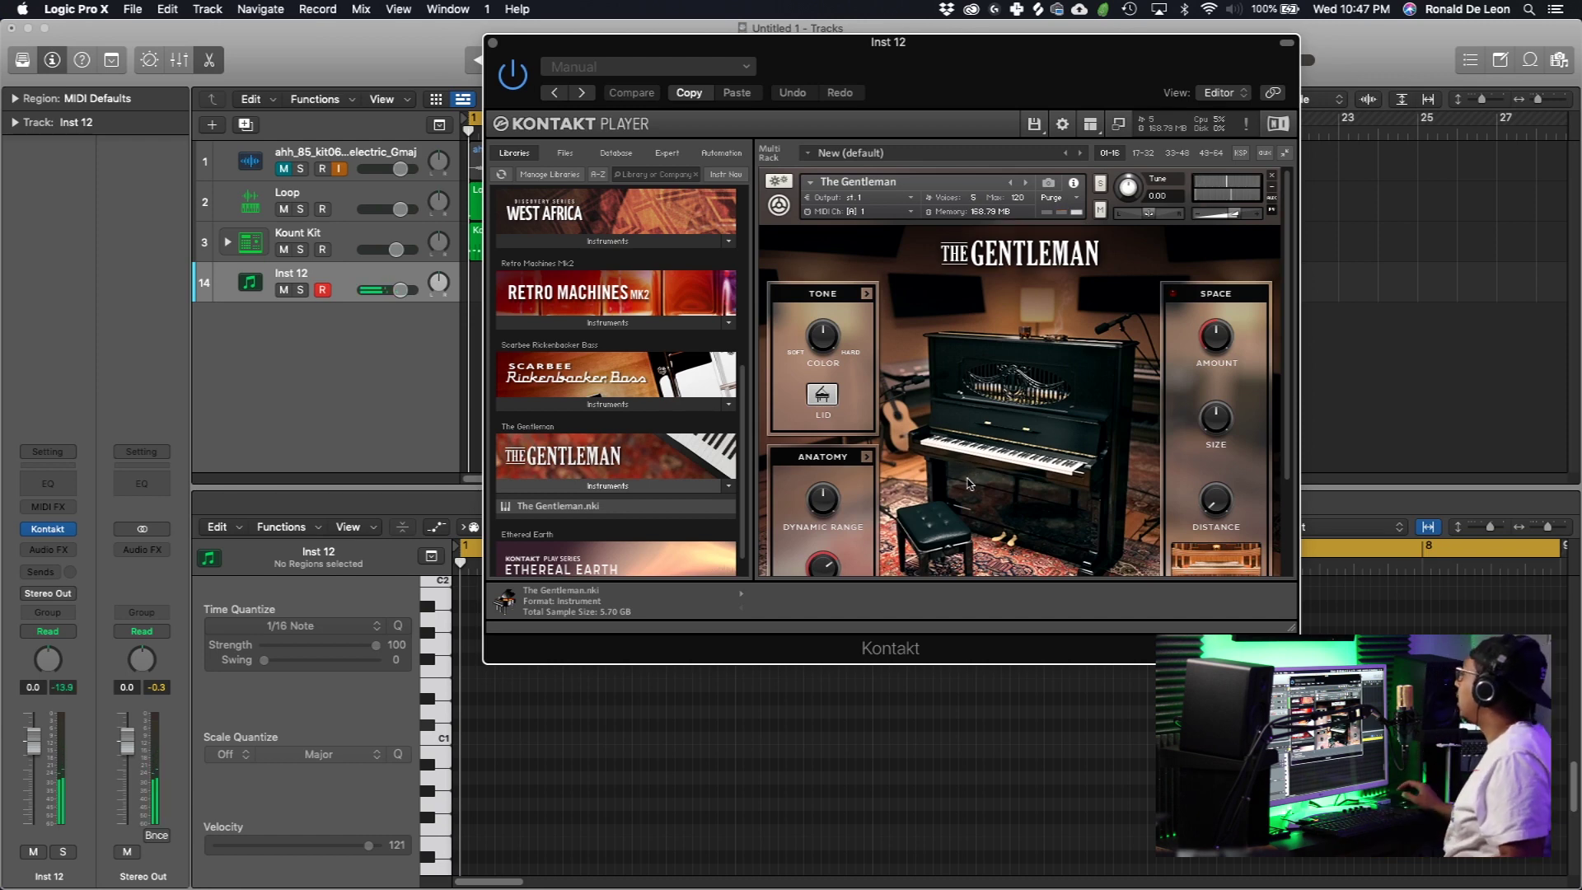
- Record a piano chord part on the Inst 12 track across bars 1 to 9 and close the Kontakt window
left_click_drag(1022, 54, 959, 260)
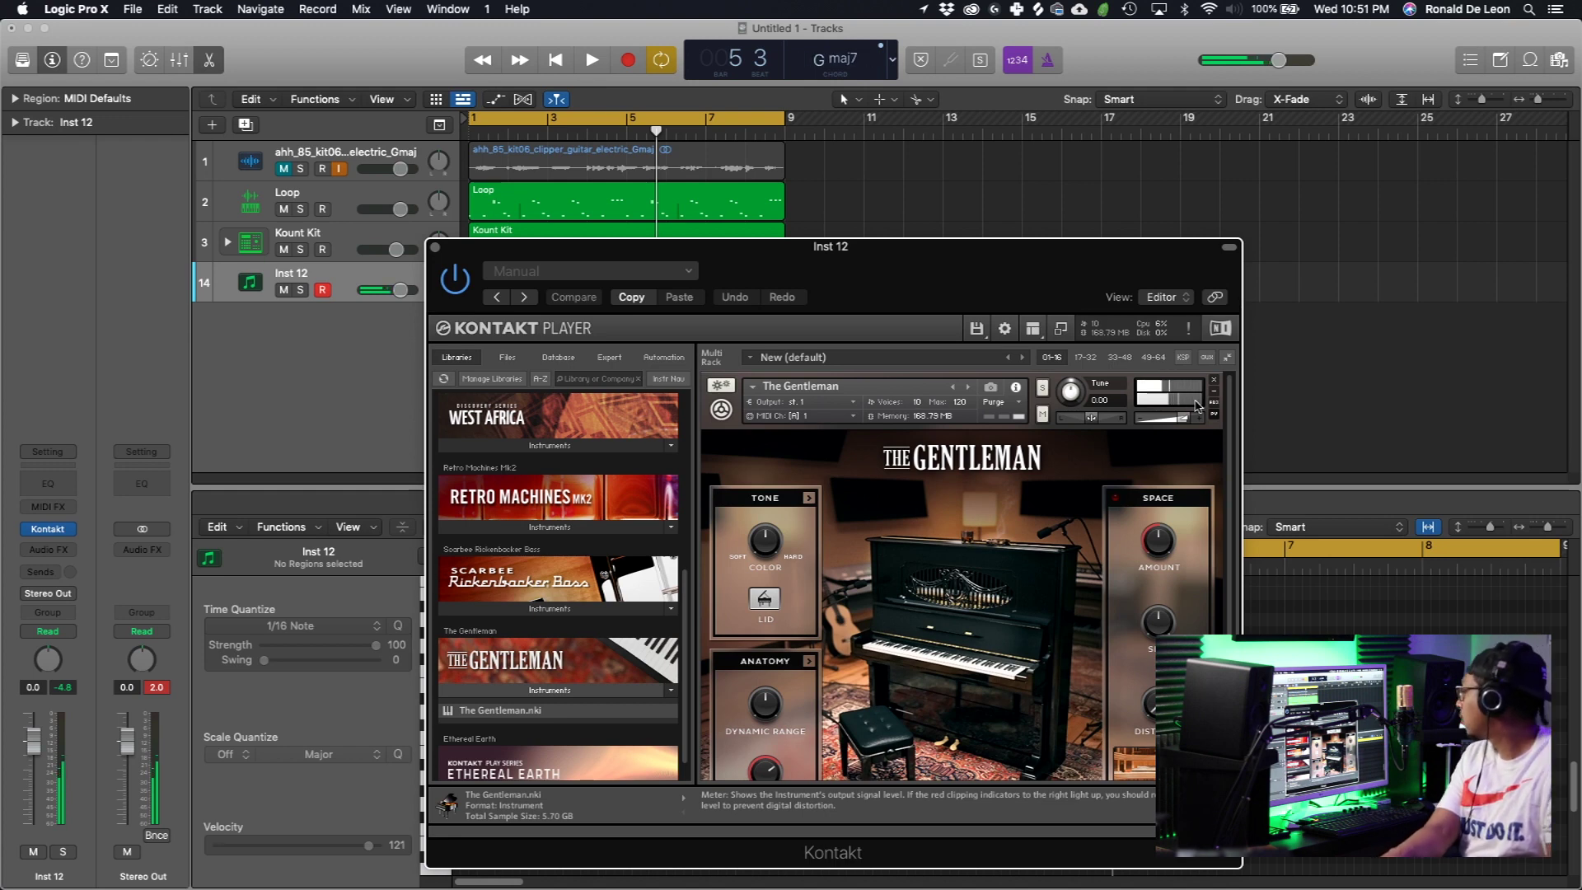
key("space")
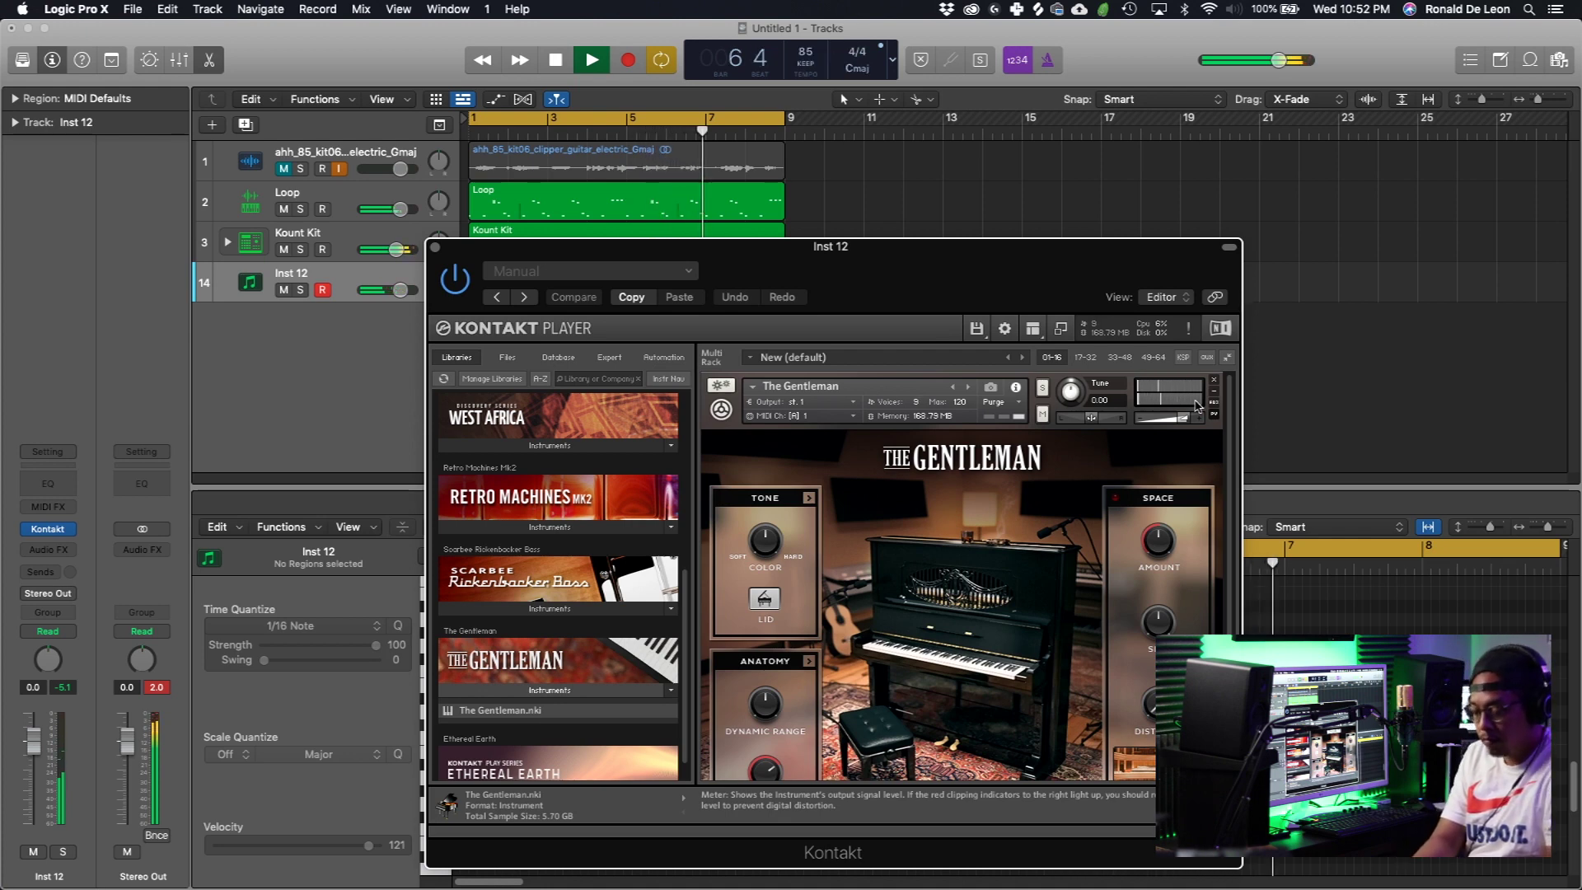
key("r")
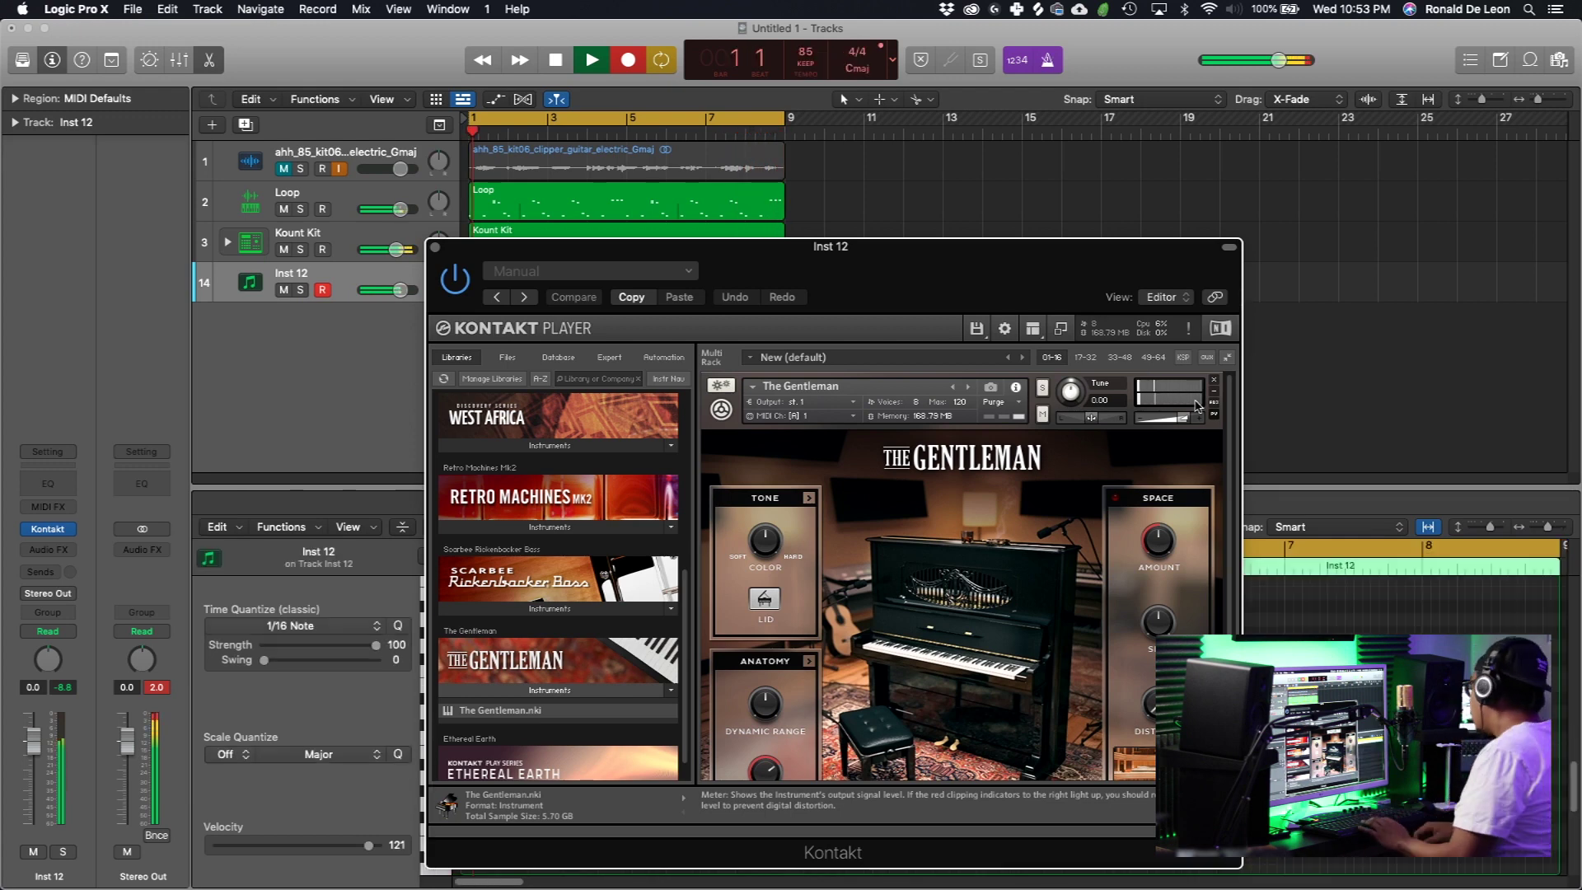
left_click(437, 248)
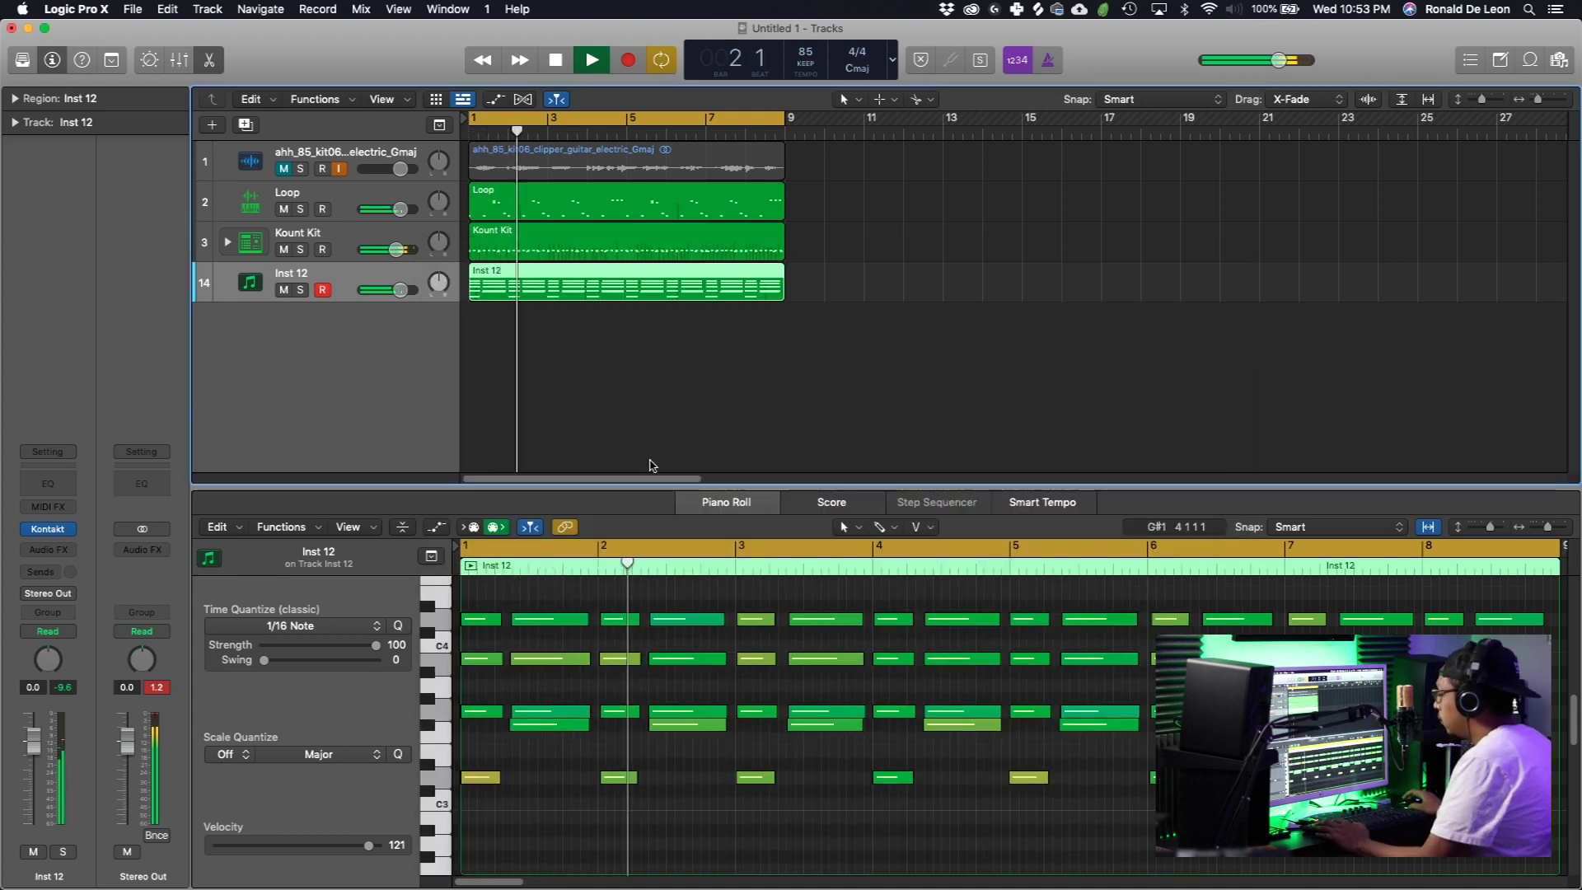